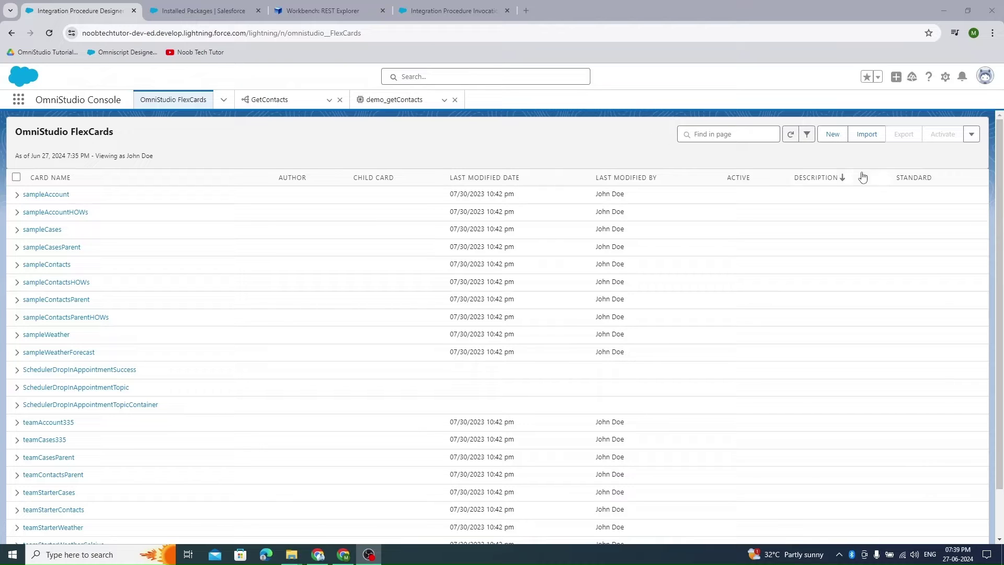
- Start a new FlexCard with the name ShowContacts and the title ShowContacts
click(833, 137)
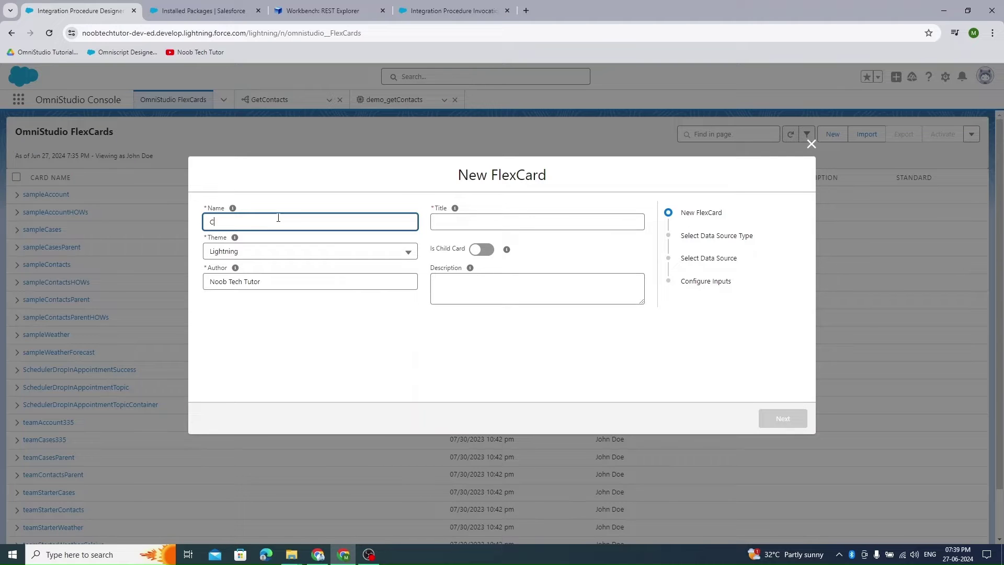
text(Show)
key(ctrl+a)
key(ctrl+c)
click(619, 223)
key(ctrl+v)
click(381, 344)
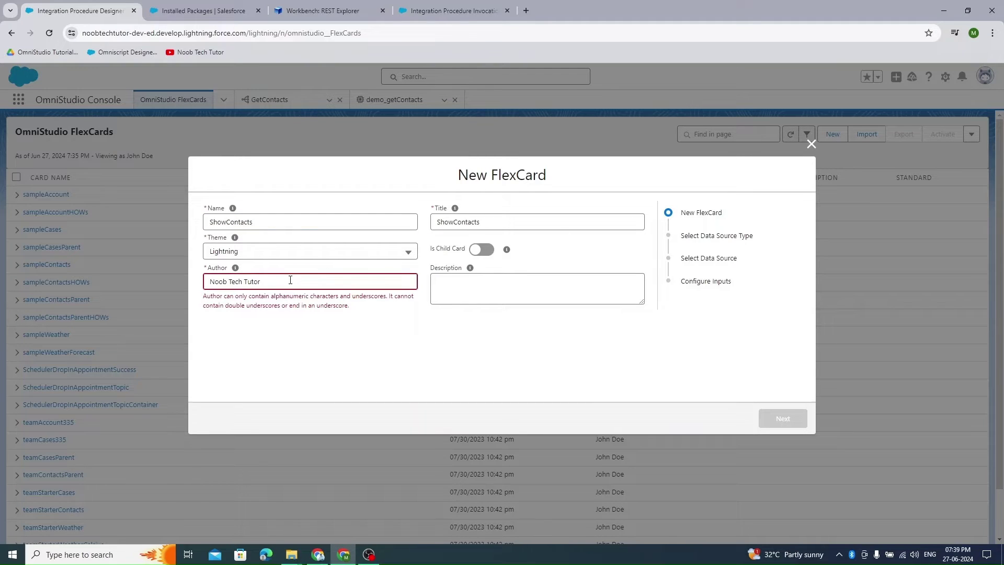
- Set the author to NoobTechTutor and save the new FlexCard with data source type None
click(266, 285)
key(BackSpace)
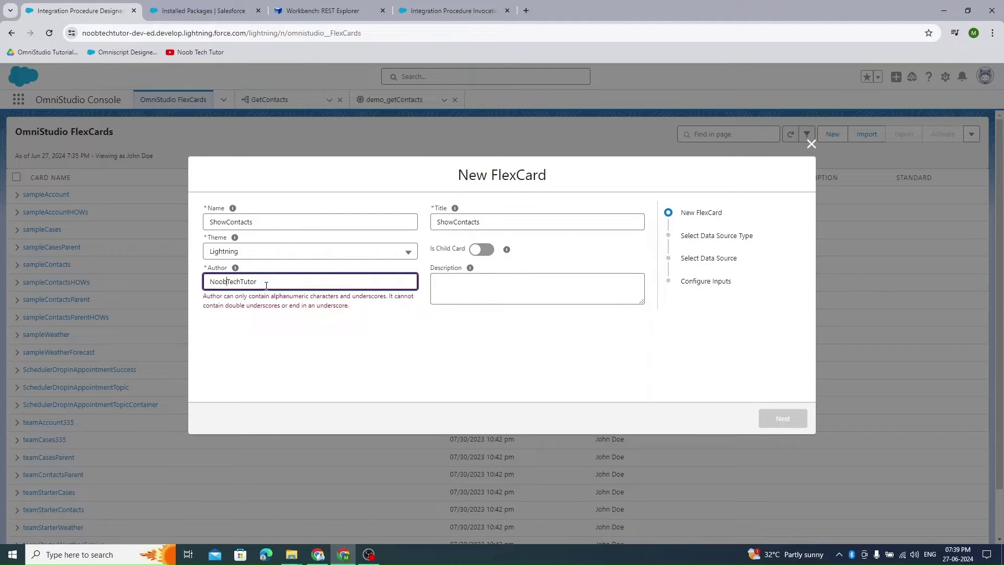
key(Home)
click(307, 343)
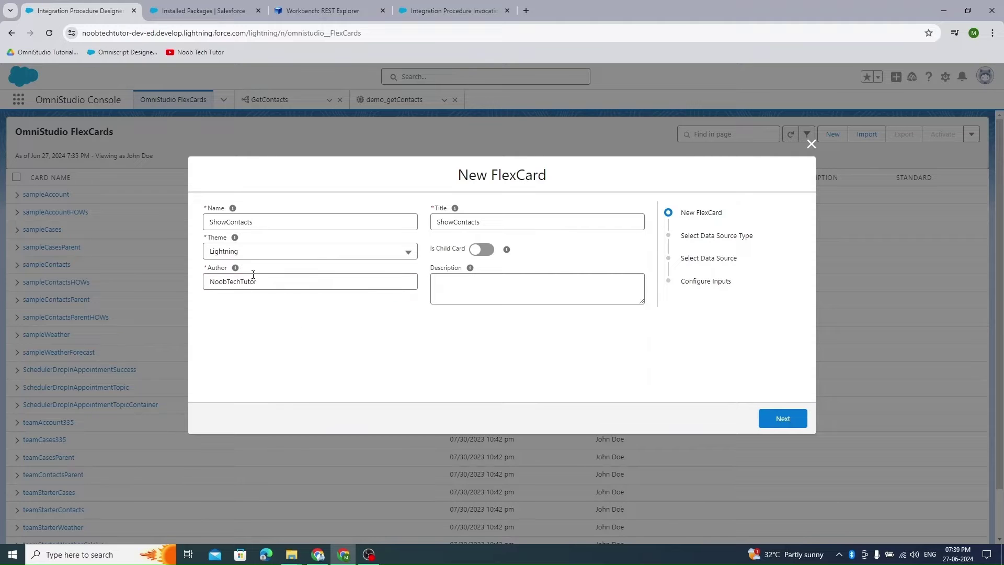
click(775, 420)
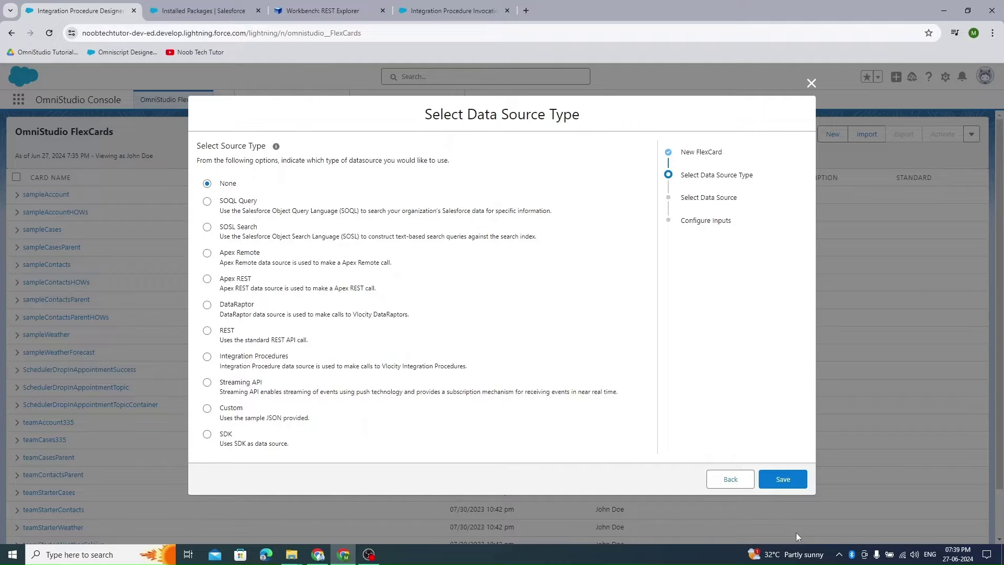
click(785, 478)
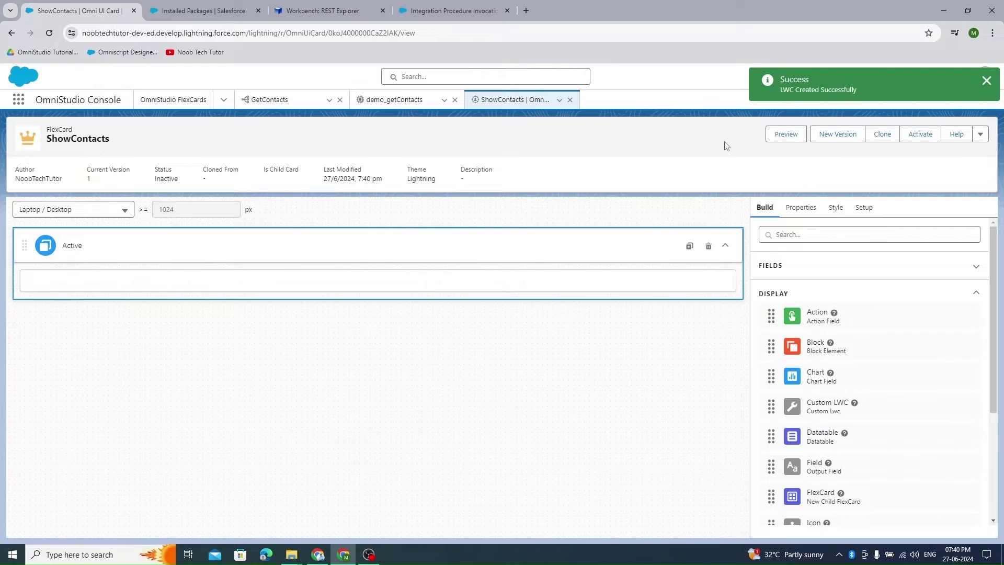
click(986, 84)
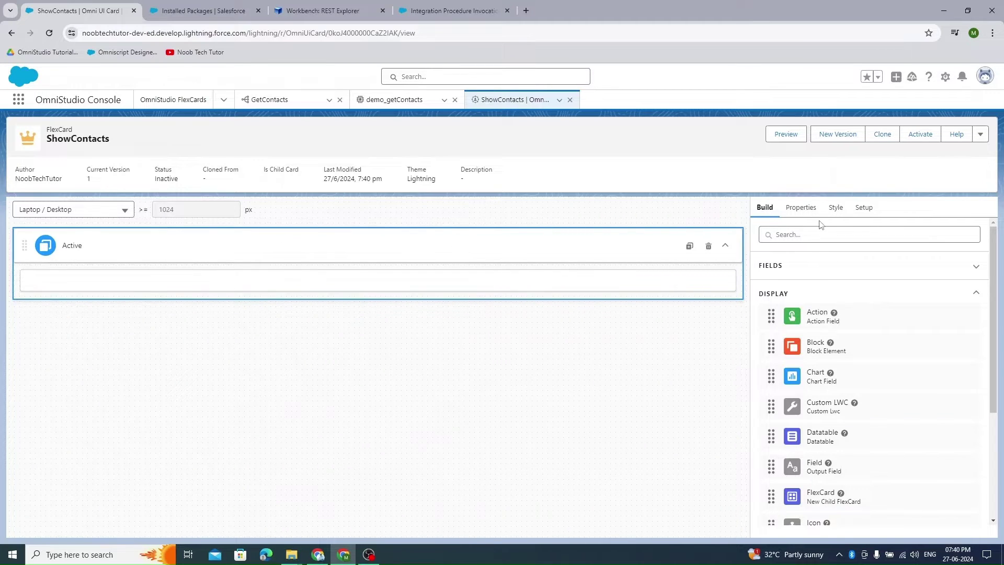
- Change the FlexCard's data source type to DataRaptor in the card setup
click(863, 210)
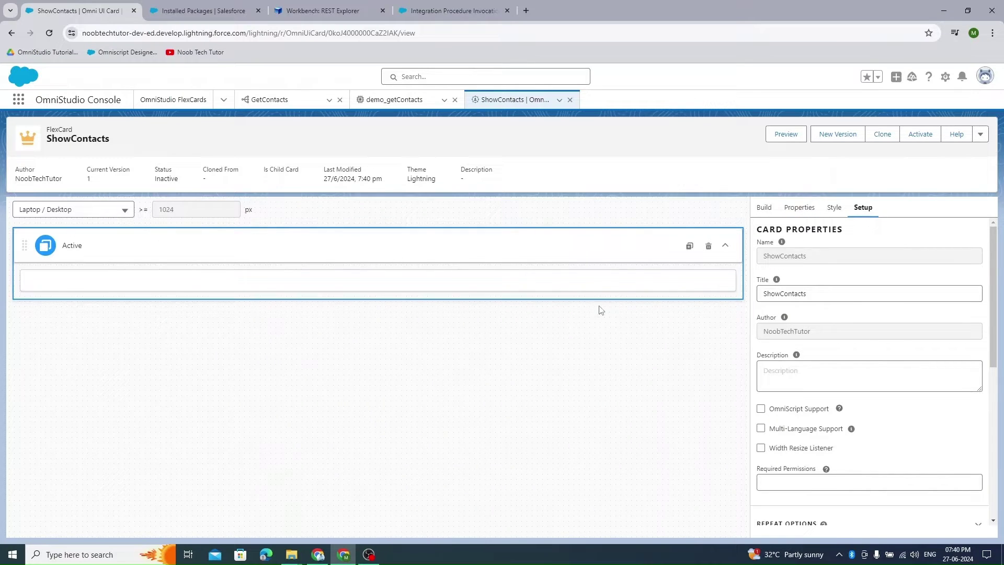
scroll(884, 297, down, 5)
scroll(884, 297, down, 3)
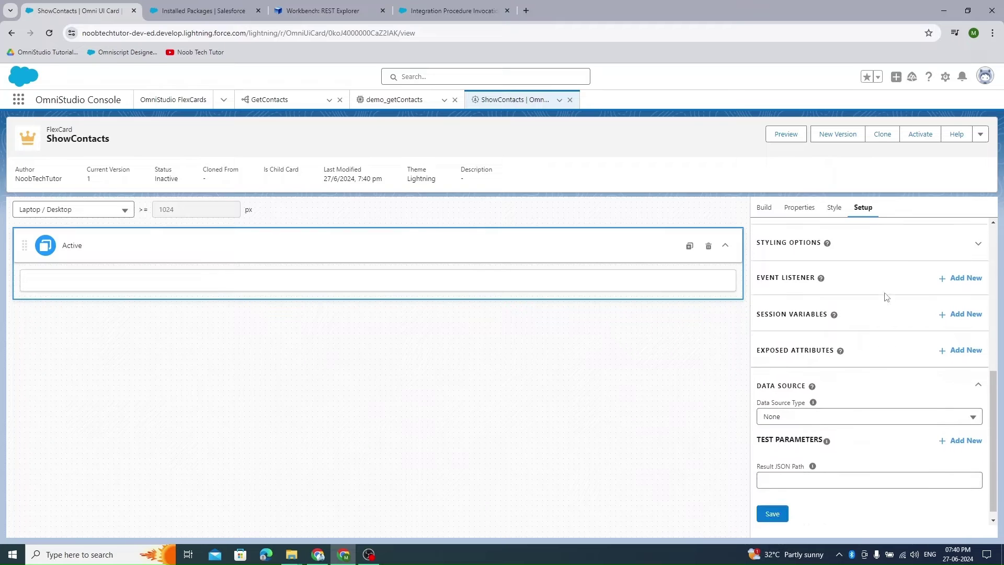
click(811, 407)
scroll(807, 387, down, 1)
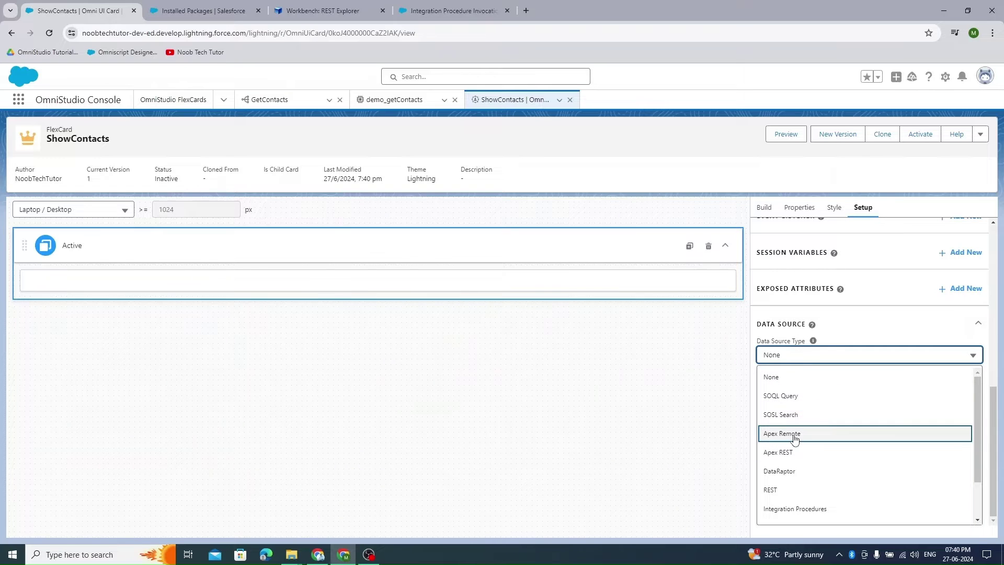
scroll(822, 423, down, 1)
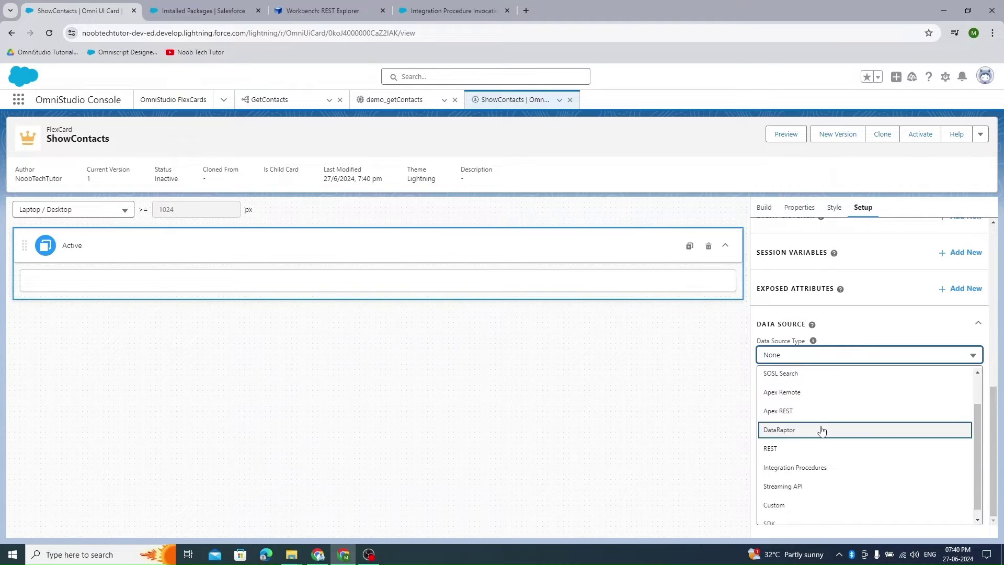
scroll(822, 427, up, 1)
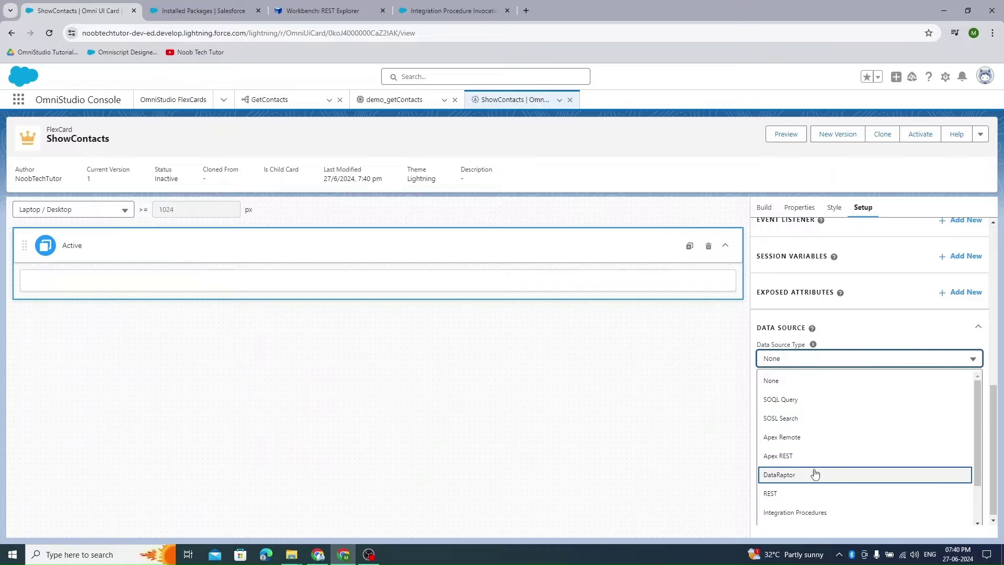
click(815, 474)
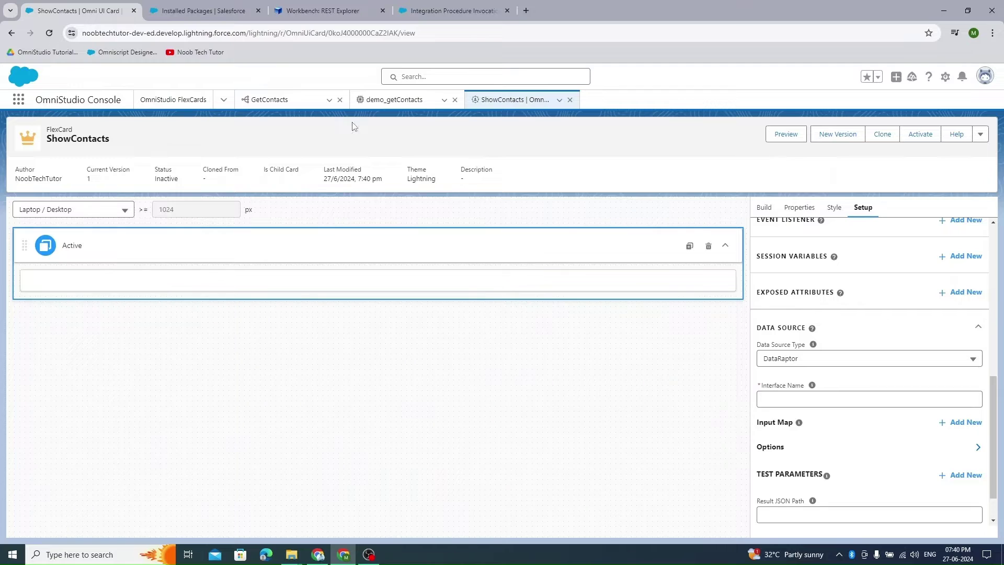
- Execute the GetContacts DataRaptor preview and examine the structure of the returned contacts JSON
click(283, 104)
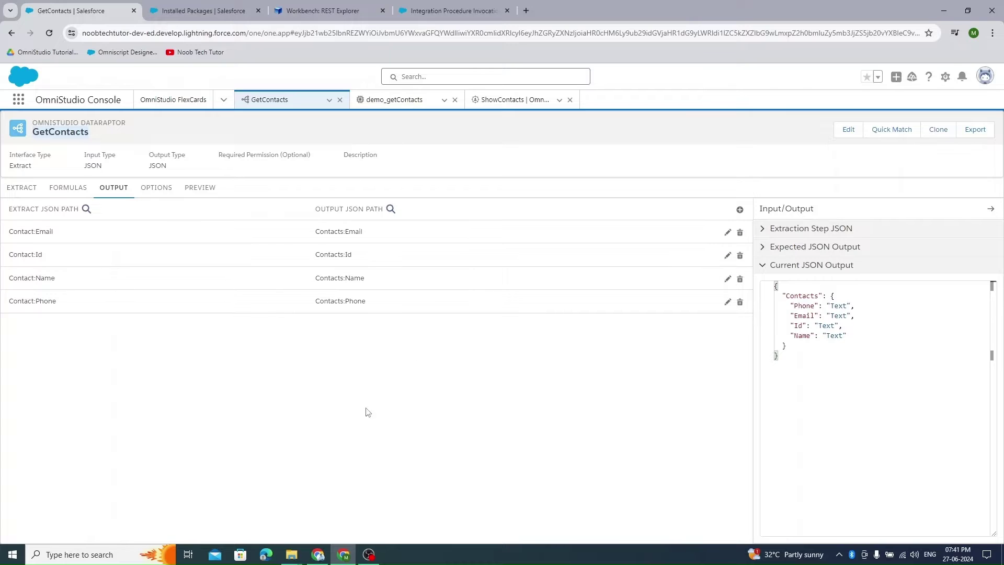
click(212, 196)
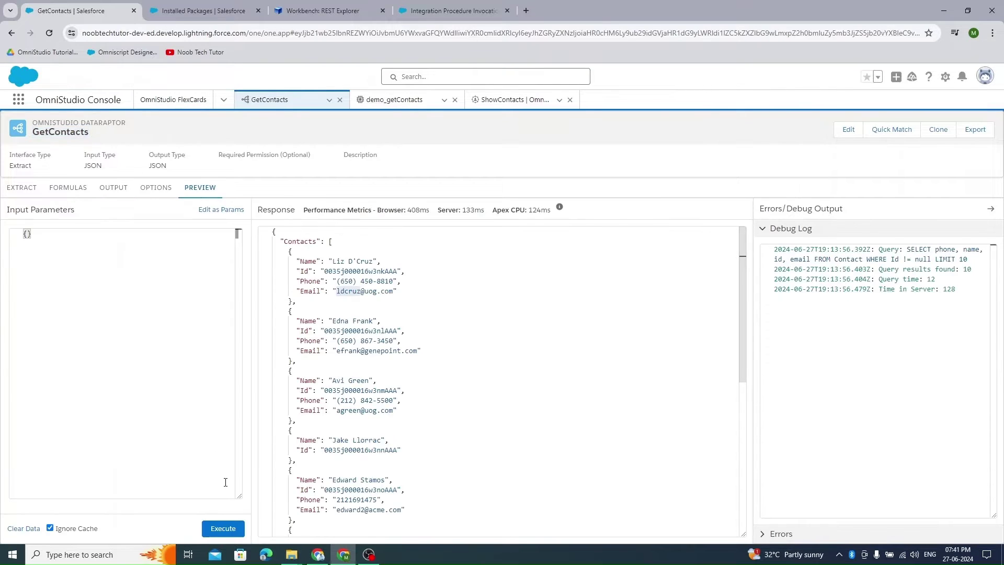
click(493, 354)
key(ctrl+a)
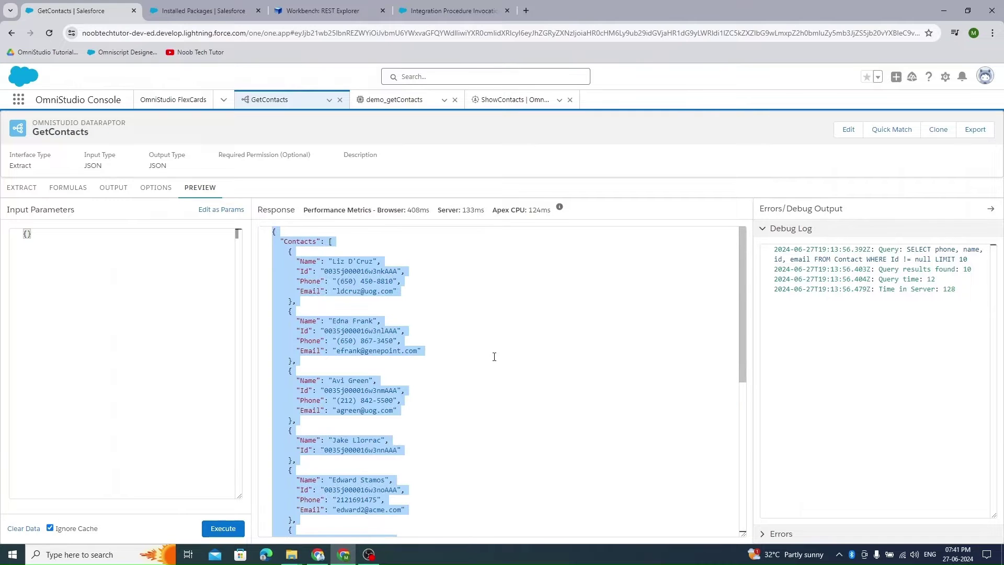
click(230, 523)
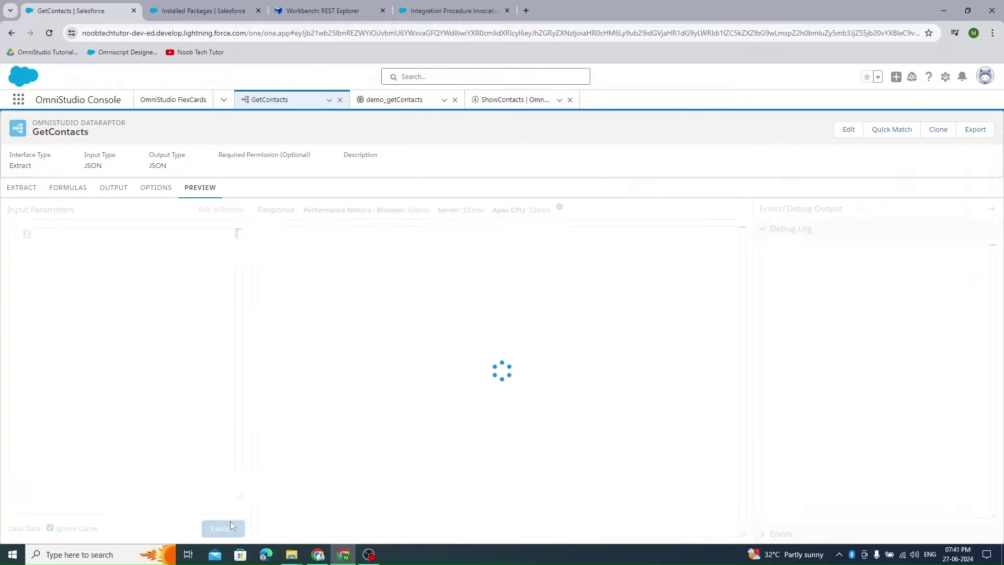
click(470, 283)
key(ctrl+a)
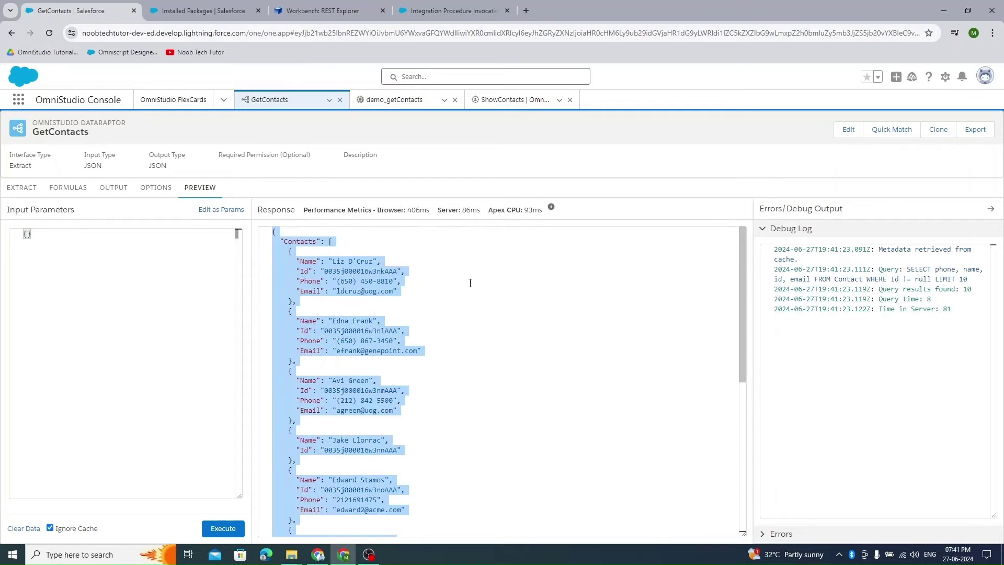
scroll(380, 311, down, 5)
scroll(381, 312, up, 5)
- Set GetContacts as the interface name of the ShowContacts card's data source, then save and fetch it
click(518, 100)
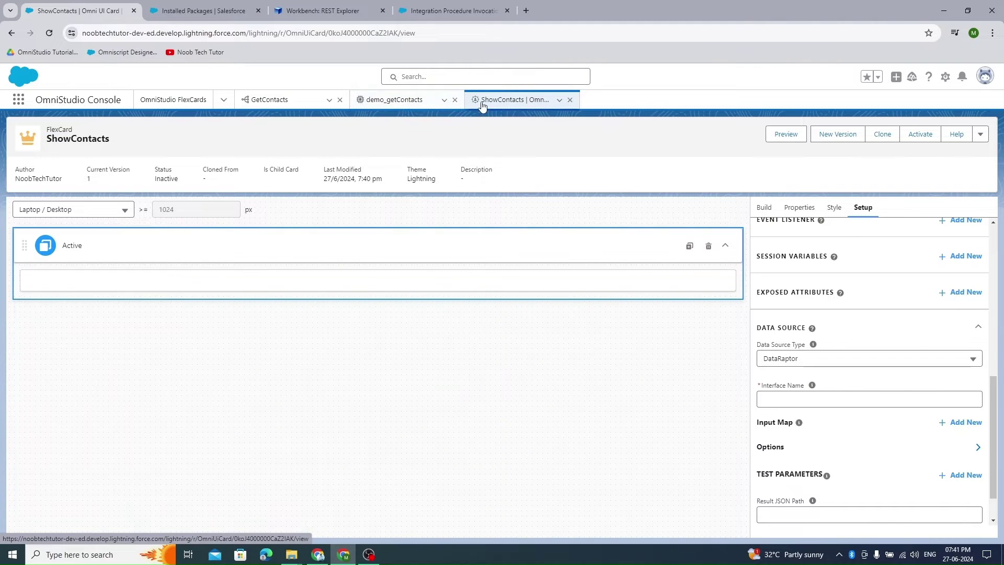
click(291, 99)
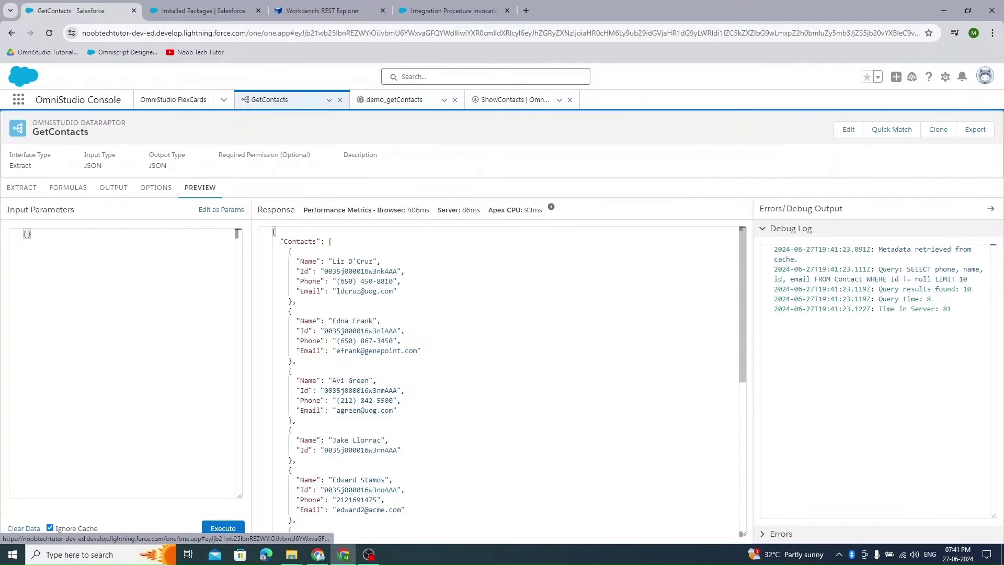
click(515, 99)
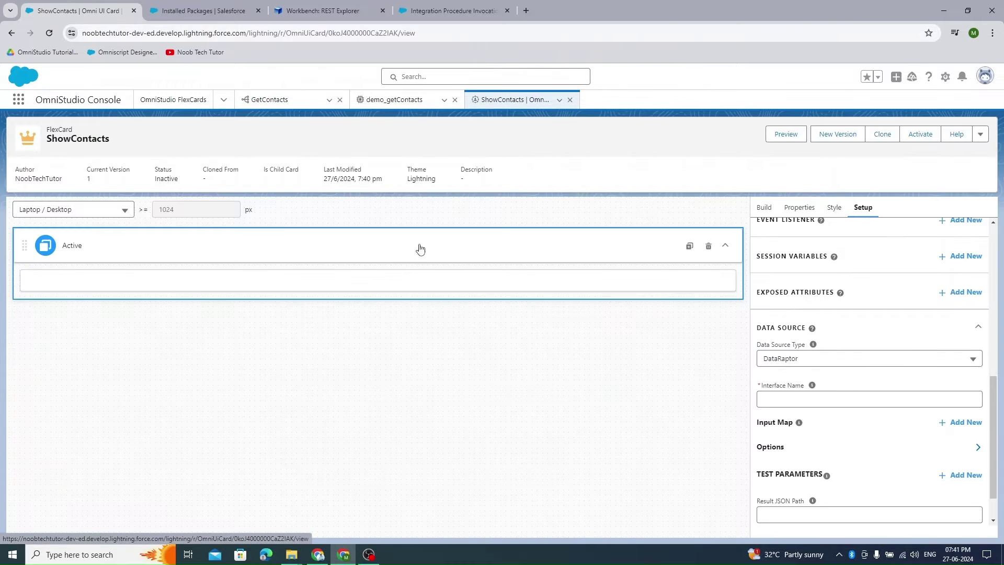
click(825, 398)
text(GetContacts)
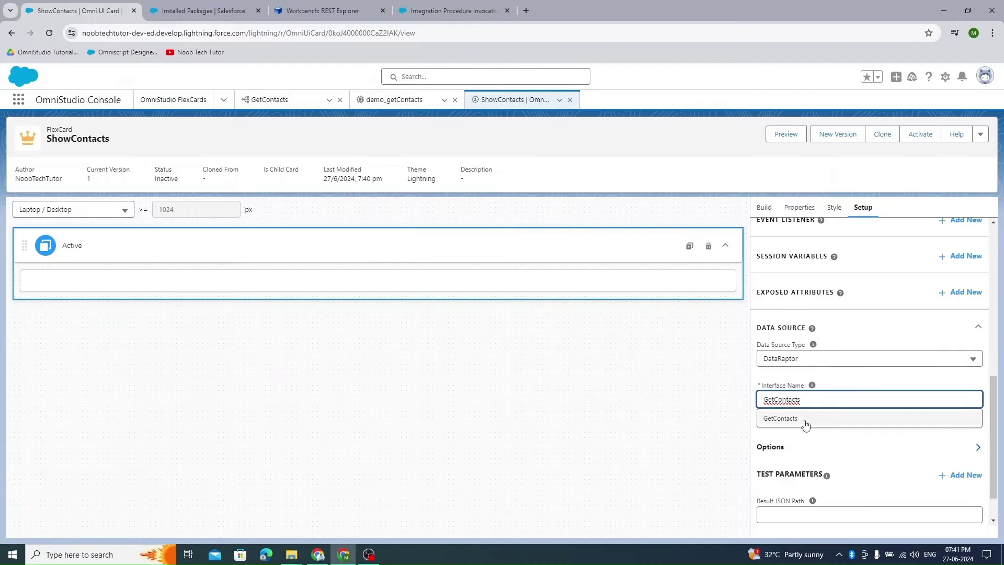
click(807, 420)
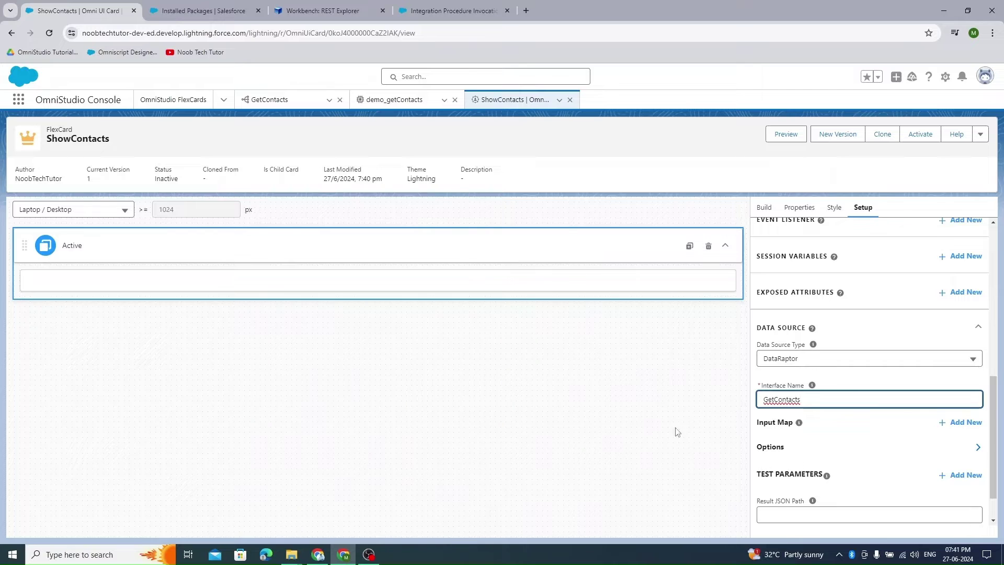
click(637, 421)
scroll(828, 463, down, 1)
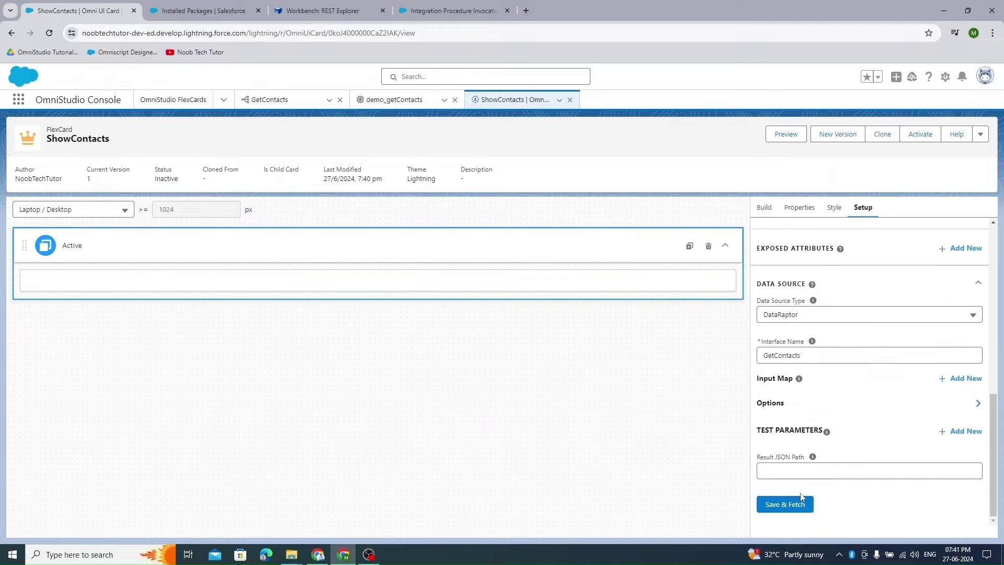
click(782, 513)
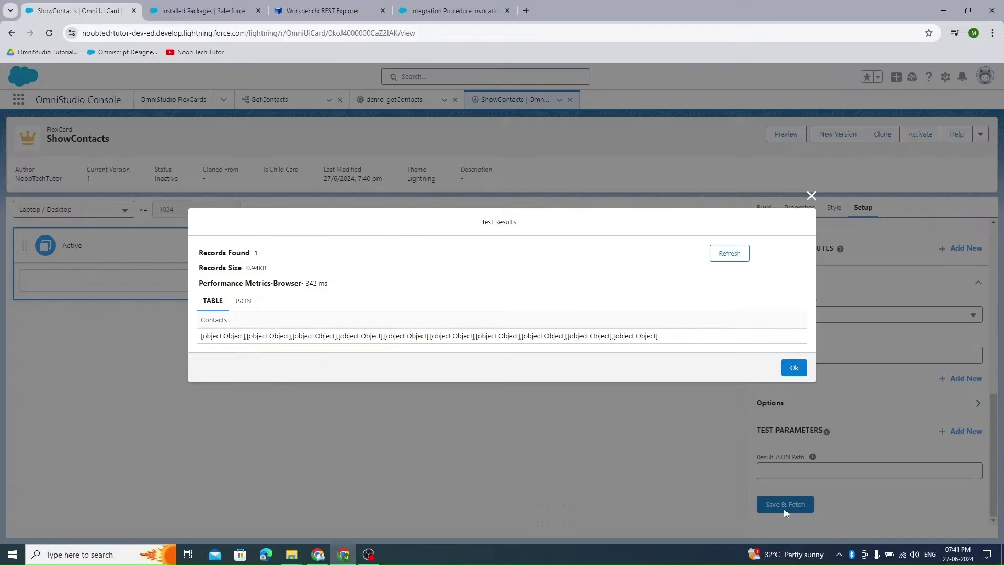
- Examine the test results as JSON, especially the Contacts node, and close the results
click(243, 301)
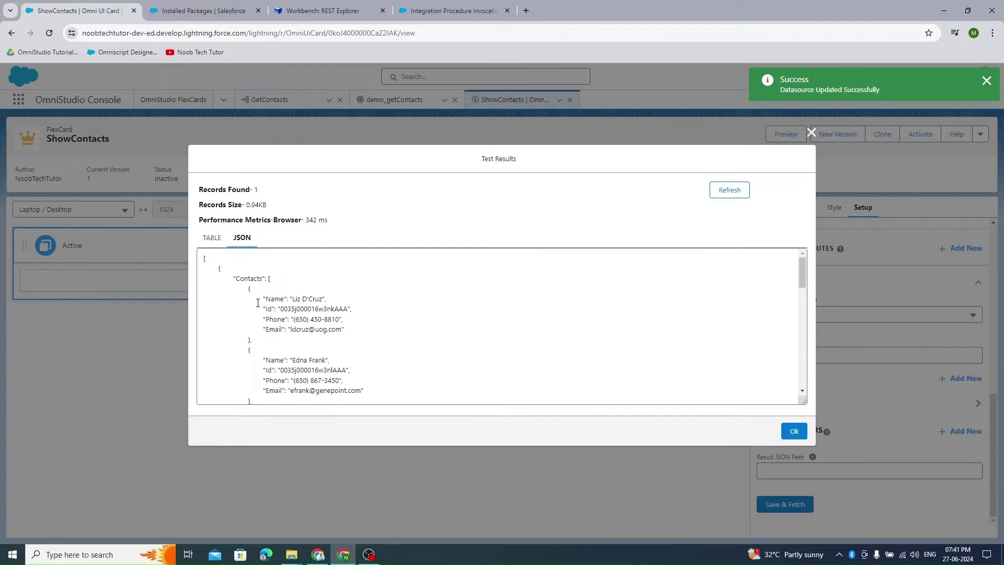
scroll(331, 341, down, 10)
scroll(331, 340, down, 2)
scroll(331, 339, up, 10)
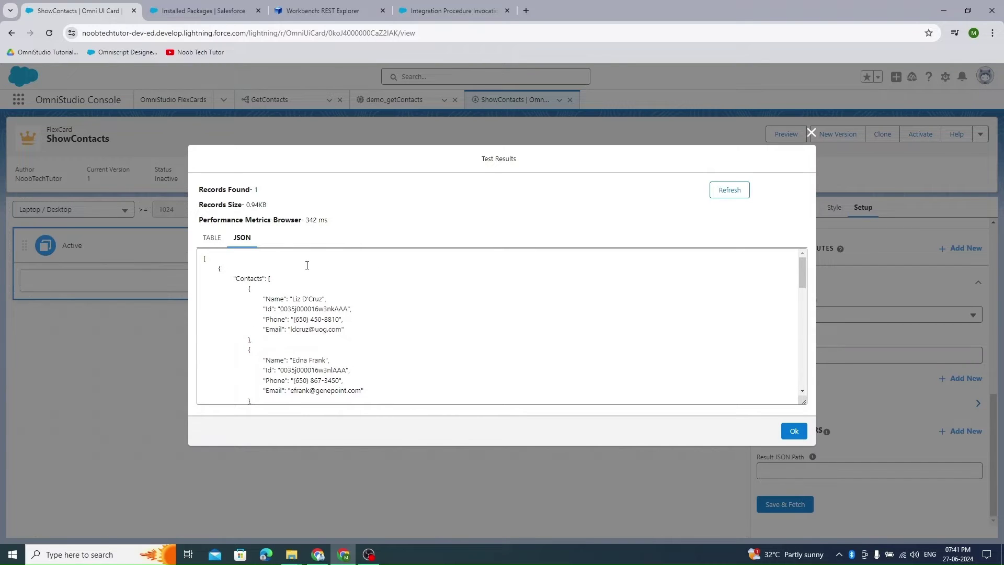
double_click(257, 278)
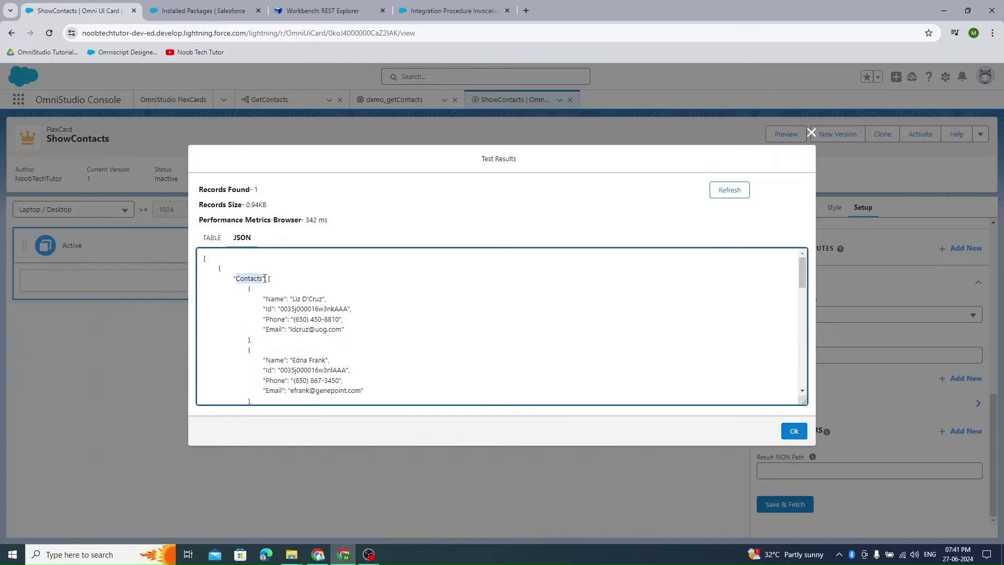
click(811, 133)
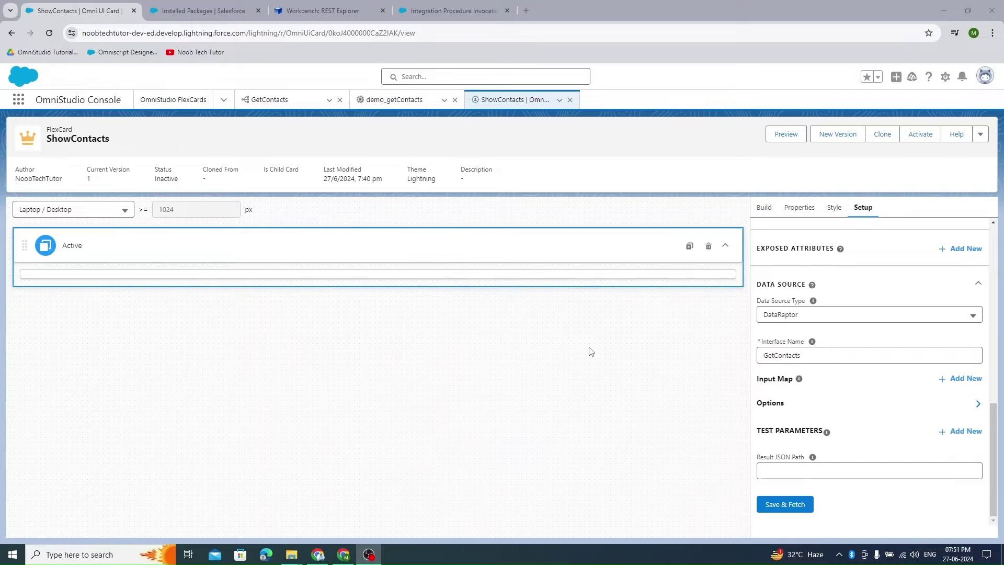
- Add a Datatable element to the Active state of the card and check what its Records property is for
click(764, 211)
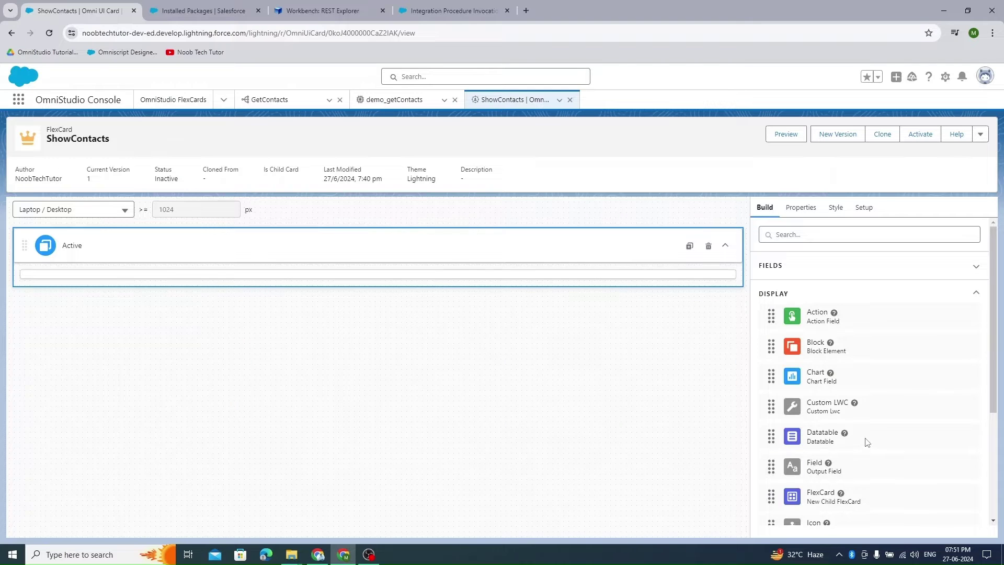
drag(868, 442, 473, 275)
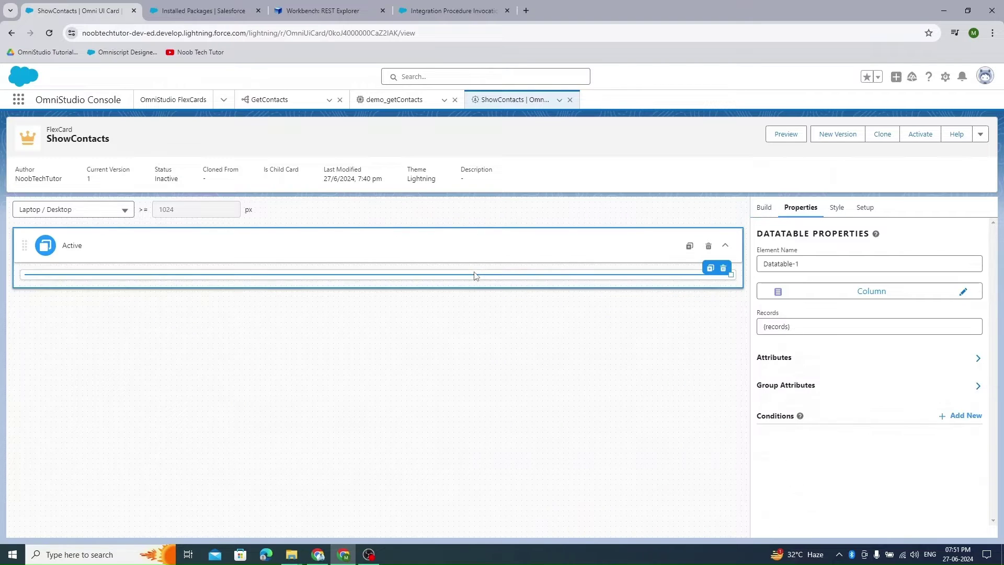
mouse_move(792, 320)
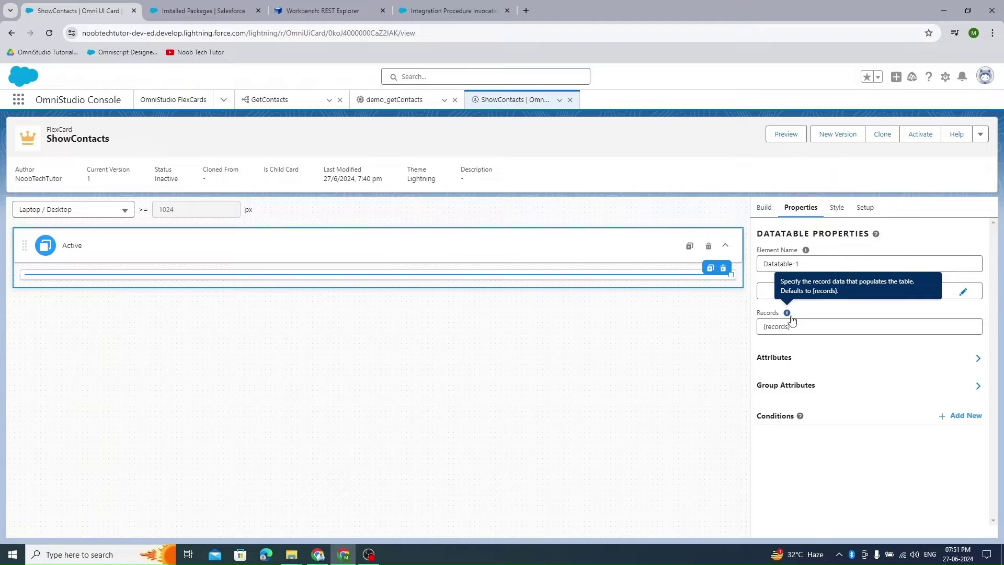
click(737, 275)
- Save and fetch the card's data source again, examine the Contacts array in the JSON test results, and close them
click(863, 208)
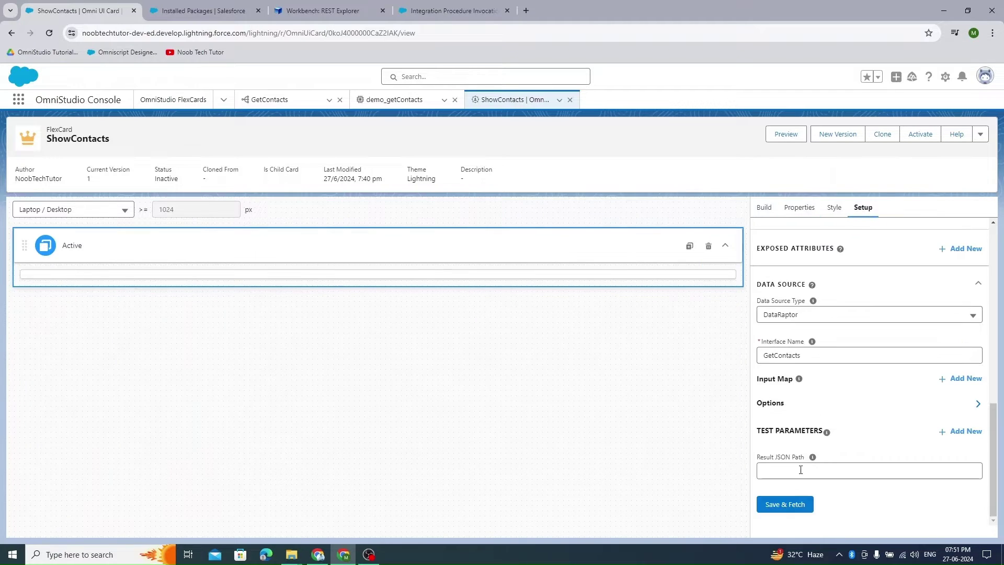
click(788, 504)
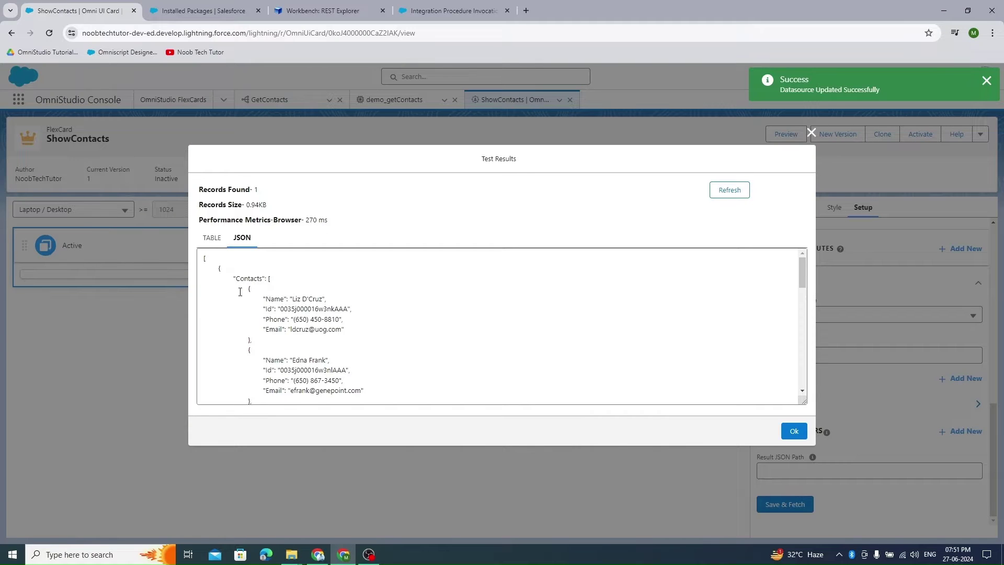
click(198, 257)
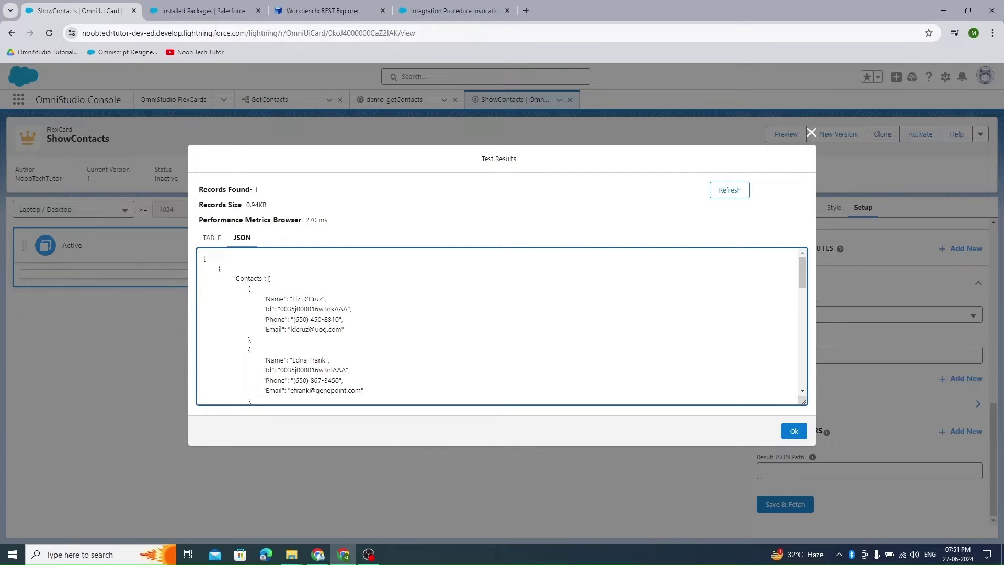
drag(269, 278, 268, 377)
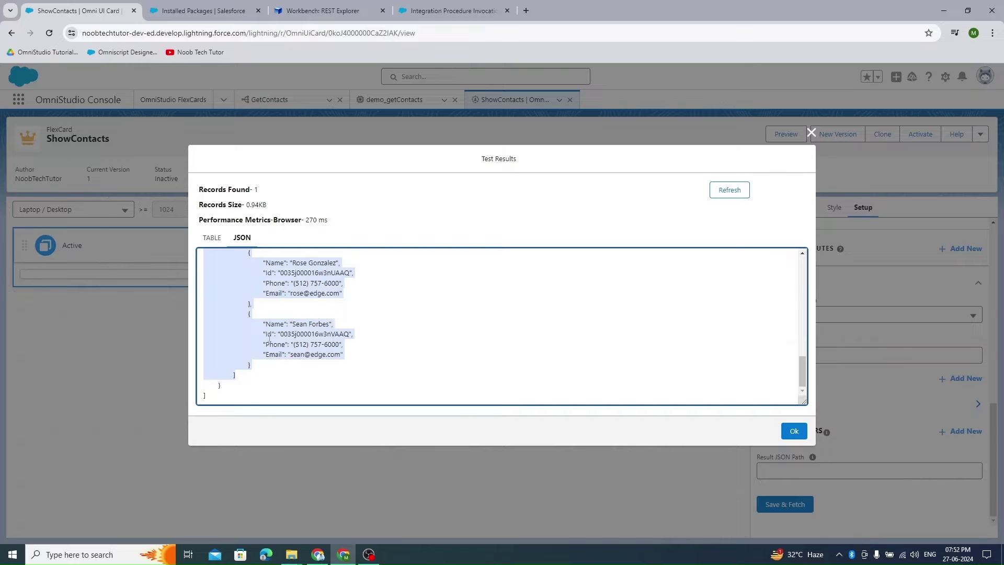
scroll(269, 339, up, 5)
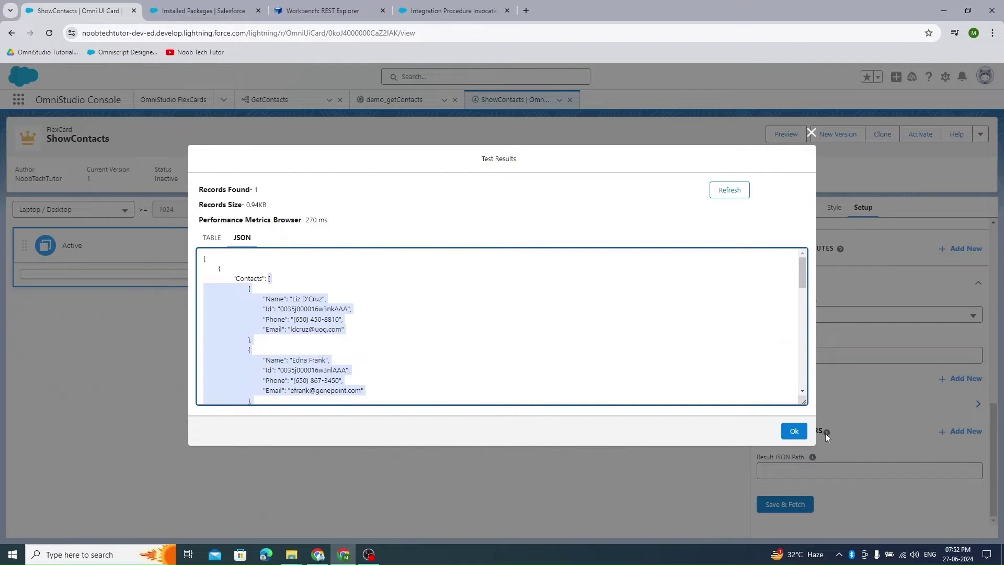
click(793, 432)
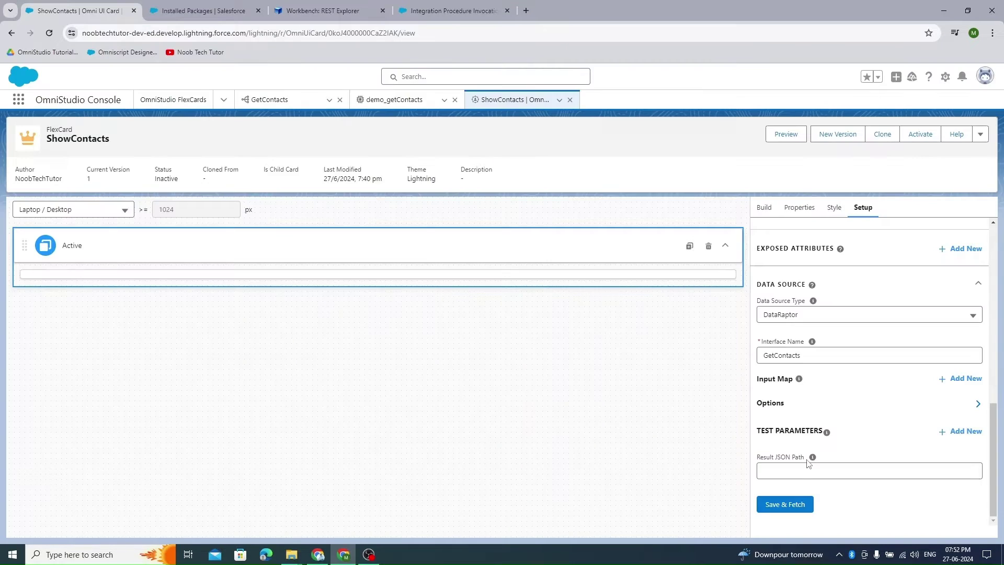
- Set the data source's Result JSON Path to [0]['Contacts'], save and fetch it, and review the returned JSON records
click(805, 470)
text([0]['Contacts'])
click(670, 454)
drag(772, 470, 753, 473)
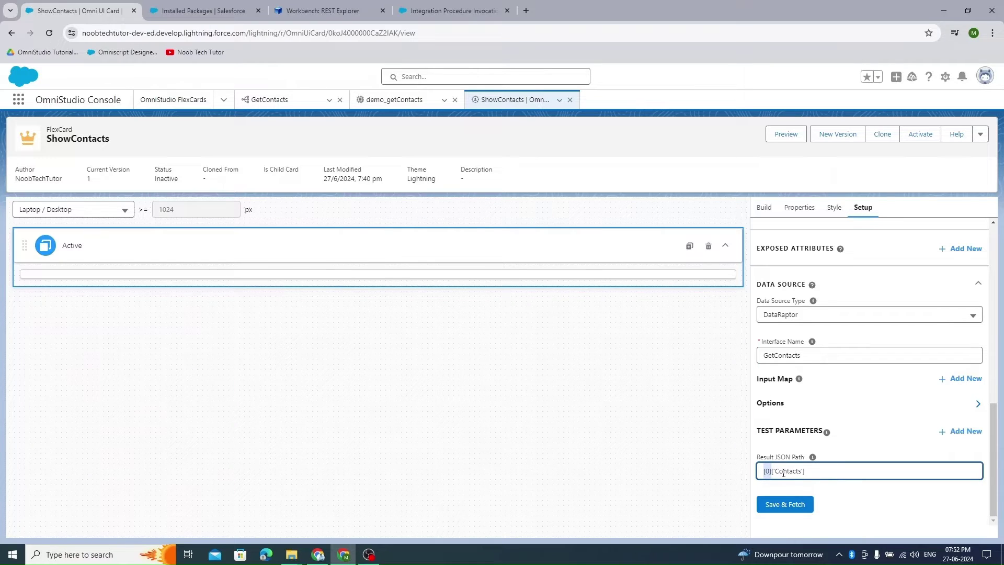
click(834, 474)
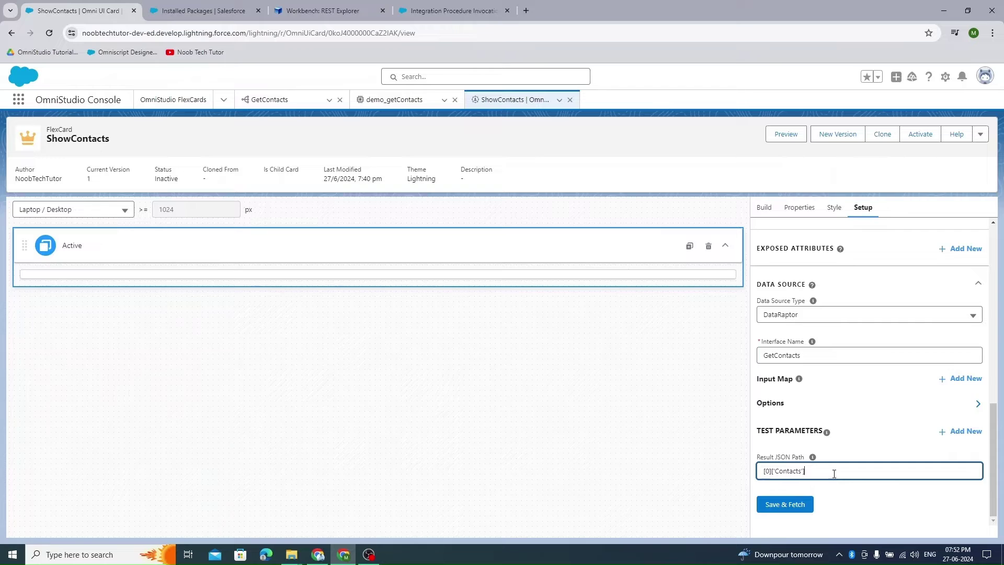
click(800, 508)
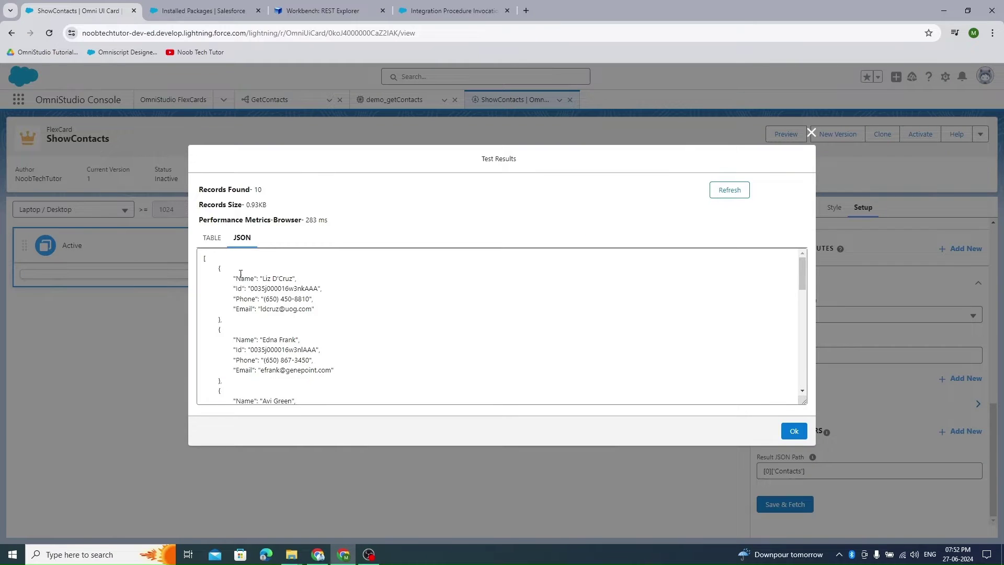
drag(225, 307, 233, 417)
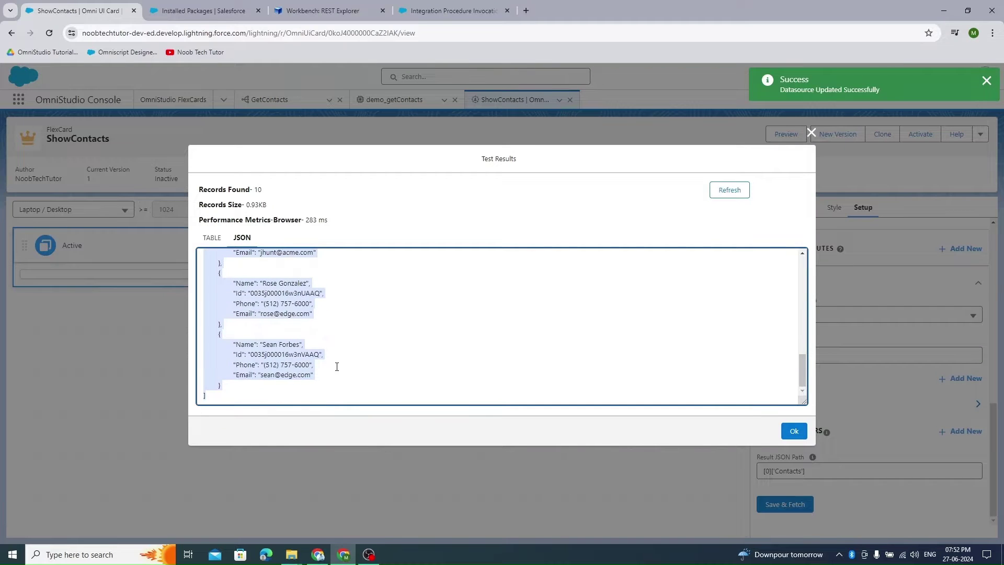
click(793, 430)
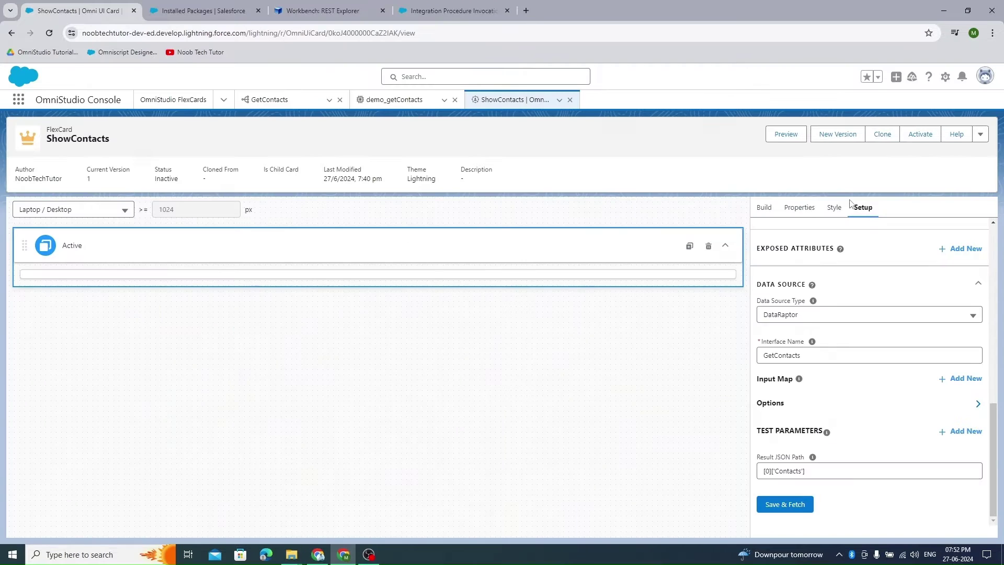
- Add a Datatable element to the Active state again, using the updated data source
click(799, 207)
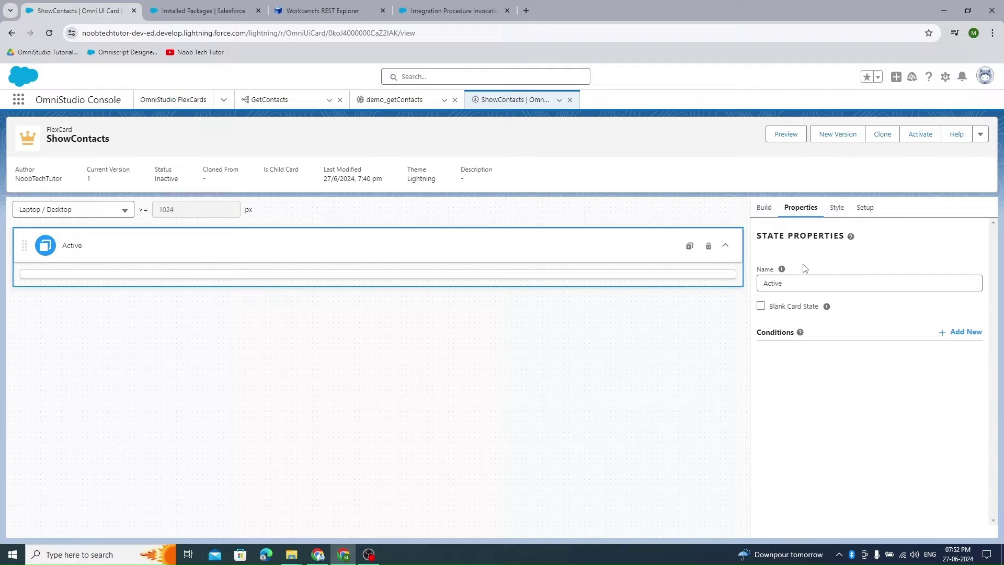
click(764, 208)
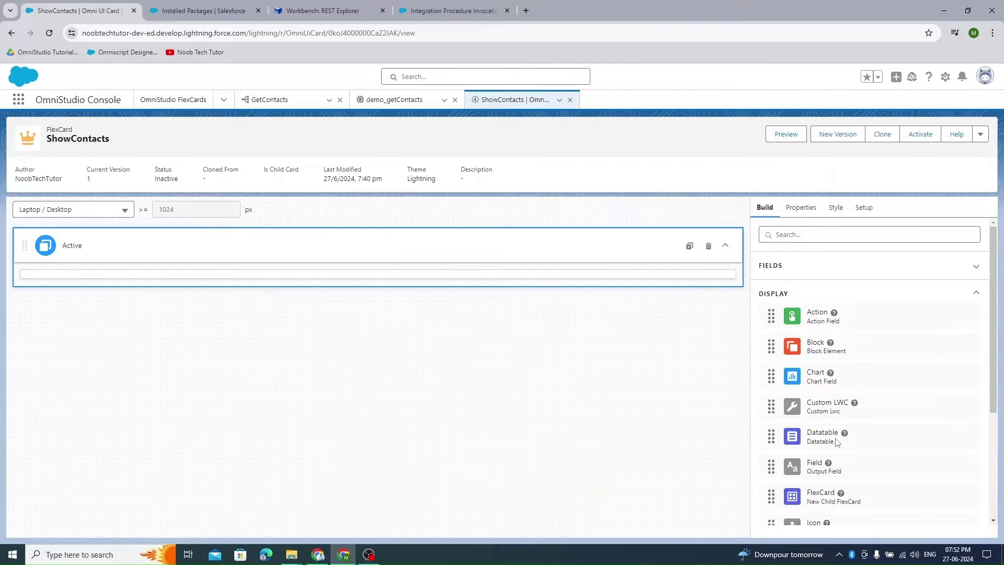
drag(835, 441, 484, 280)
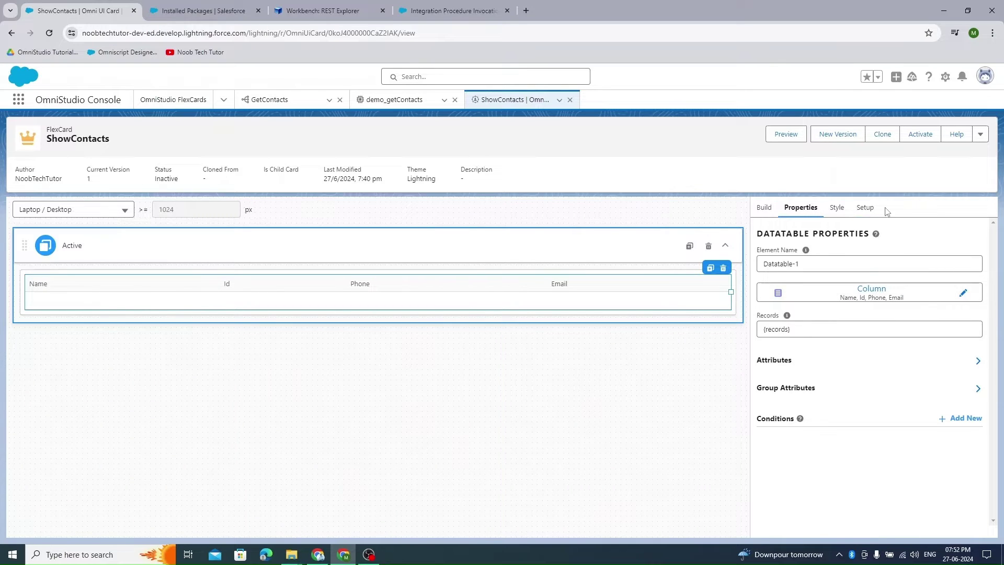
- Clear the Render Key in the card's Repeat Options
click(864, 213)
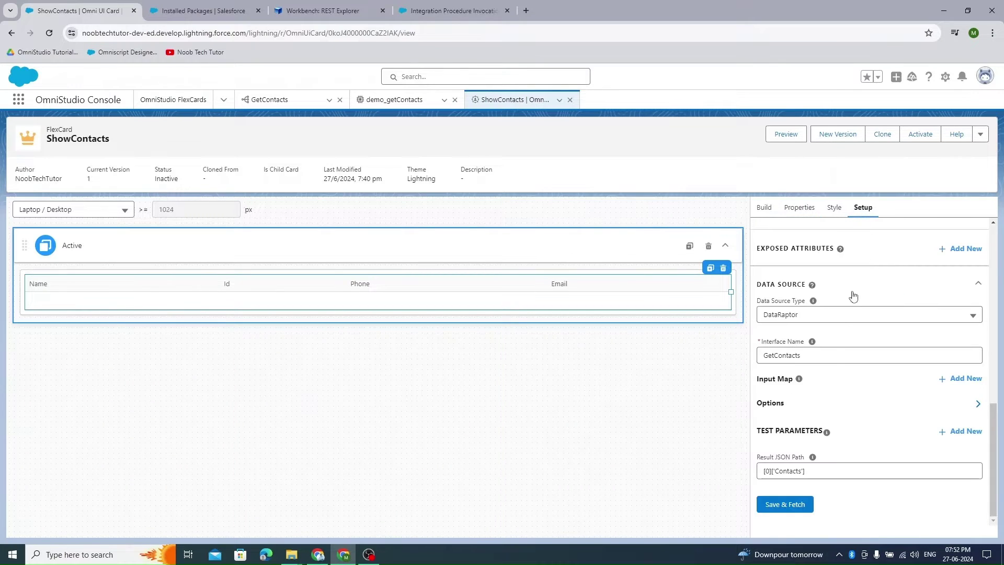
scroll(836, 348, up, 8)
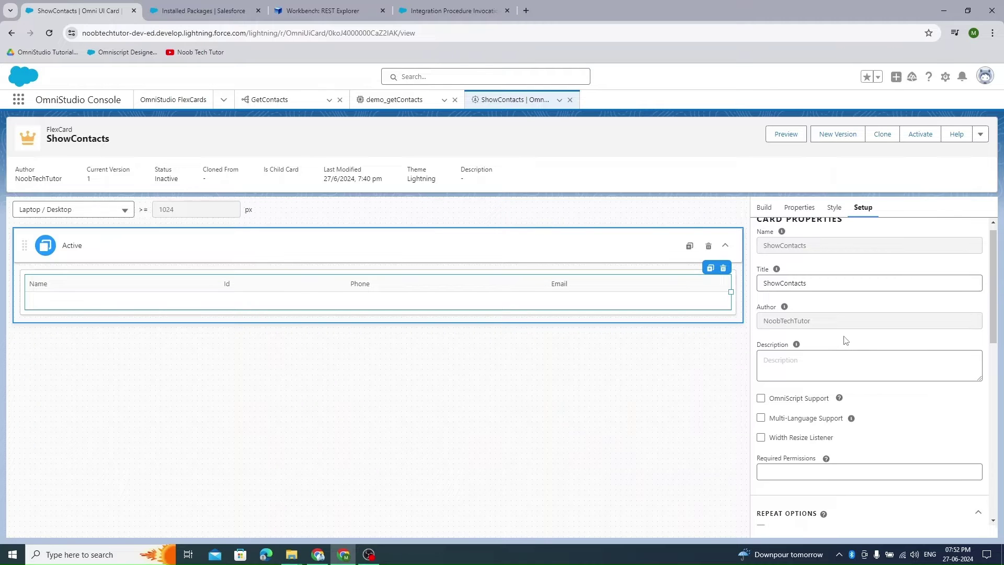
scroll(845, 340, down, 1)
scroll(844, 340, down, 1)
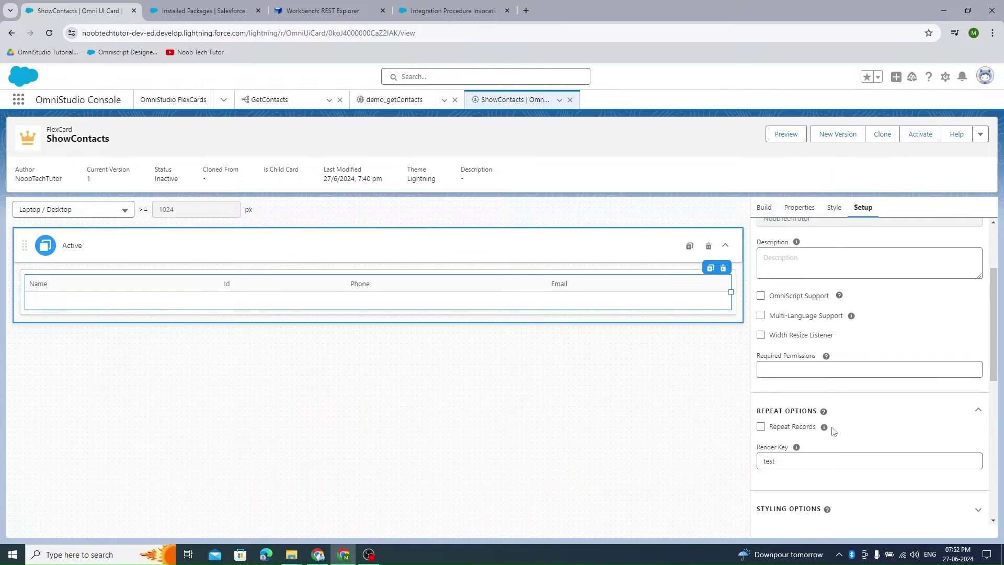
double_click(788, 461)
key(BackSpace)
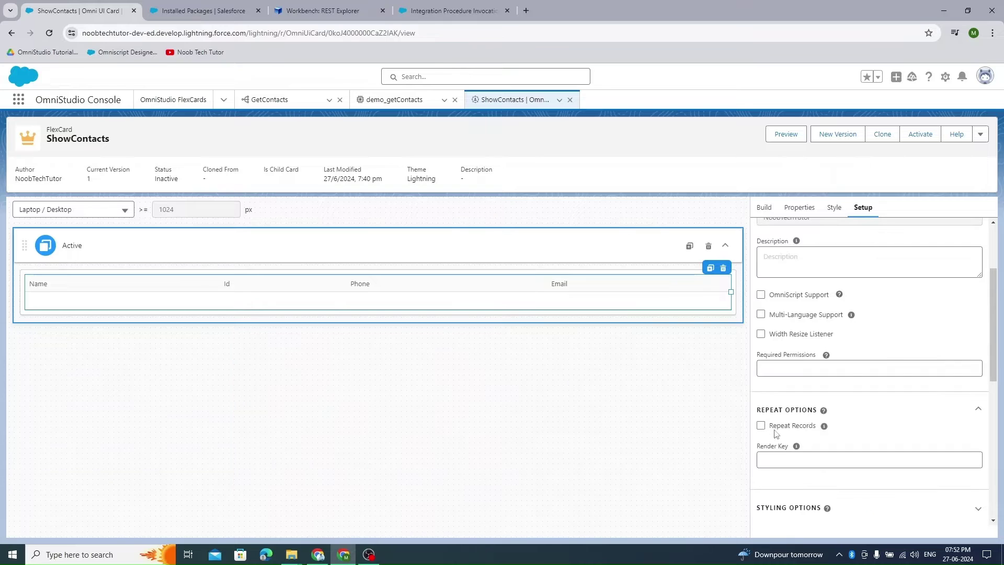
mouse_move(822, 425)
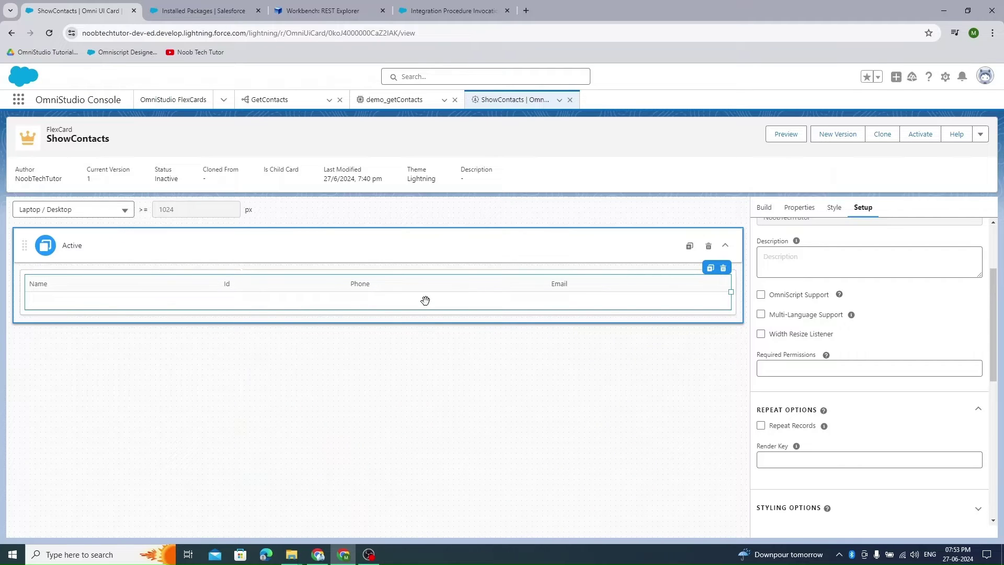
- Save and fetch the GetContacts data source once more, close the test results, and preview the ShowContacts card
scroll(862, 347, down, 4)
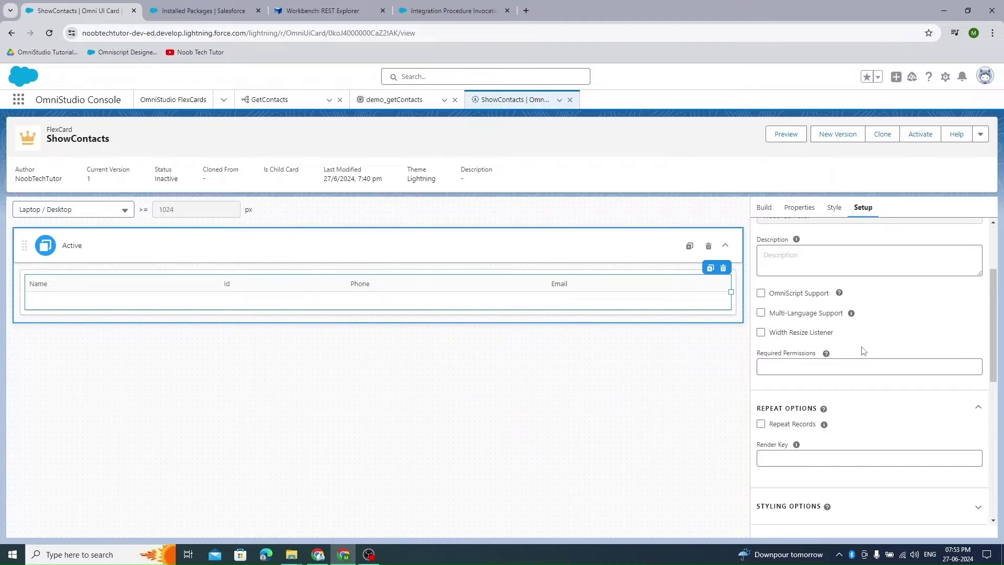
scroll(849, 408, down, 3)
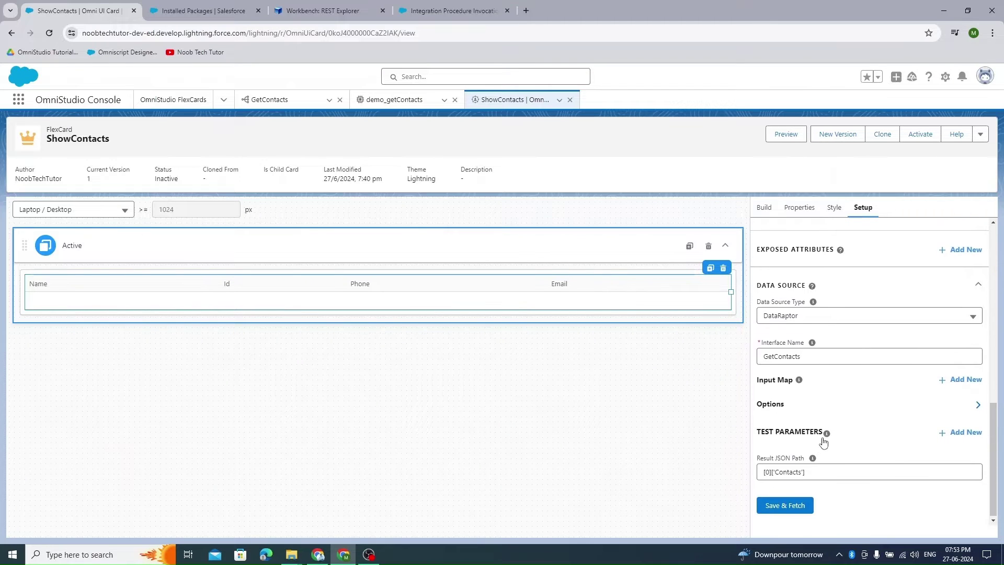
click(785, 504)
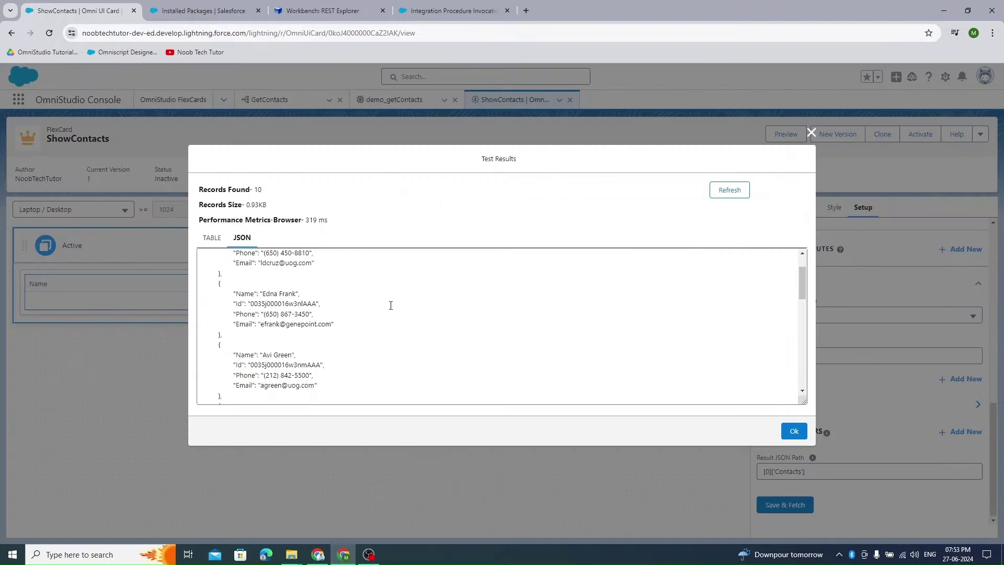
scroll(672, 316, up, 1)
click(811, 134)
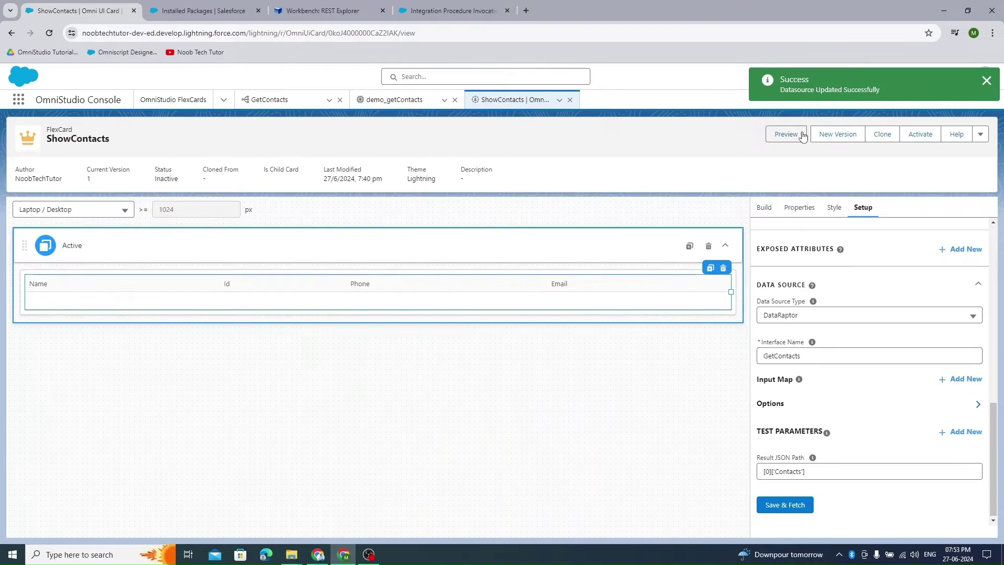
click(787, 135)
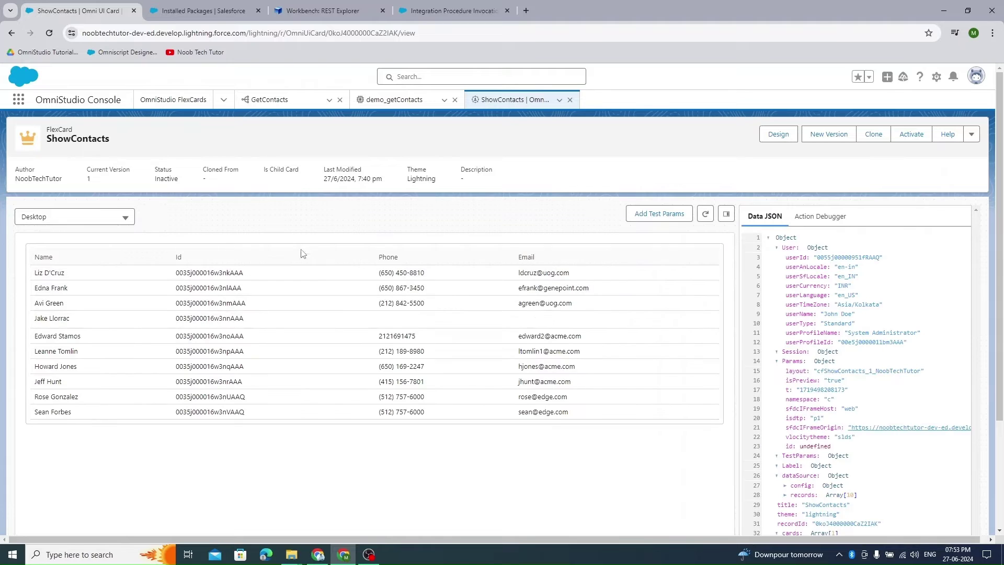
- Check the record limit in the GetContacts DataRaptor's extract step, and return the ShowContacts card to its design view
click(245, 100)
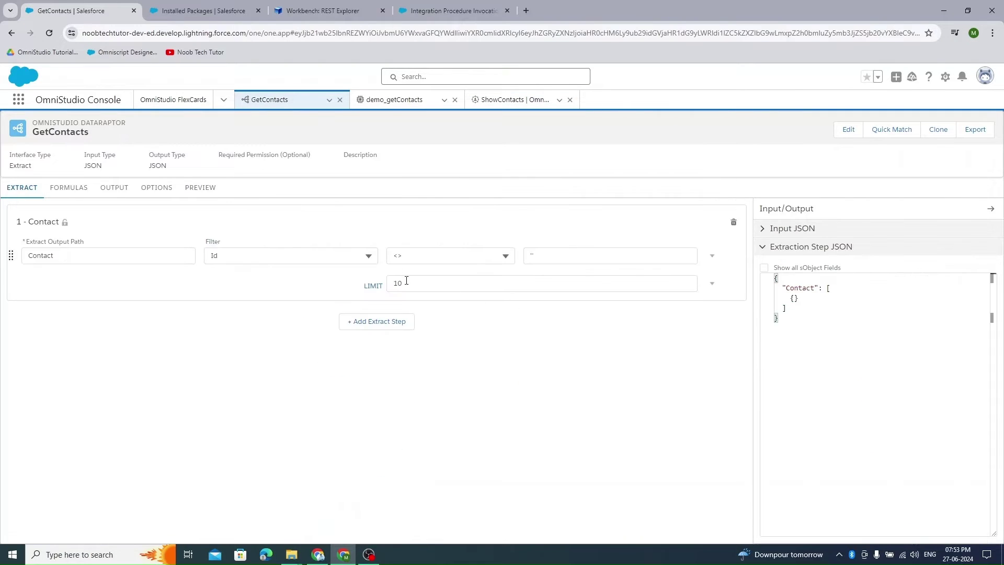
click(502, 103)
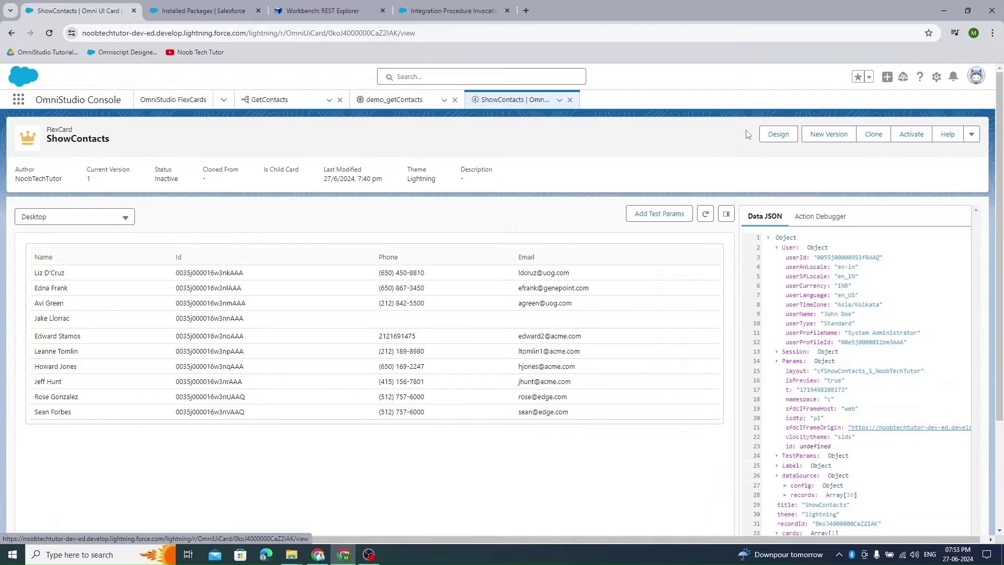
click(778, 134)
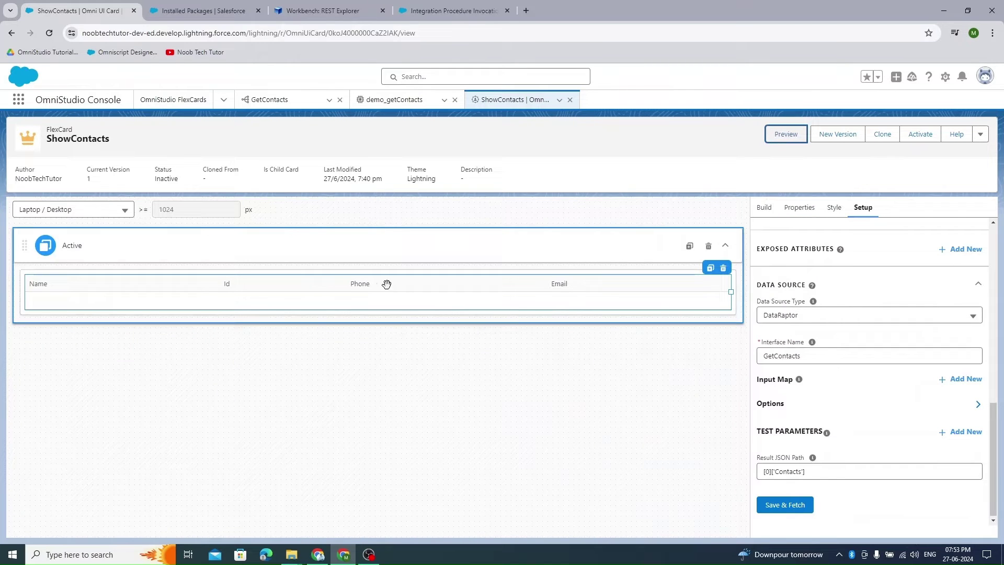
- Copy the entire JSON response from the GetContacts DataRaptor preview
click(278, 102)
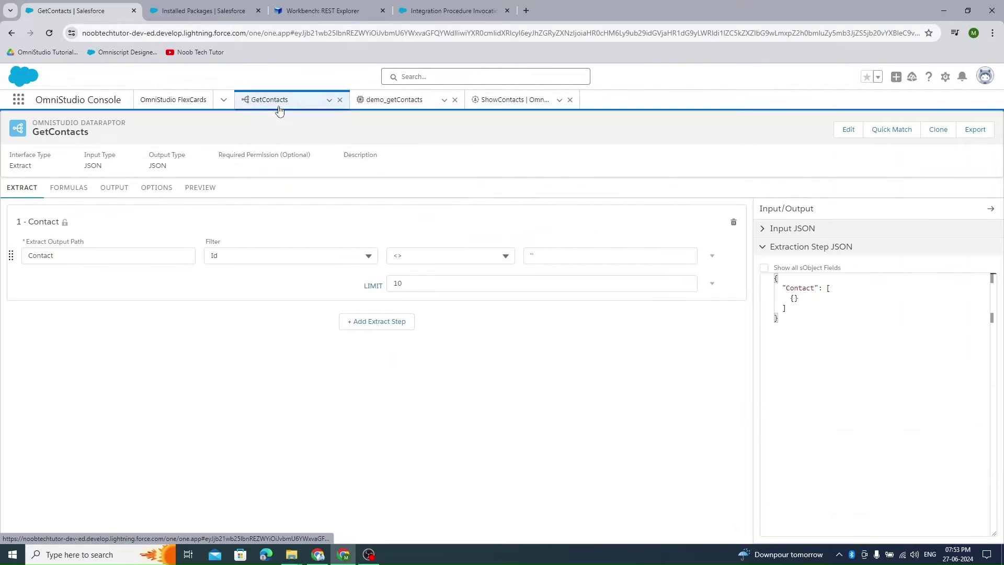
click(201, 192)
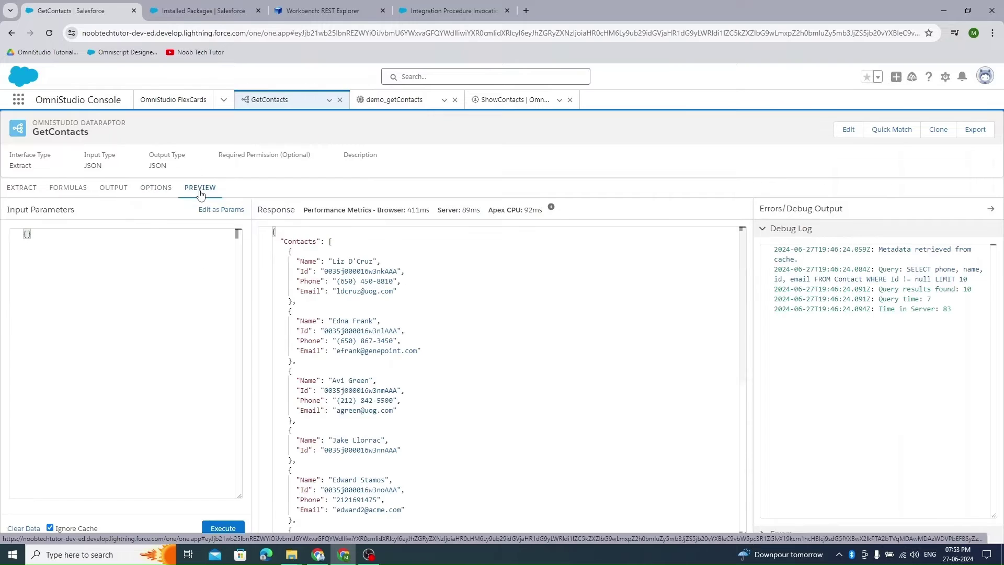
click(372, 288)
key(ctrl+a)
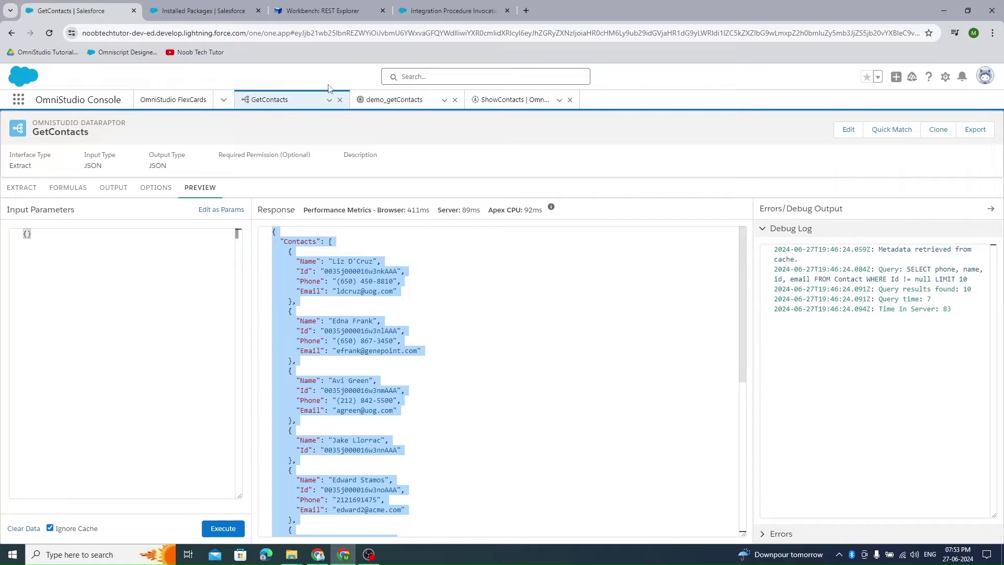
- Change the ShowContacts data source type to Custom and paste the copied contacts response as its custom JSON
click(507, 100)
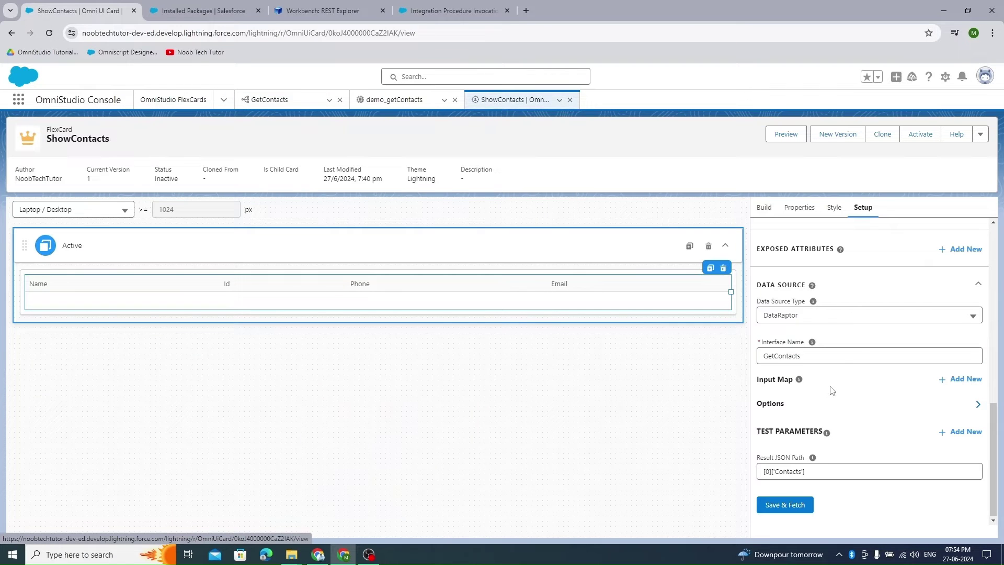
scroll(835, 360, up, 3)
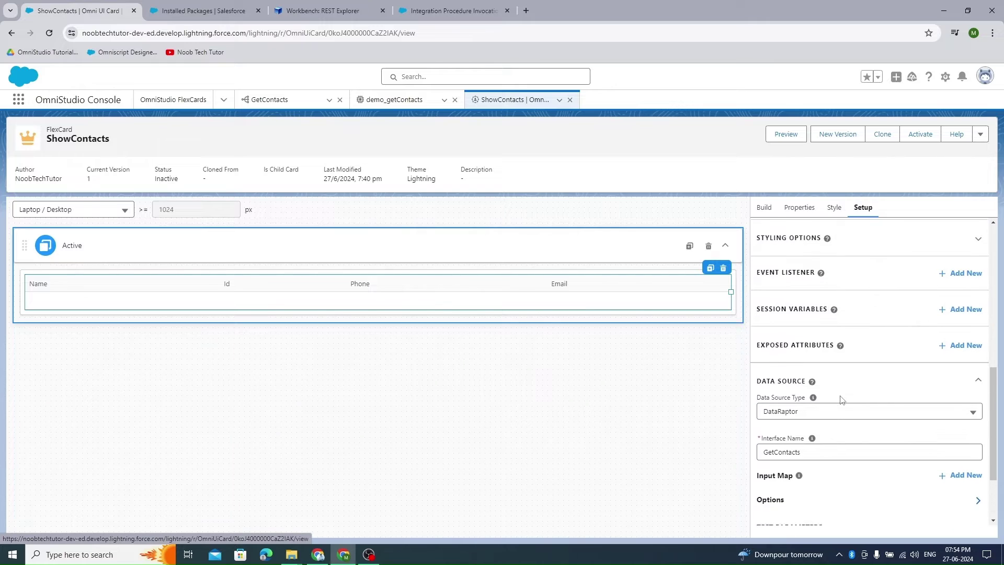
click(836, 418)
scroll(832, 470, down, 4)
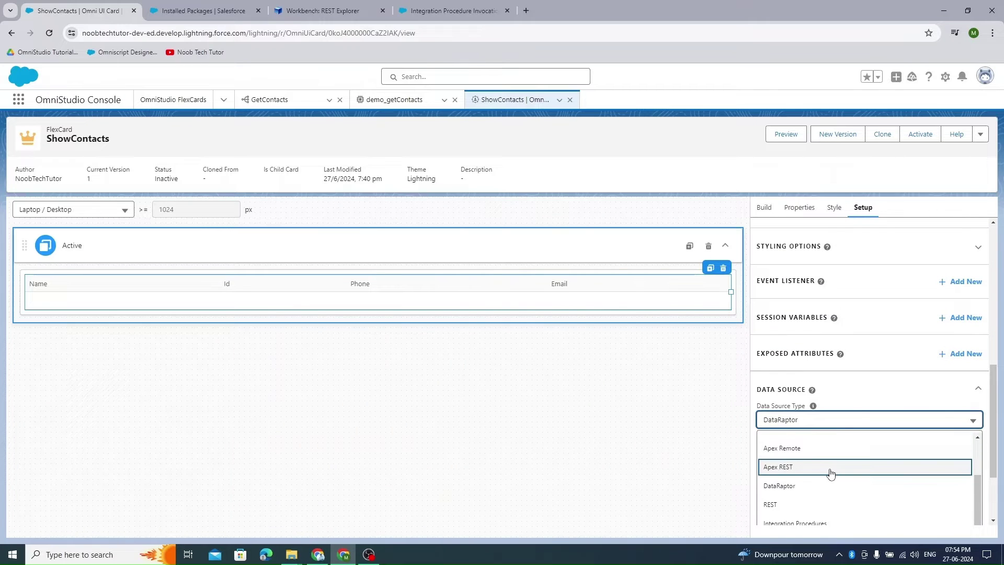
click(836, 459)
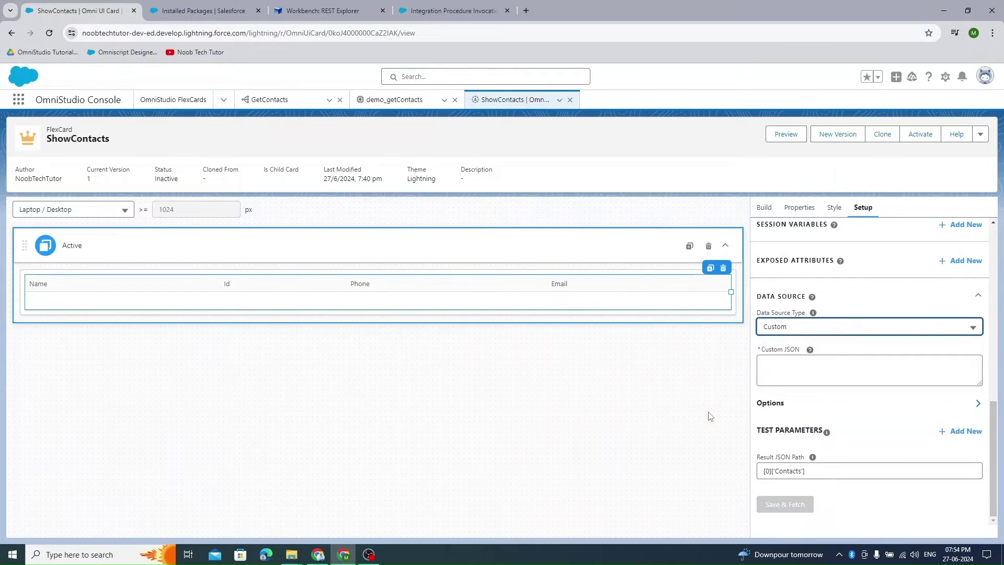
click(817, 379)
key(ctrl+v)
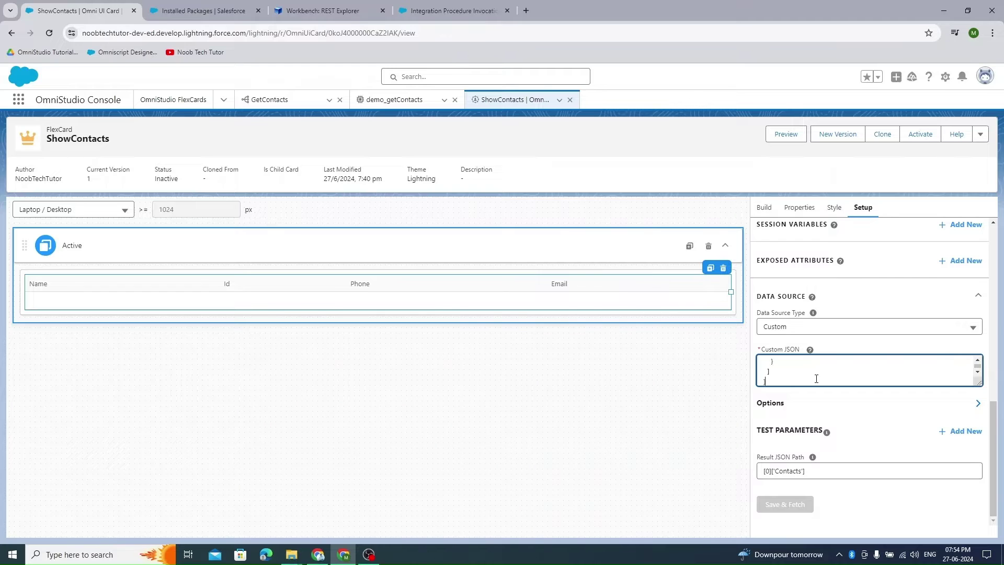
- Clear the custom data source's result JSON path, save and fetch the full response, and close the test results
click(650, 388)
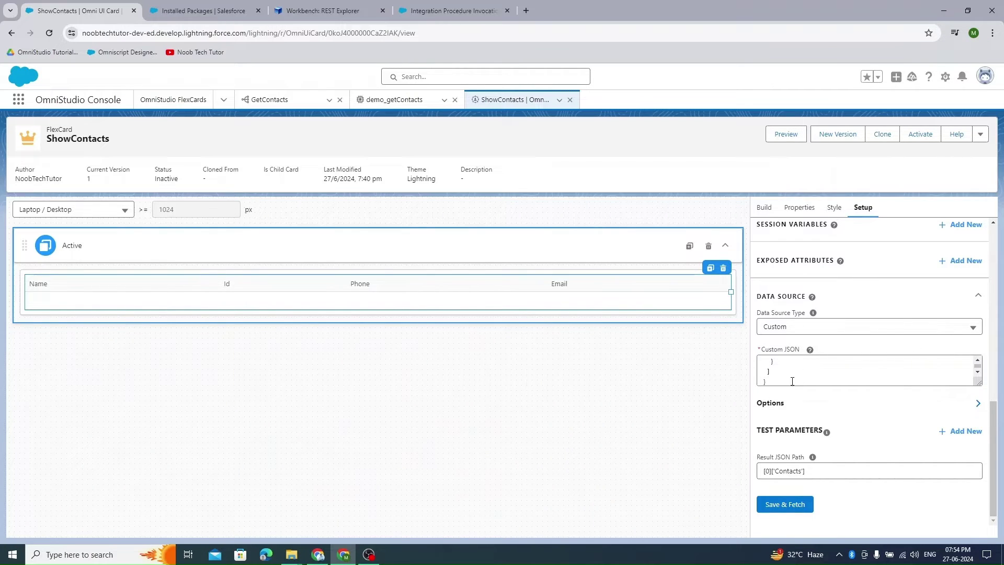
scroll(801, 376, up, 3)
scroll(802, 376, down, 3)
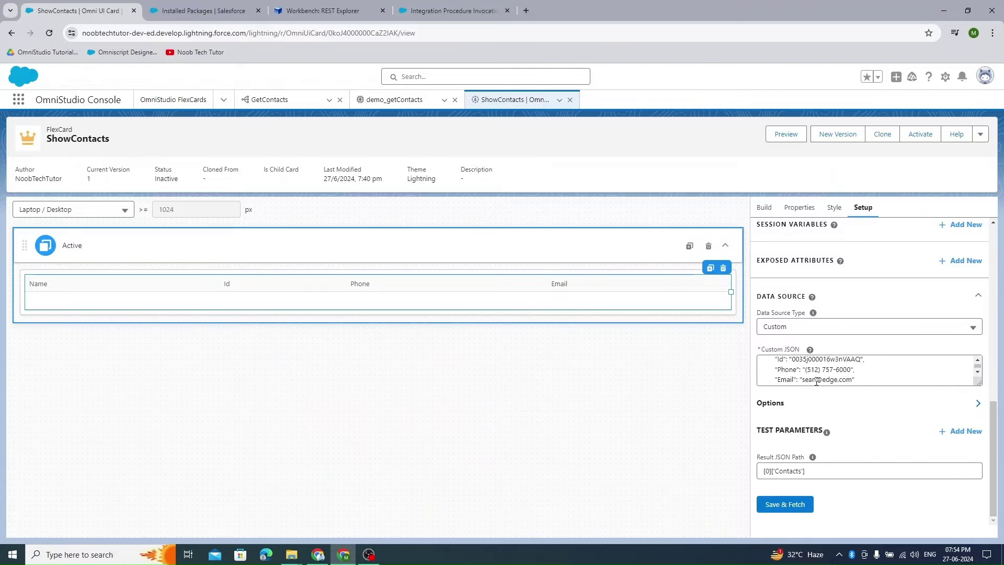
drag(833, 474, 622, 468)
key(BackSpace)
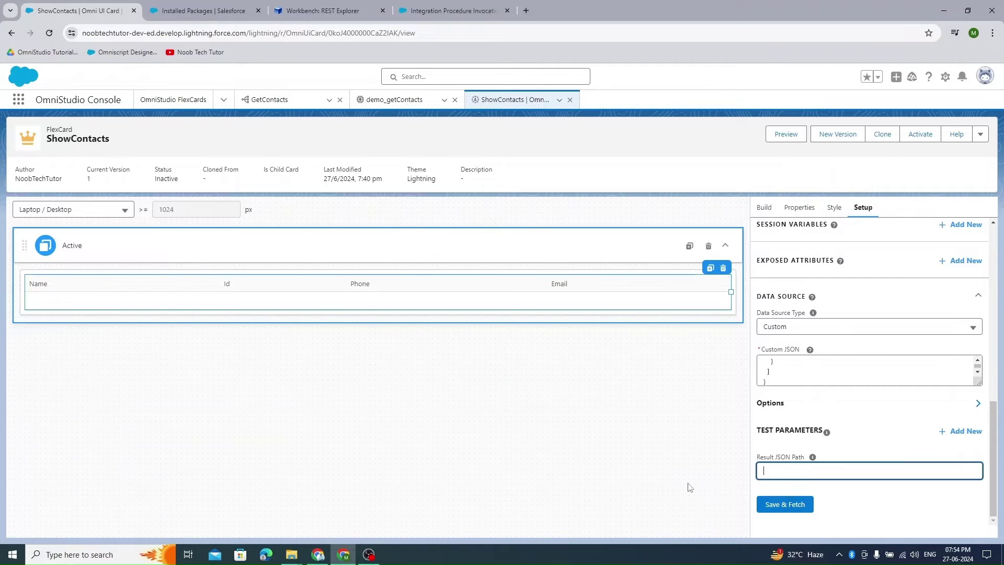
click(800, 505)
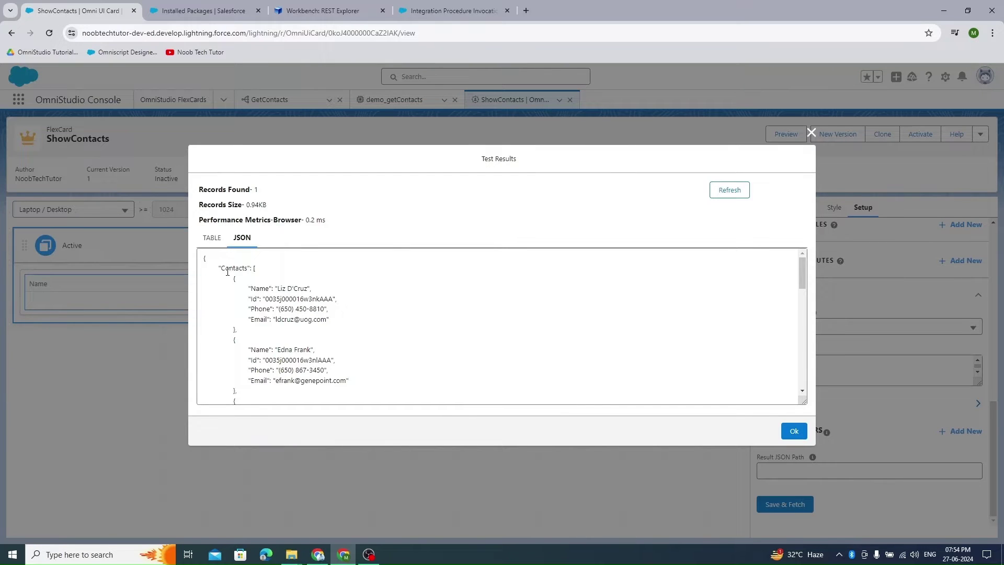
click(201, 258)
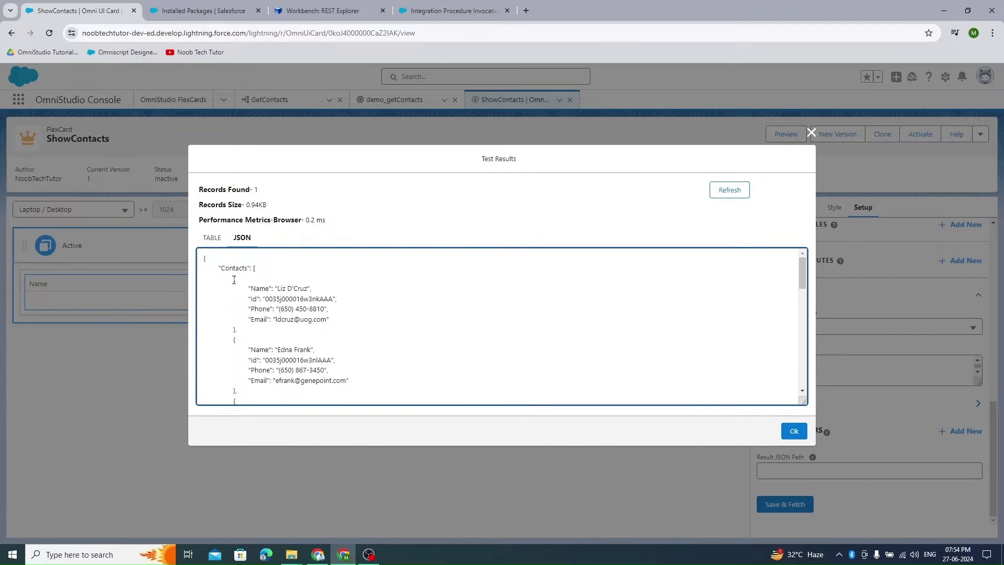
click(794, 431)
- Set the custom data source's result JSON path to ["Contacts"], save and fetch the data, and close the test results
click(825, 471)
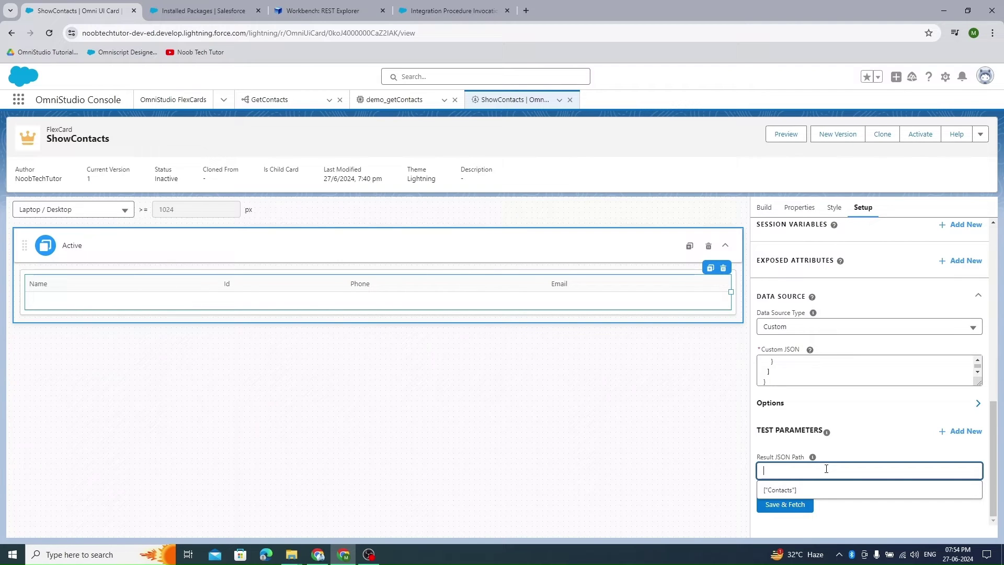
click(810, 490)
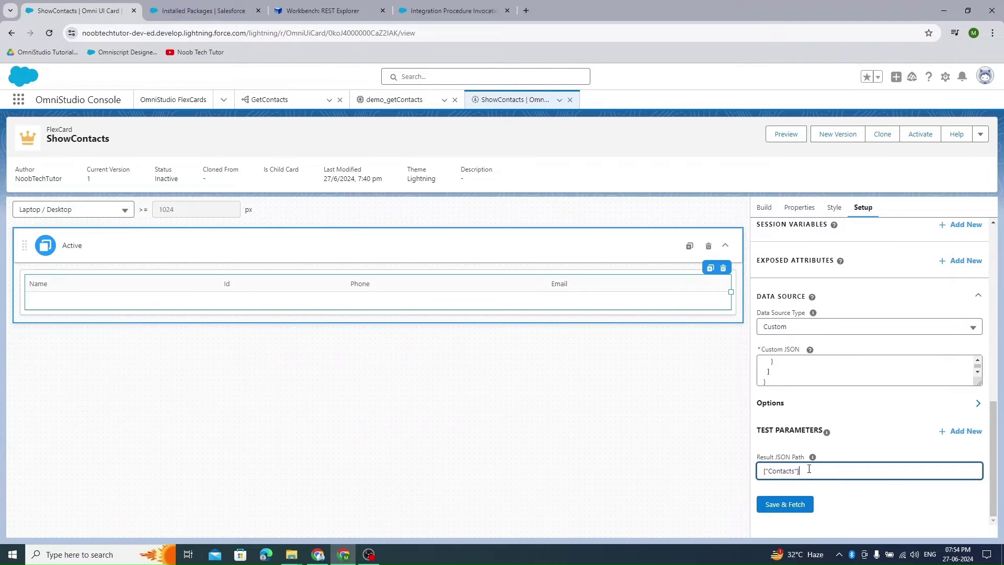
click(789, 505)
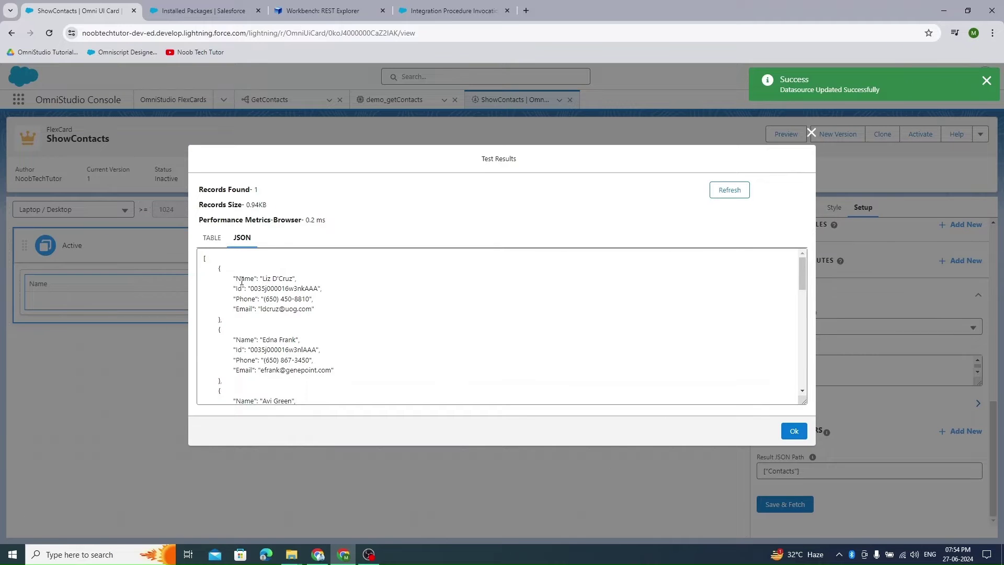
scroll(233, 272, down, 5)
scroll(257, 291, up, 5)
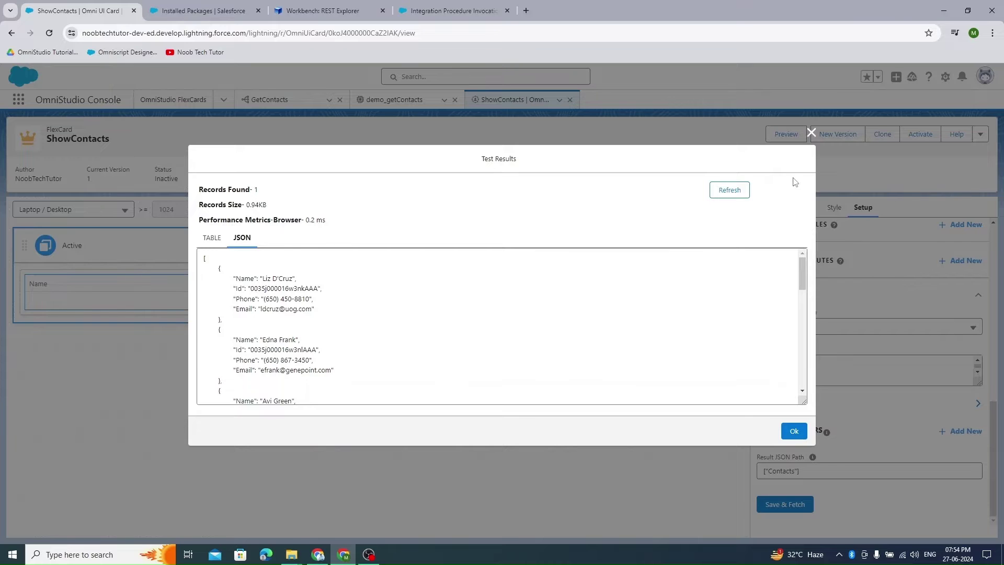
click(811, 133)
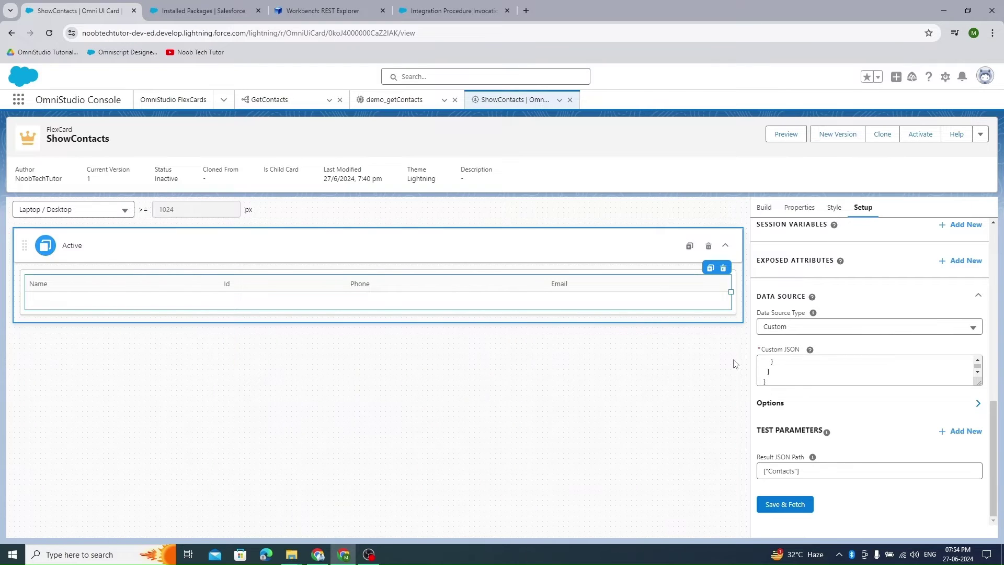
- Preview the ShowContacts card, return to its design view, and change the data source type to Integration Procedures
click(785, 139)
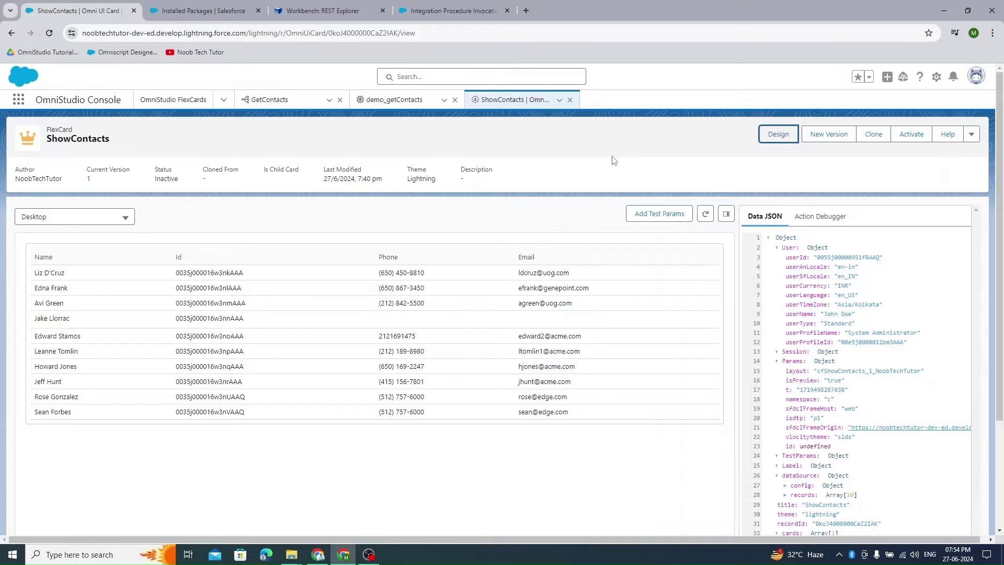
click(778, 135)
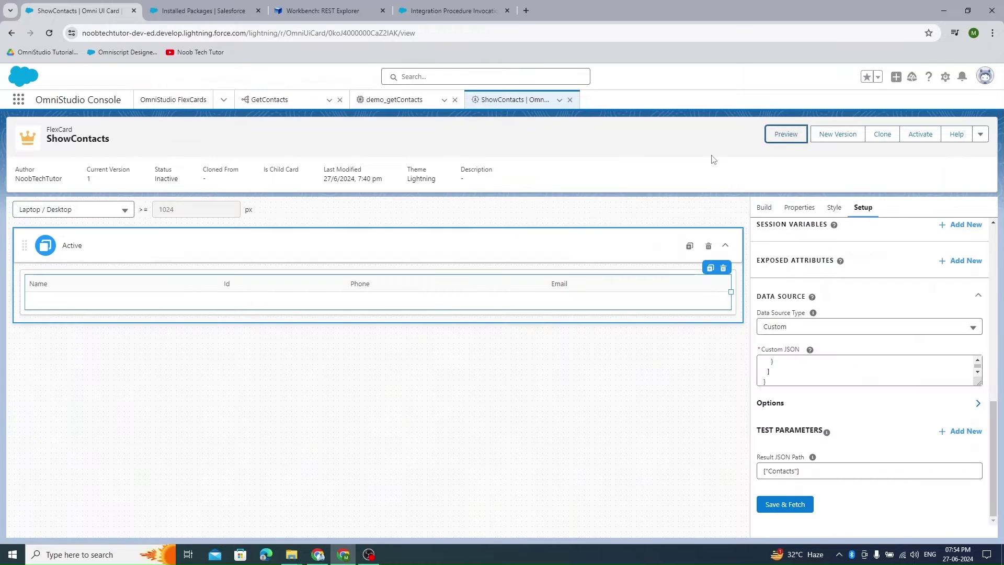
scroll(874, 336, up, 1)
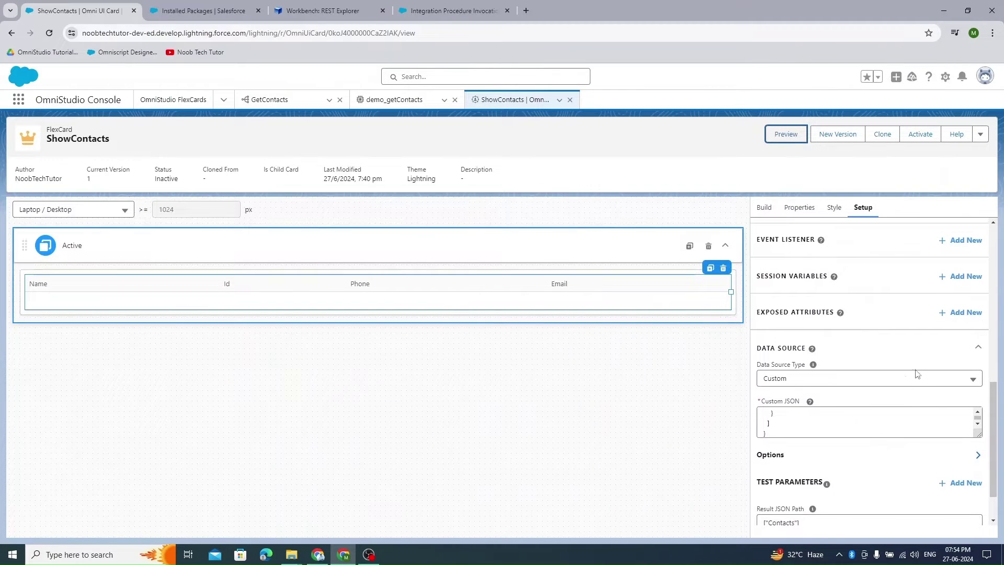
scroll(918, 371, down, 1)
click(858, 328)
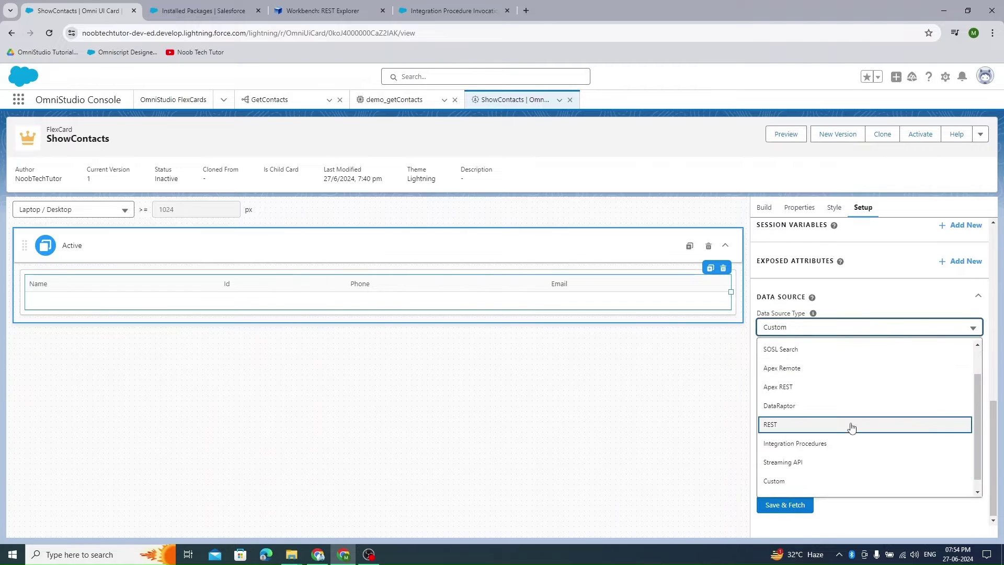
click(844, 448)
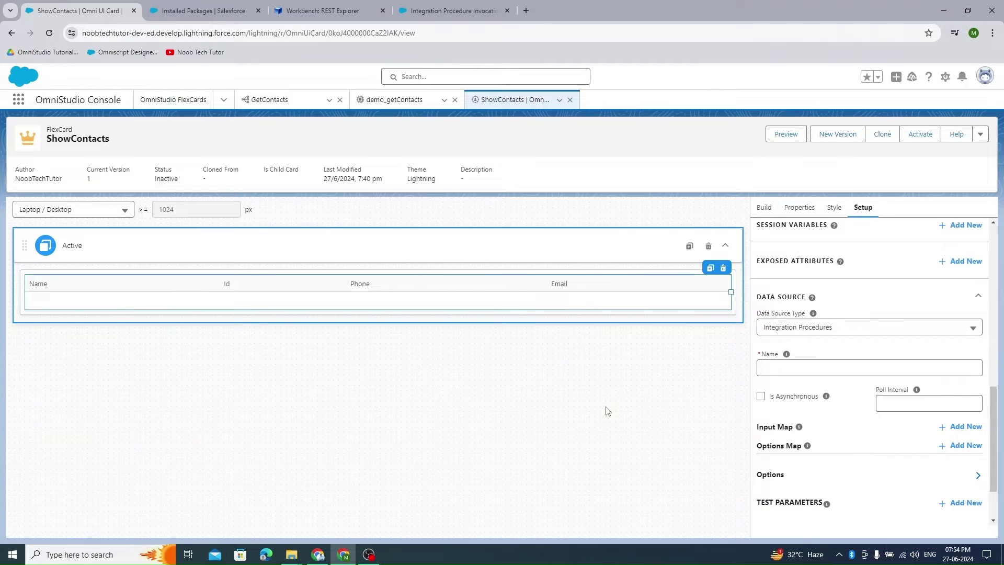
- Open the demo_getContacts integration procedure and check the DataRaptor interface used by its GetContacts_DREA element
click(387, 100)
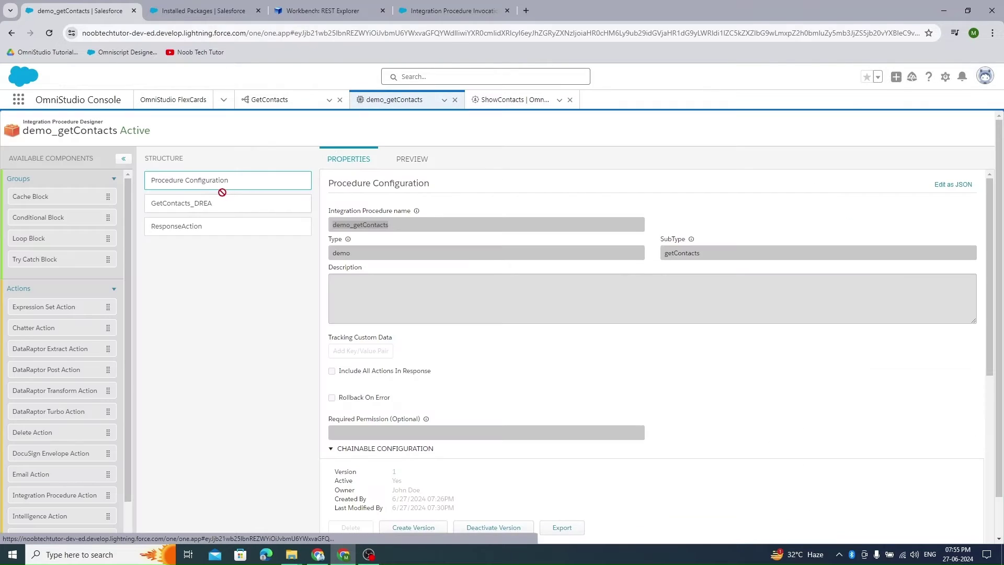
mouse_move(252, 208)
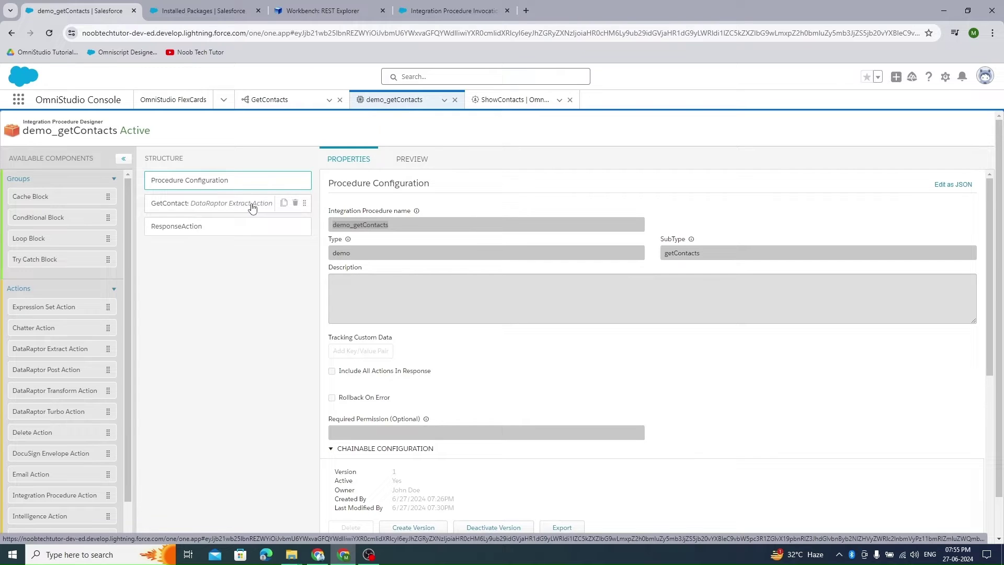
click(212, 208)
drag(371, 253, 331, 255)
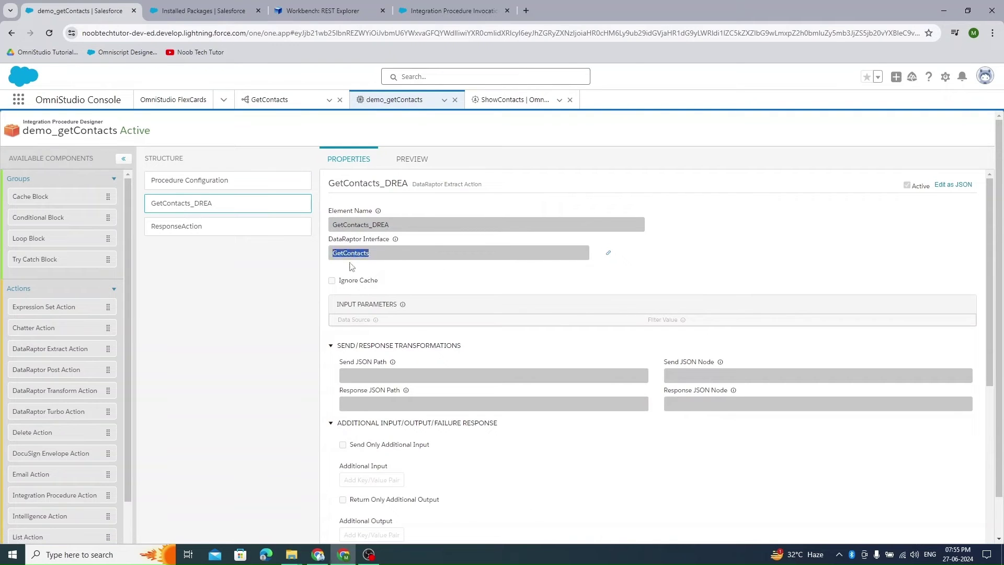
key(ctrl+f)
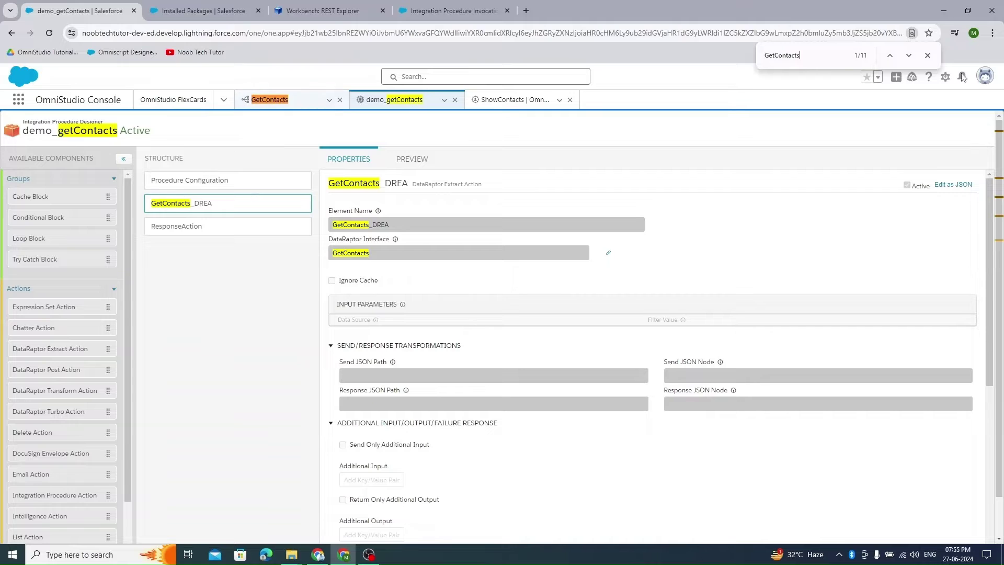
click(927, 54)
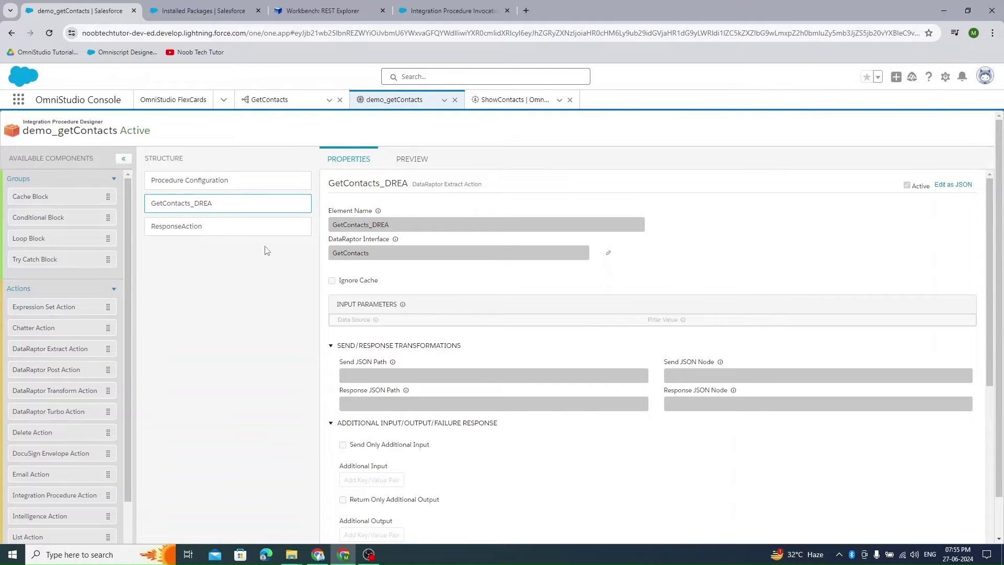
- Execute the demo_getContacts integration procedure in its preview and review the whole contacts response
click(408, 164)
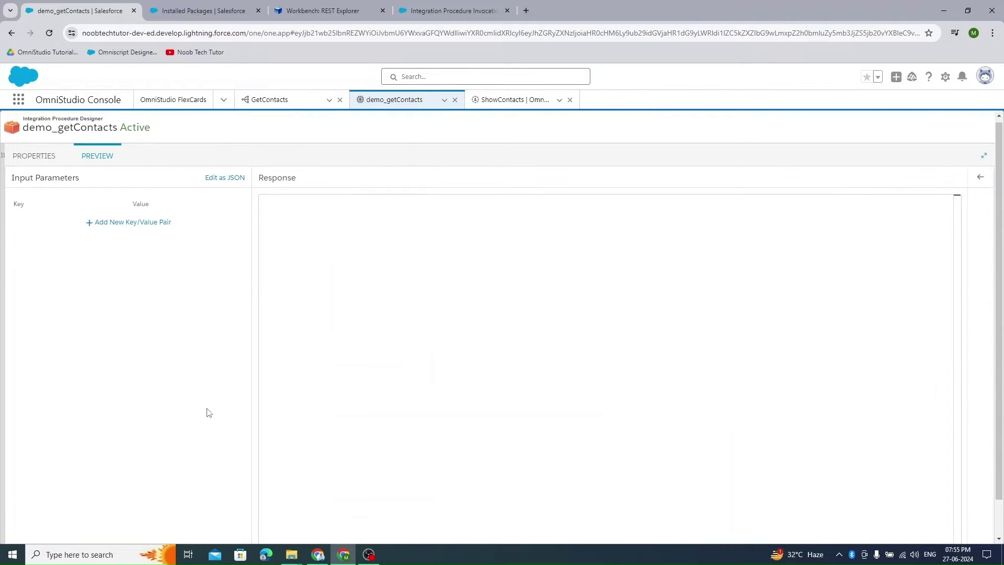
scroll(208, 410, down, 1)
click(224, 518)
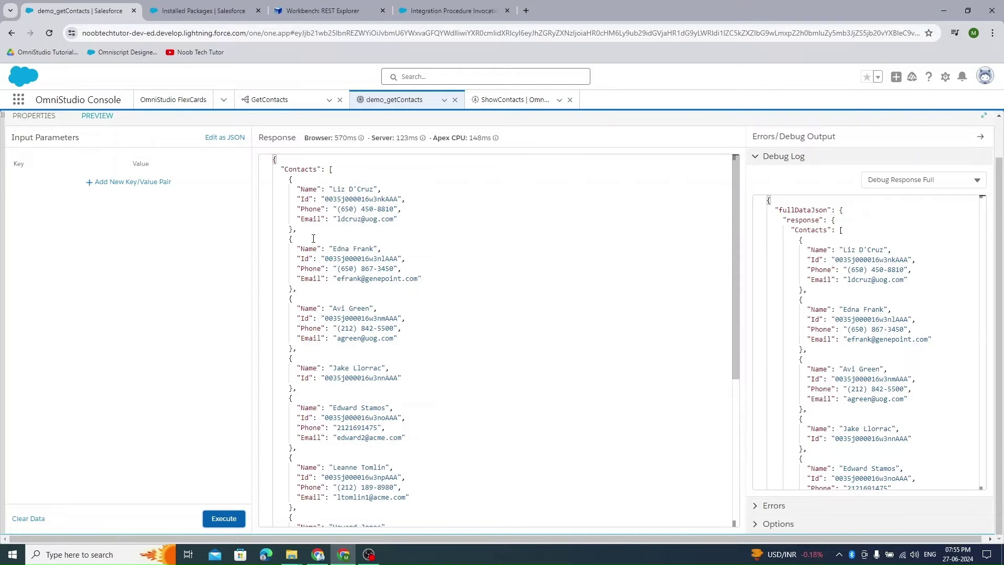
scroll(427, 355, down, 5)
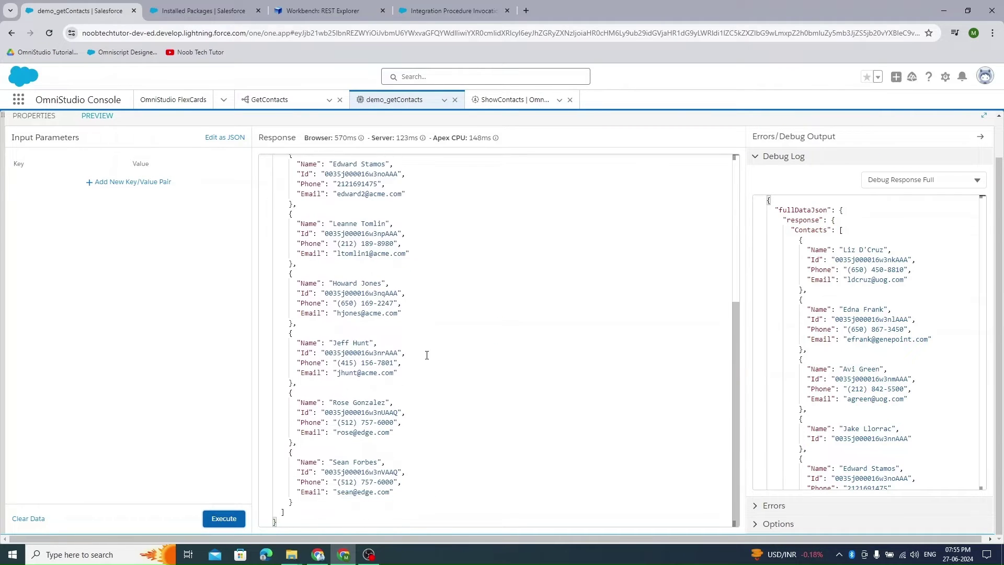
scroll(427, 355, up, 5)
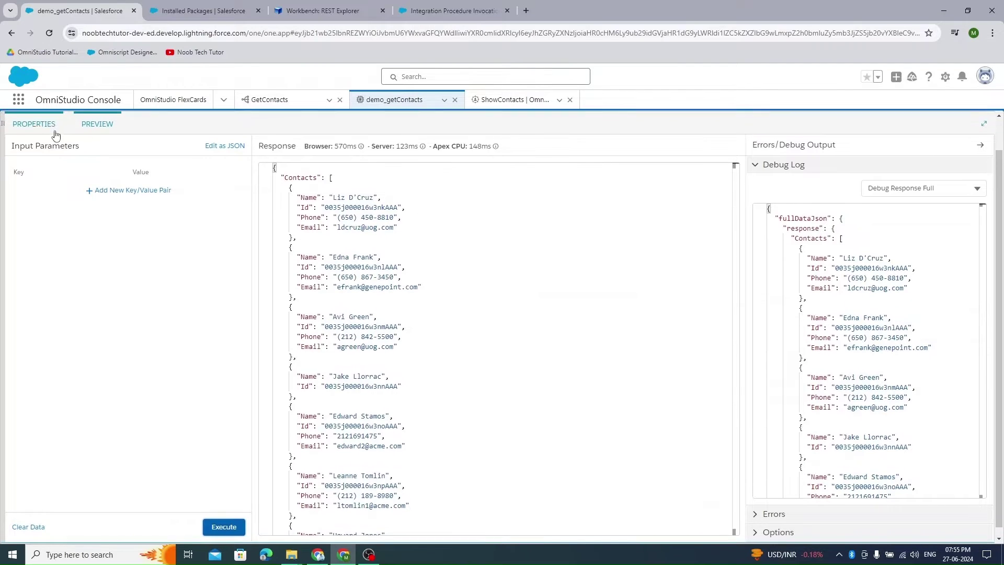
- Copy the integration procedure name demo_getContacts from its Procedure Configuration properties
click(36, 118)
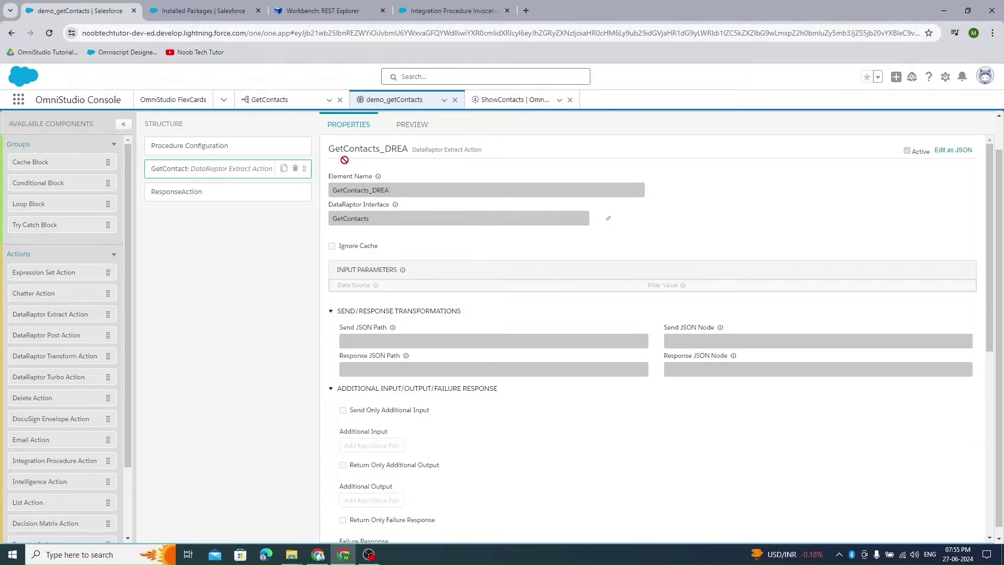
click(212, 157)
double_click(352, 190)
key(ctrl+c)
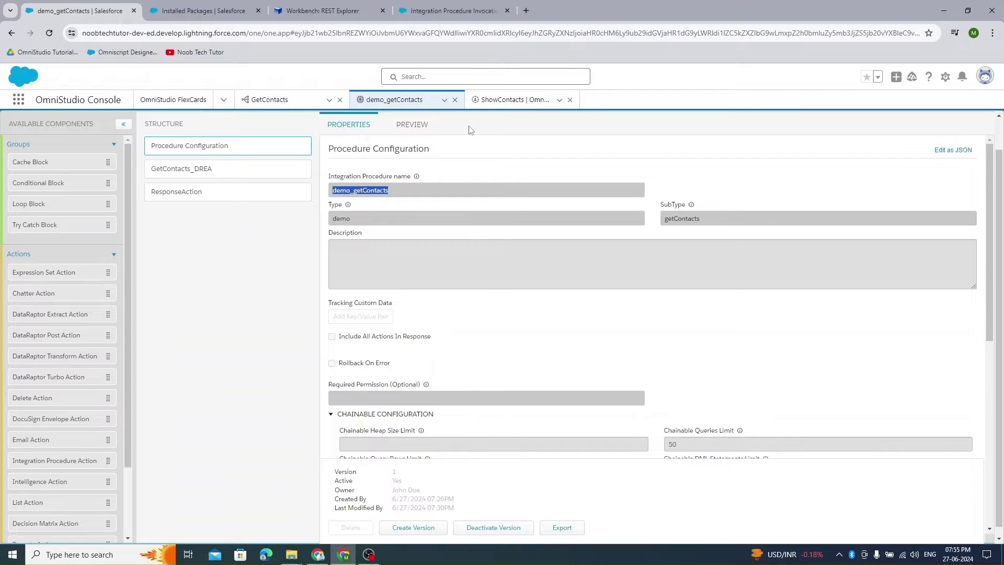
- Return to the ShowContacts card and set its integration procedure data source name to demo_getContacts
click(510, 100)
click(806, 369)
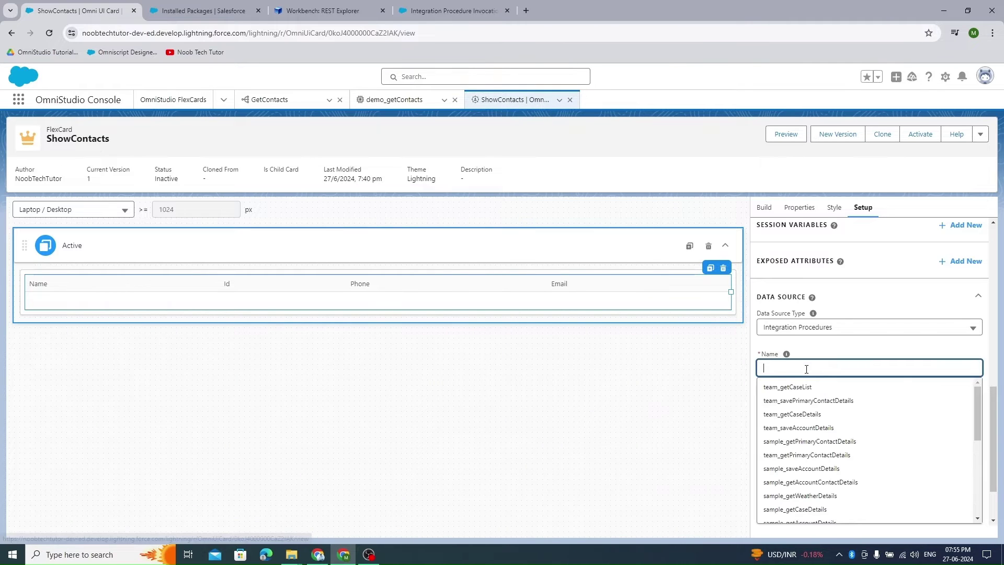
key(ctrl+v)
click(801, 391)
click(623, 393)
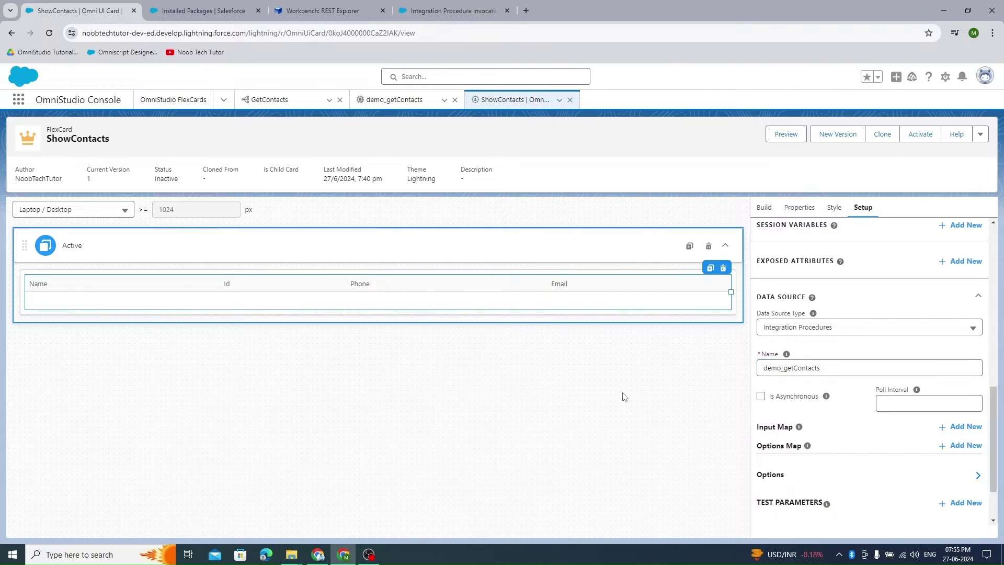
- Clear the result JSON path, save and fetch the demo_getContacts response, and close the test results
scroll(791, 432, down, 2)
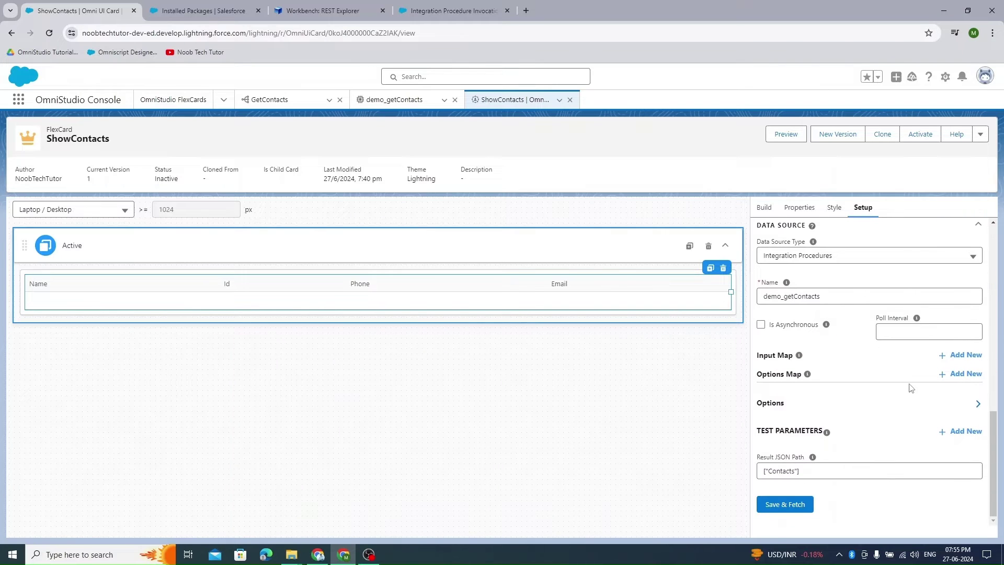
click(824, 471)
key(ctrl+a)
key(BackSpace)
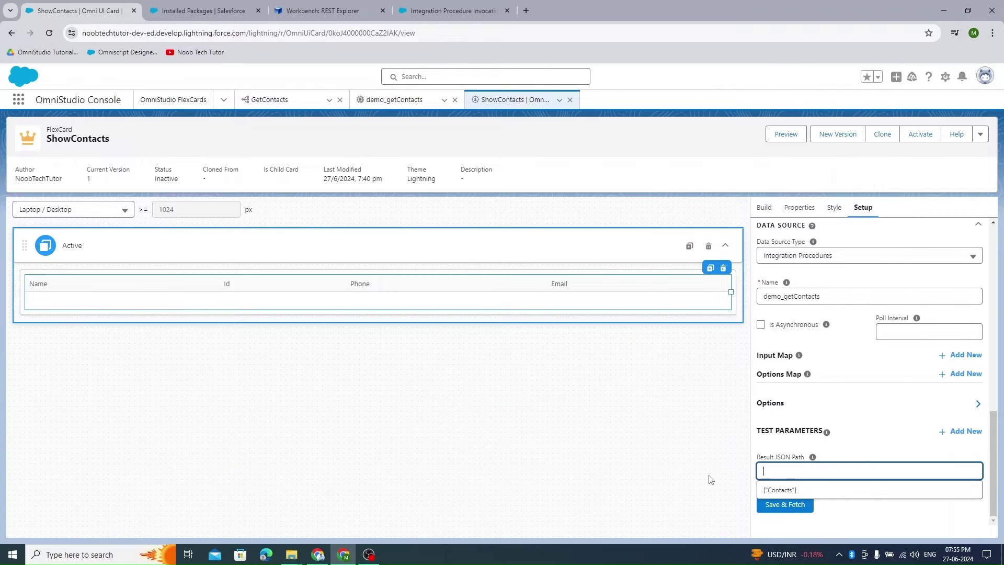
click(697, 465)
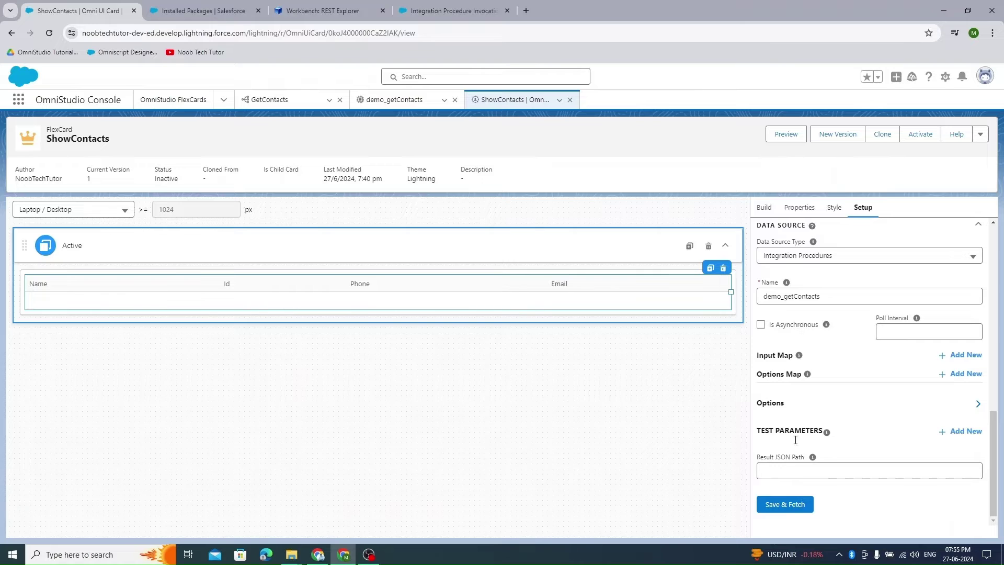
click(786, 504)
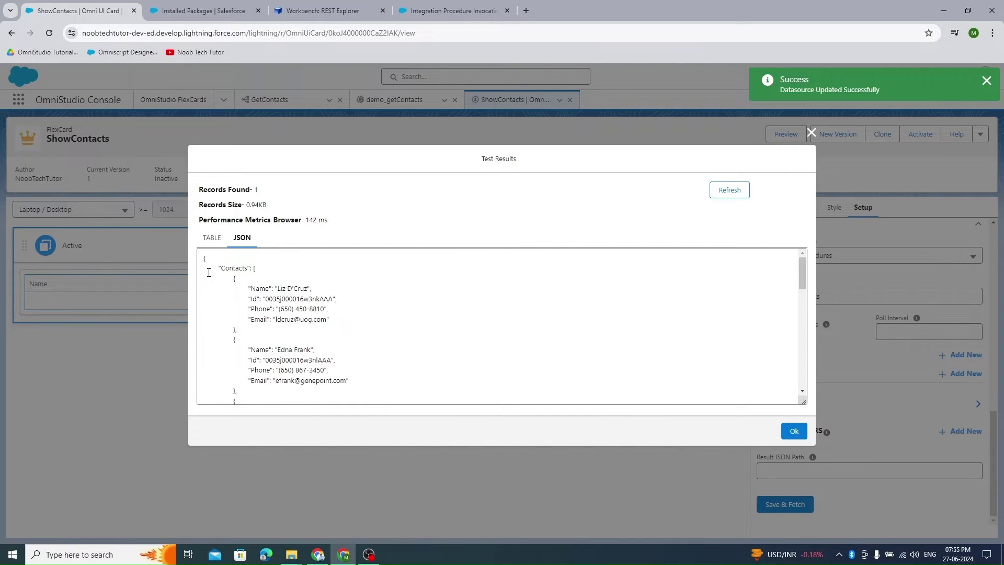
double_click(229, 269)
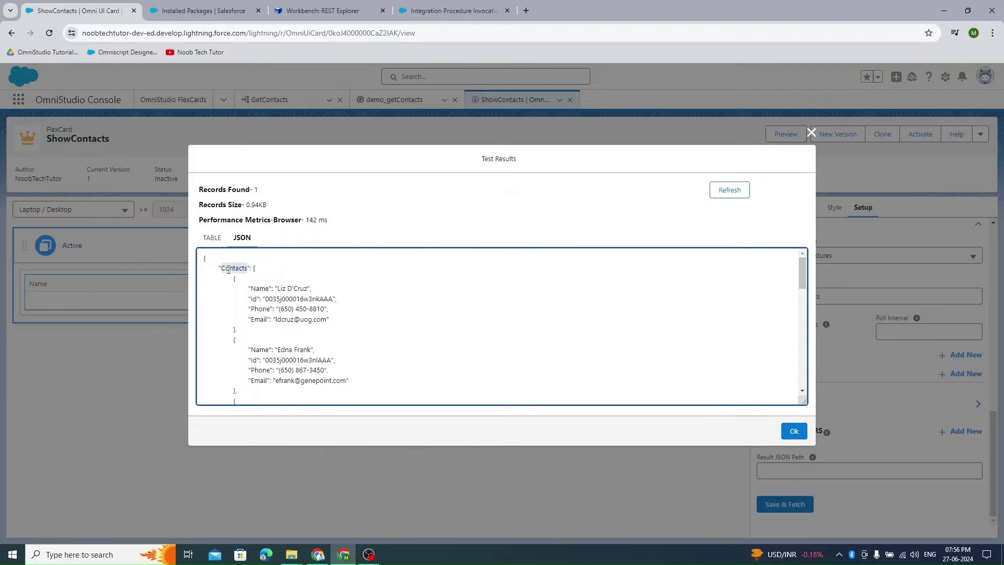
click(793, 431)
- Set the result JSON path to ["Contacts"] for the demo_getContacts data source, and save and fetch the data
click(851, 472)
click(818, 491)
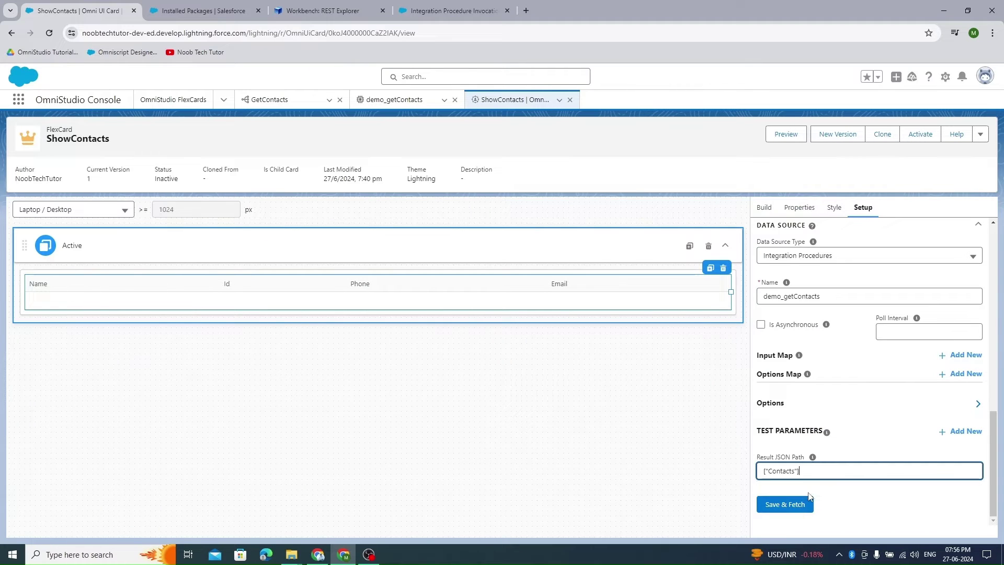
click(776, 506)
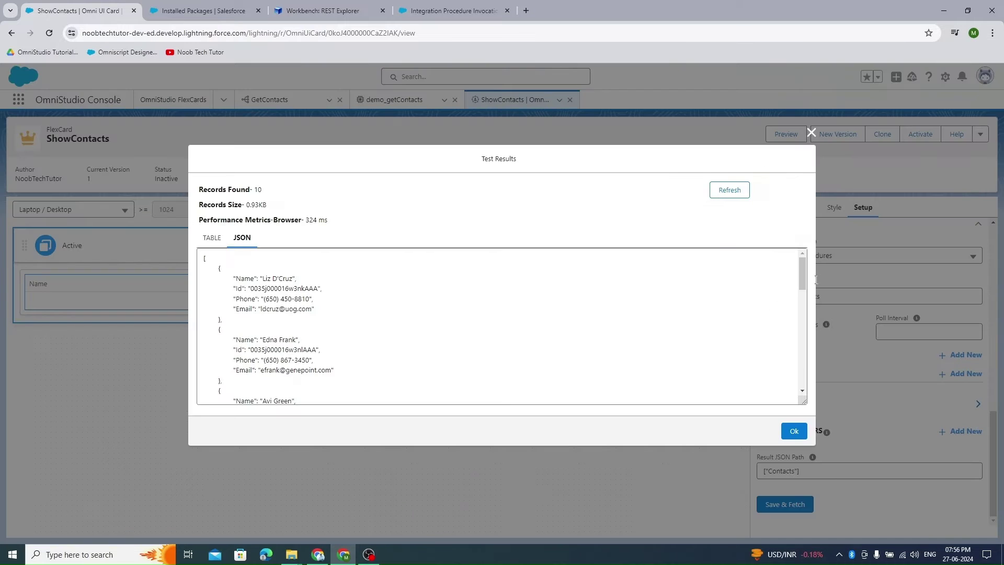
- Close the test results, preview the ShowContacts card with the integration procedure data, and return to its design view
click(811, 132)
click(786, 135)
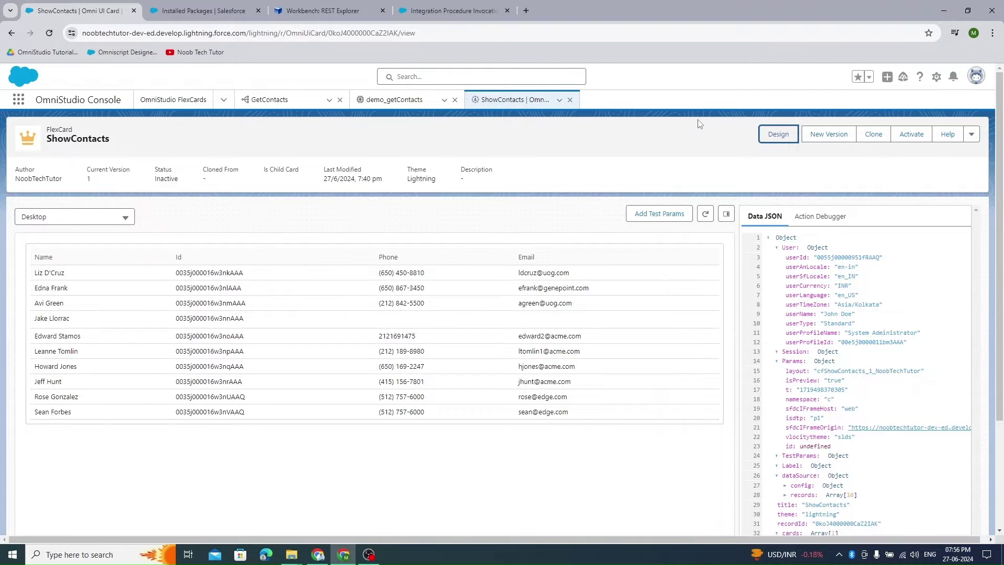
click(774, 139)
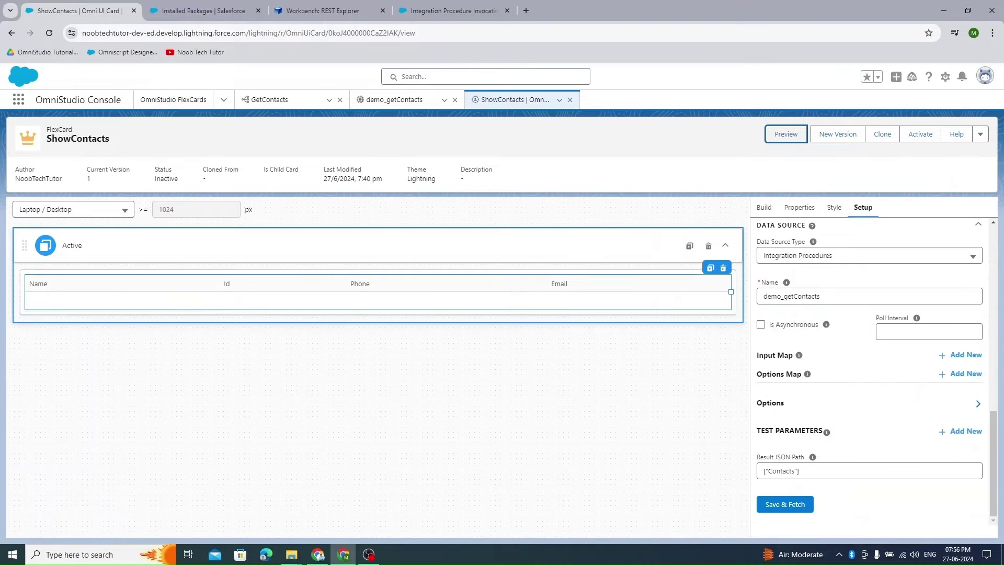
- Change the data source type to SOQL Query and enter the query "Select Id, Name, Email, Phone from Contact Limit 10"
key(alt+Tab)
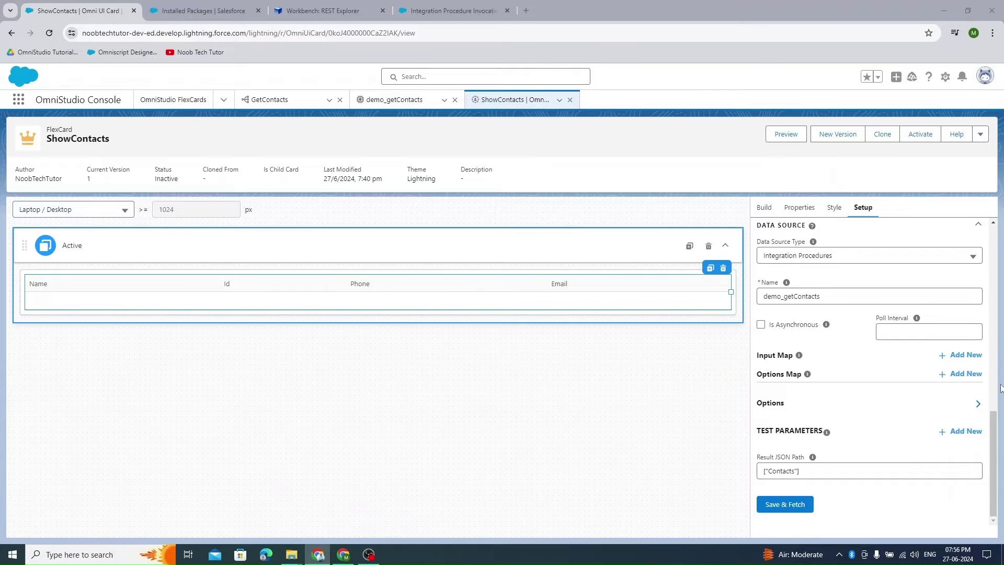
scroll(812, 260, up, 1)
mouse_move(812, 260)
click(832, 273)
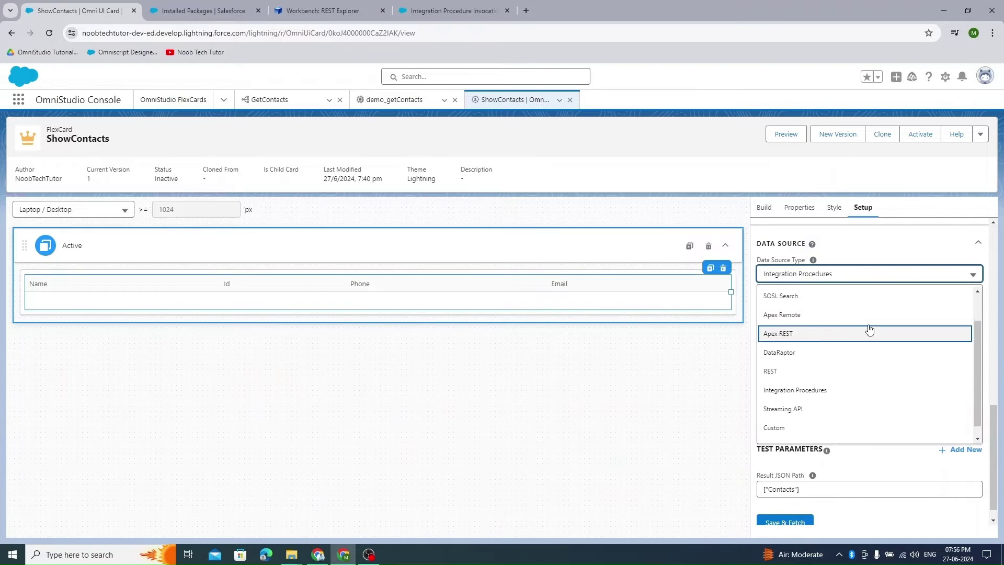
scroll(843, 314, up, 2)
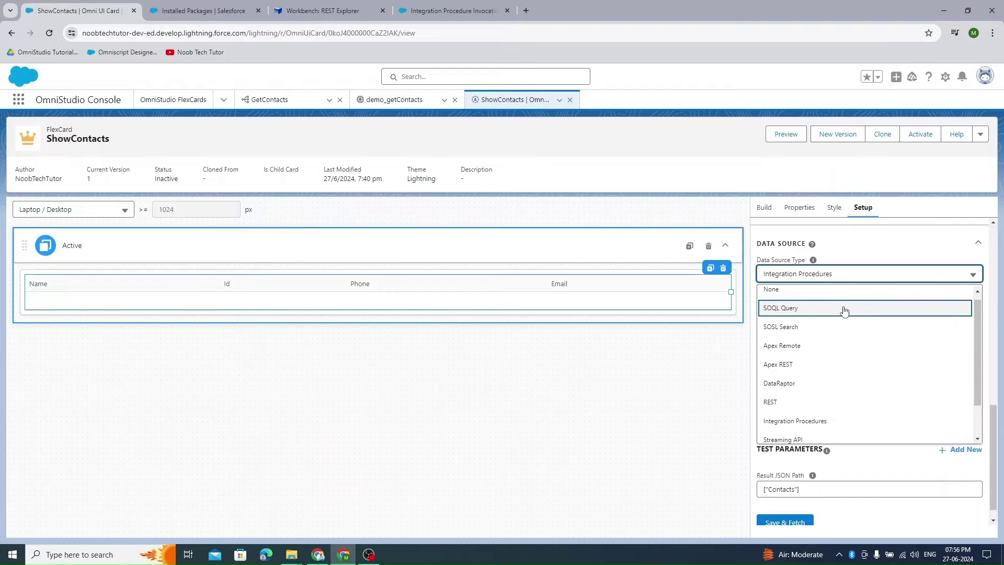
click(843, 318)
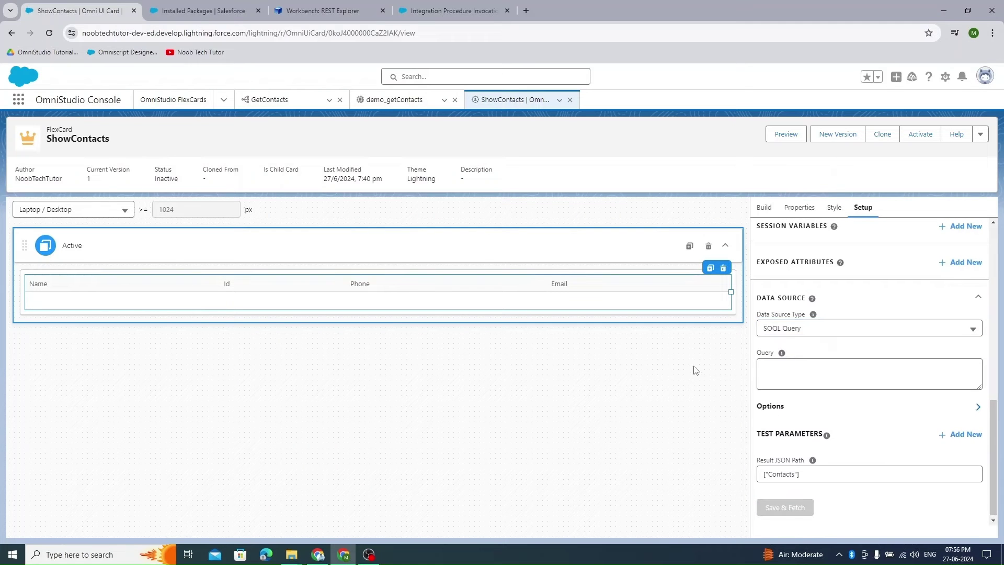
mouse_move(782, 352)
click(787, 374)
text(Select Id, Name, Email, Phone from Contact Limit 10)
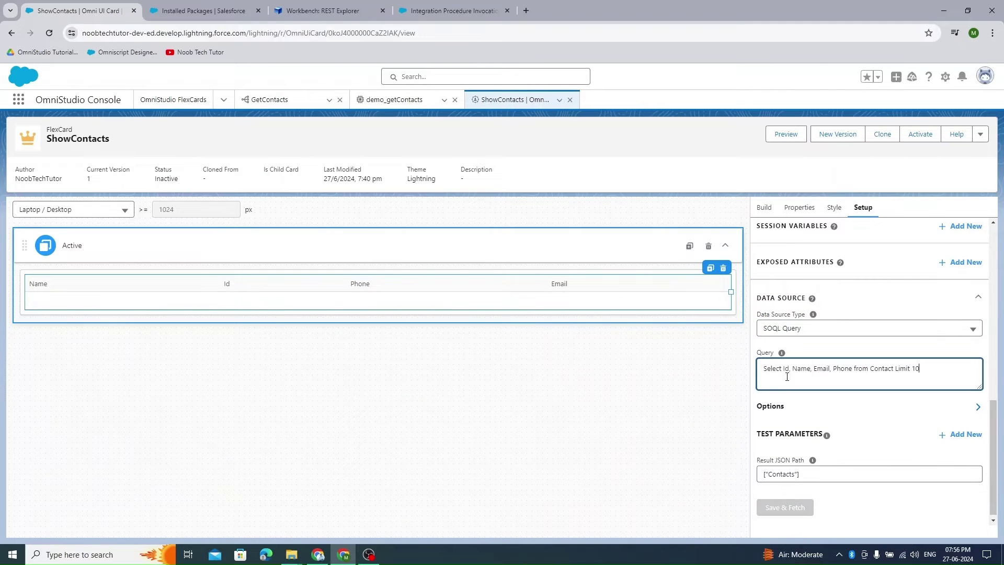
click(653, 383)
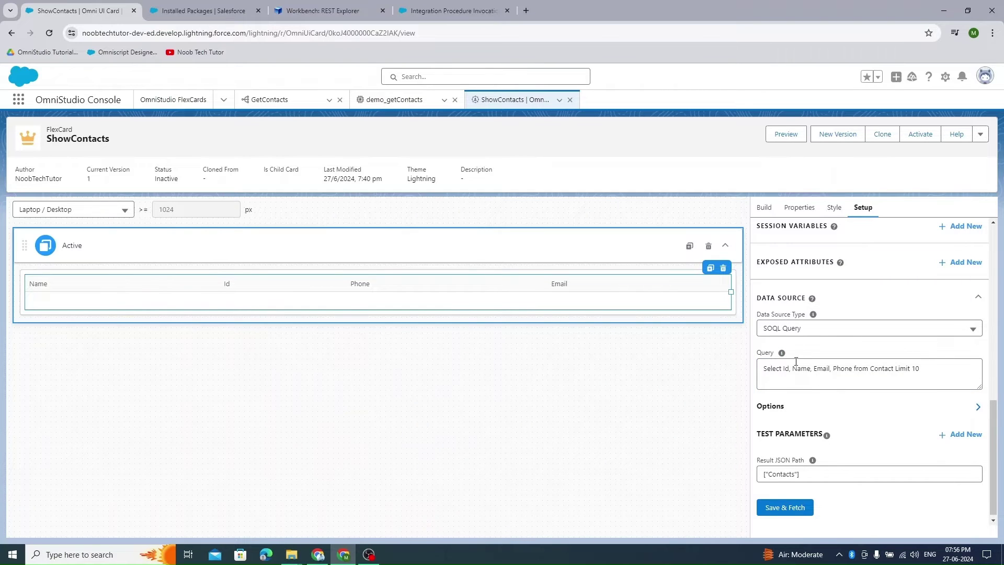
- Clear the result JSON path, and save and fetch the SOQL query data
click(784, 474)
key(BackSpace)
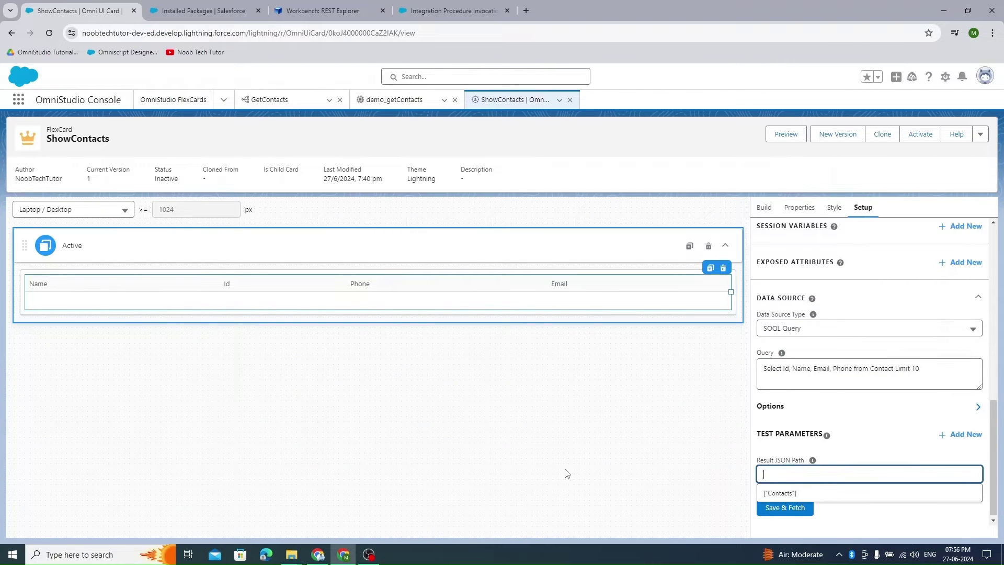
click(566, 473)
click(785, 507)
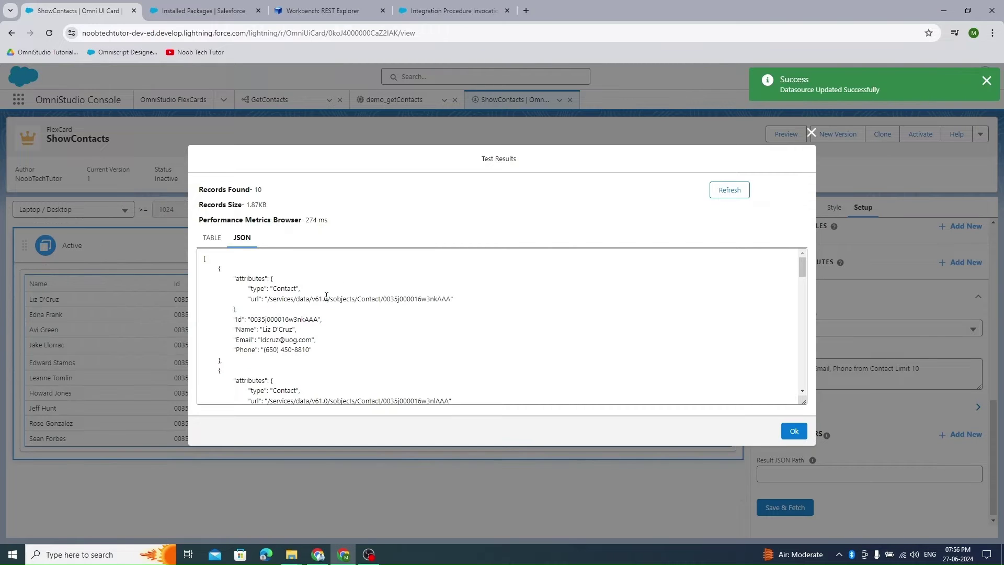
- Examine the attributes and contact fields in the fetched JSON, preview the card, and return to its design view
scroll(262, 293, down, 5)
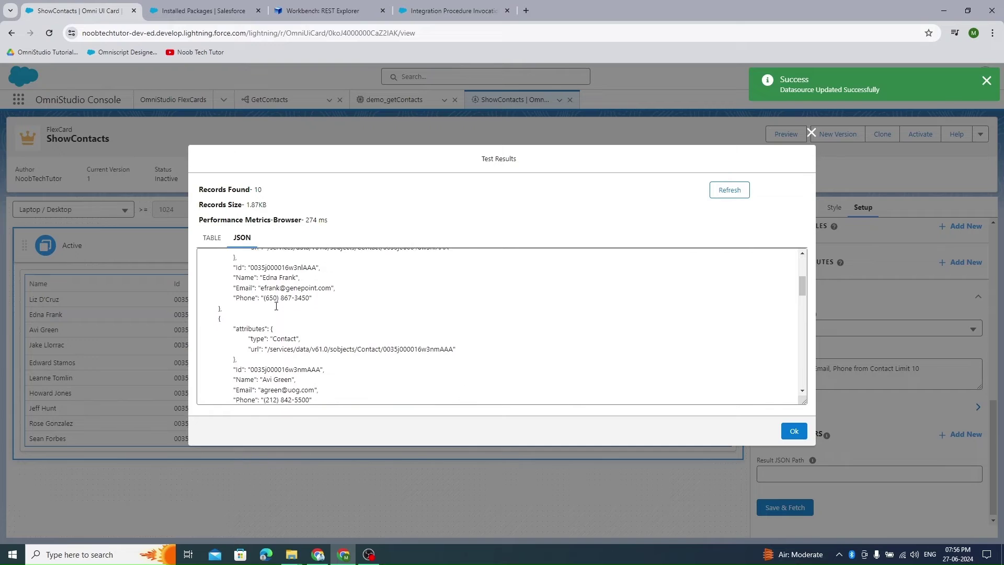
drag(231, 318, 456, 347)
scroll(437, 305, down, 5)
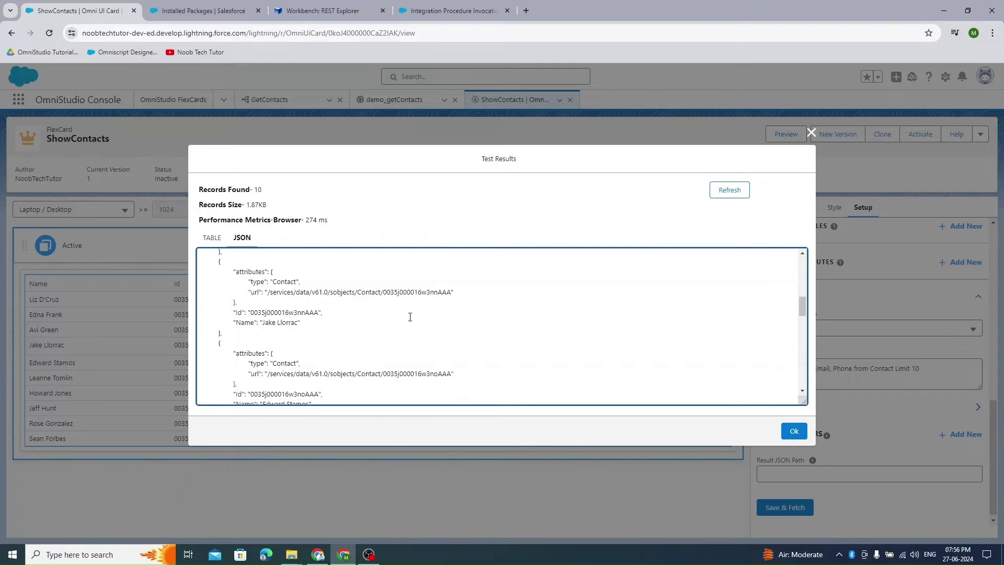
scroll(410, 317, down, 2)
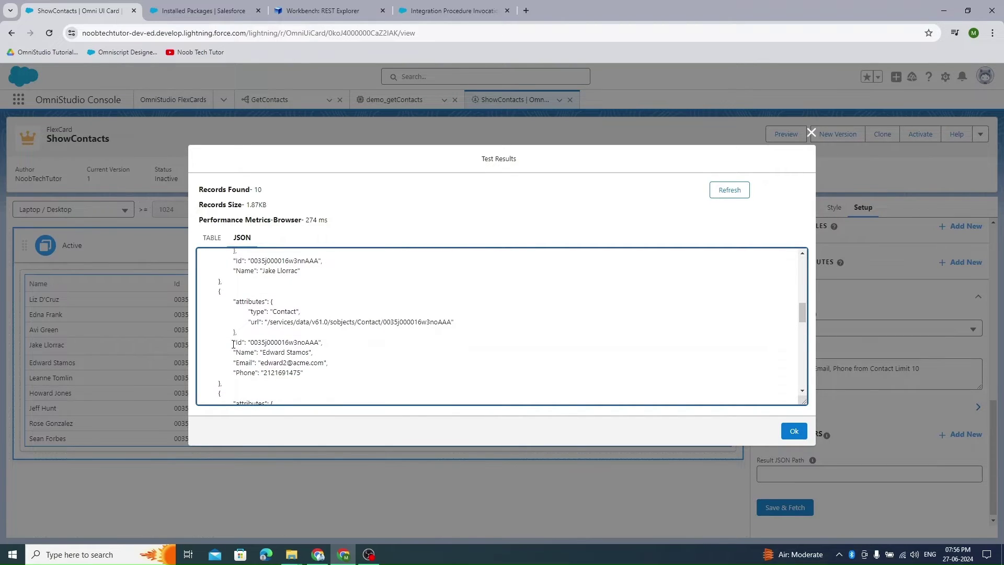
drag(234, 343, 321, 375)
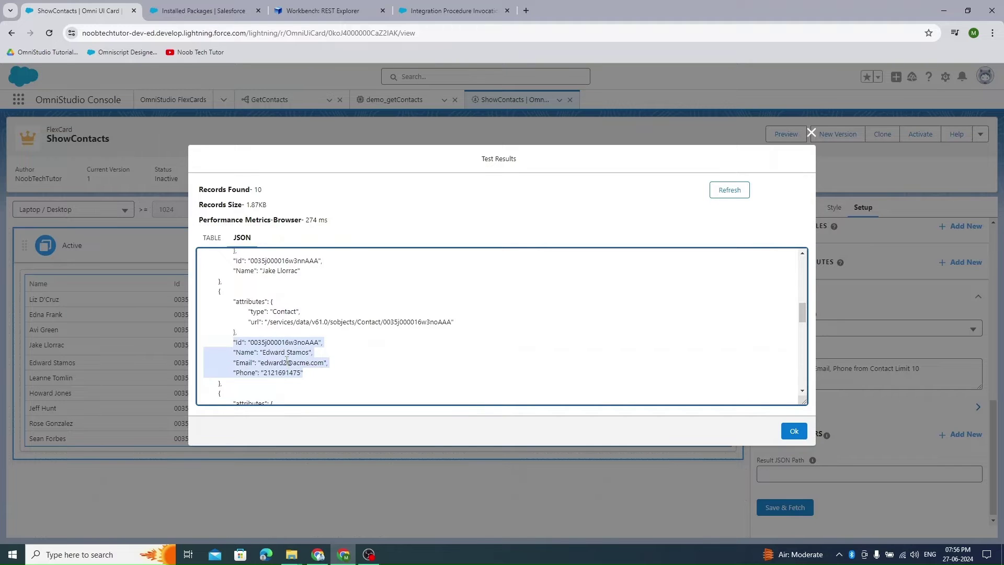
click(812, 134)
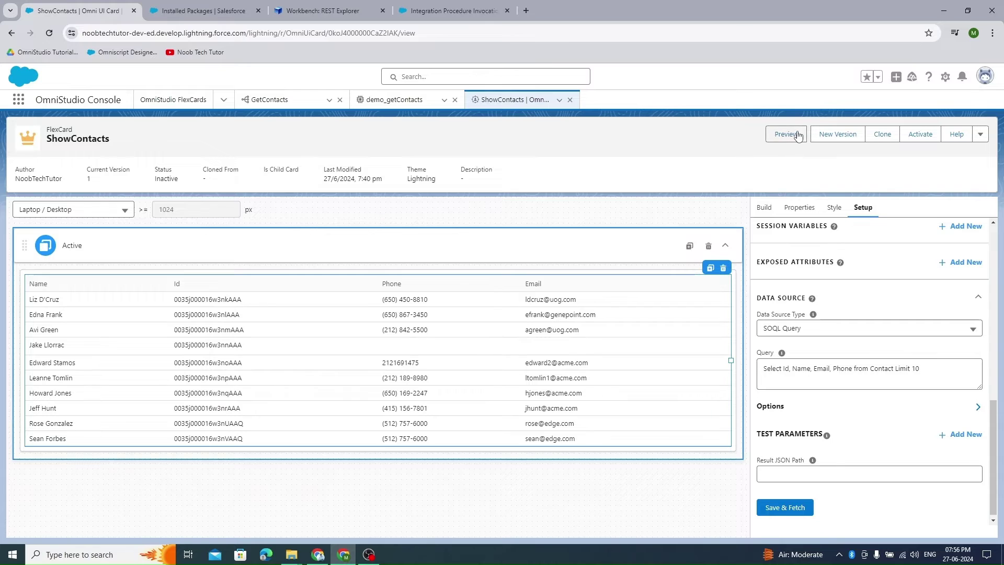
click(786, 144)
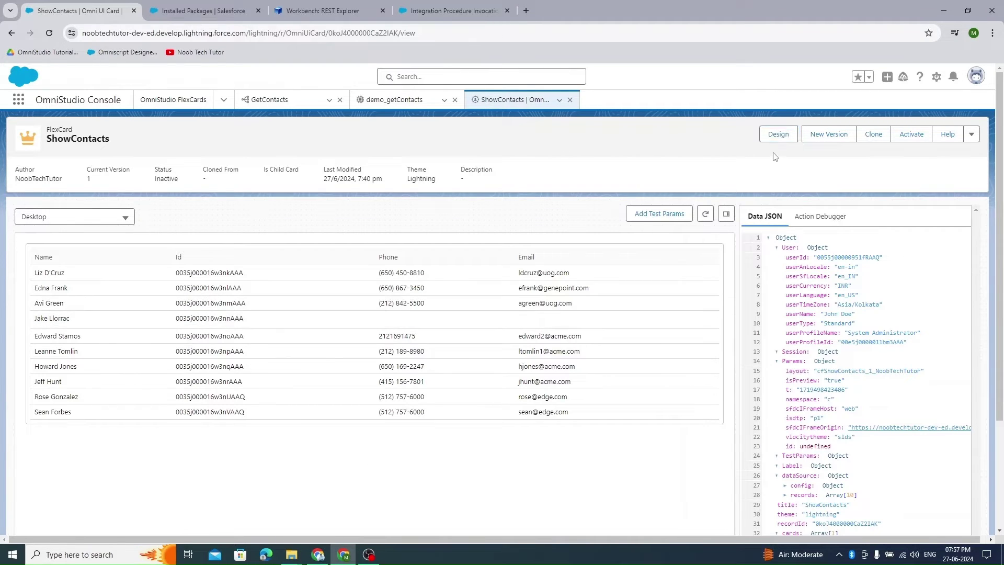
click(769, 137)
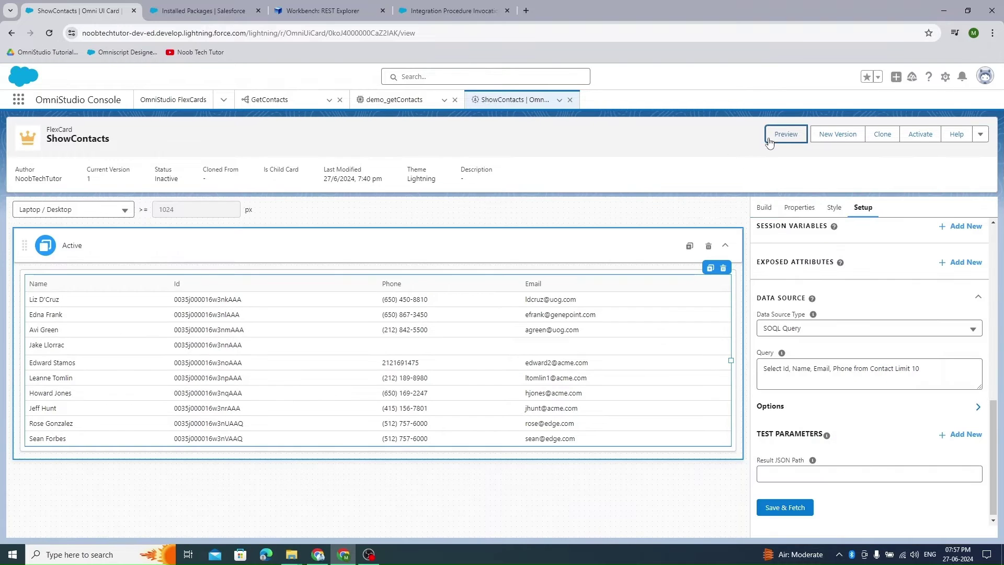
- Change the data source type to Apex REST and activate its empty endpoint field
click(869, 330)
click(842, 425)
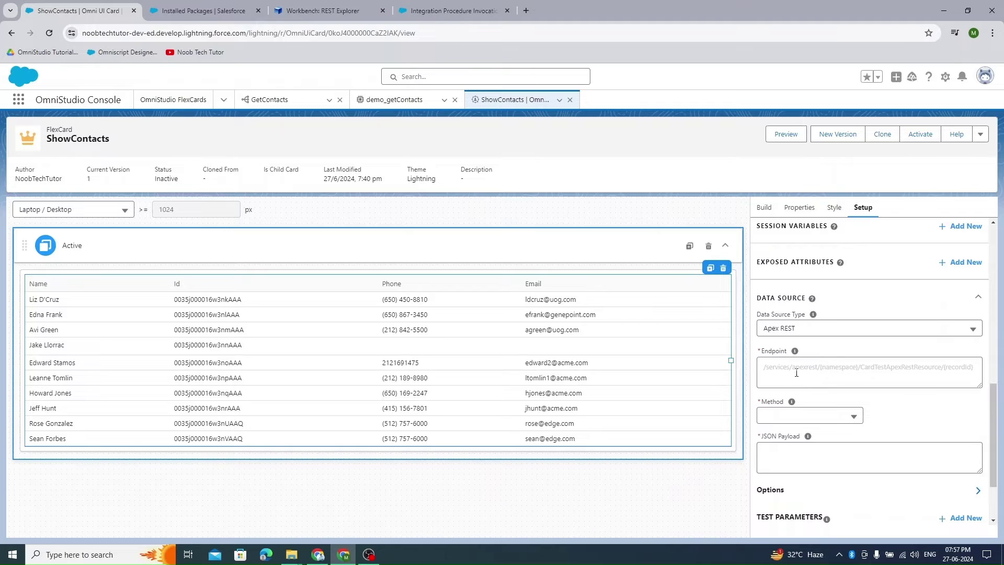
click(767, 370)
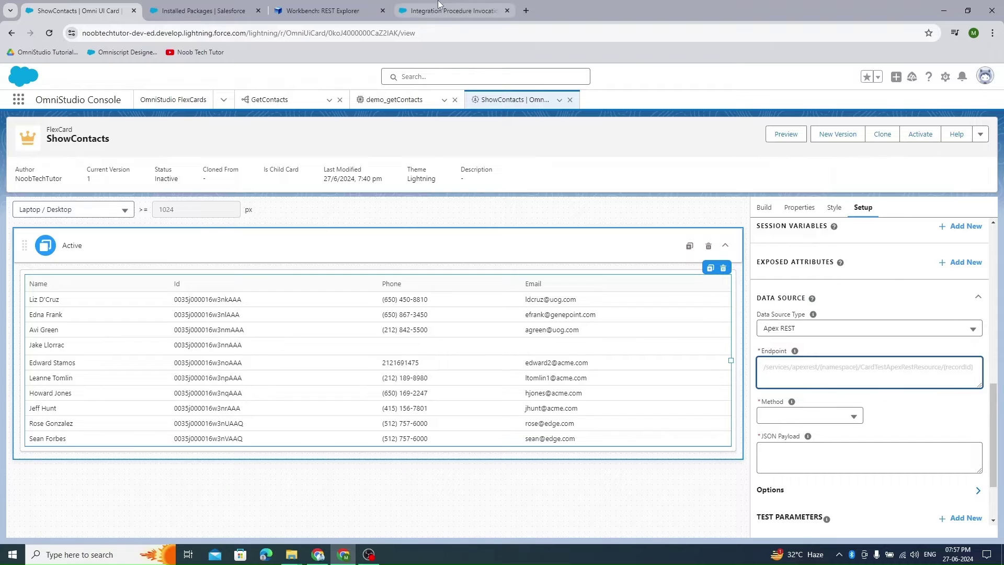
- Switch to the Salesforce Help article on Integration Procedure Invocation Using GET and examine the documented URL format
click(416, 14)
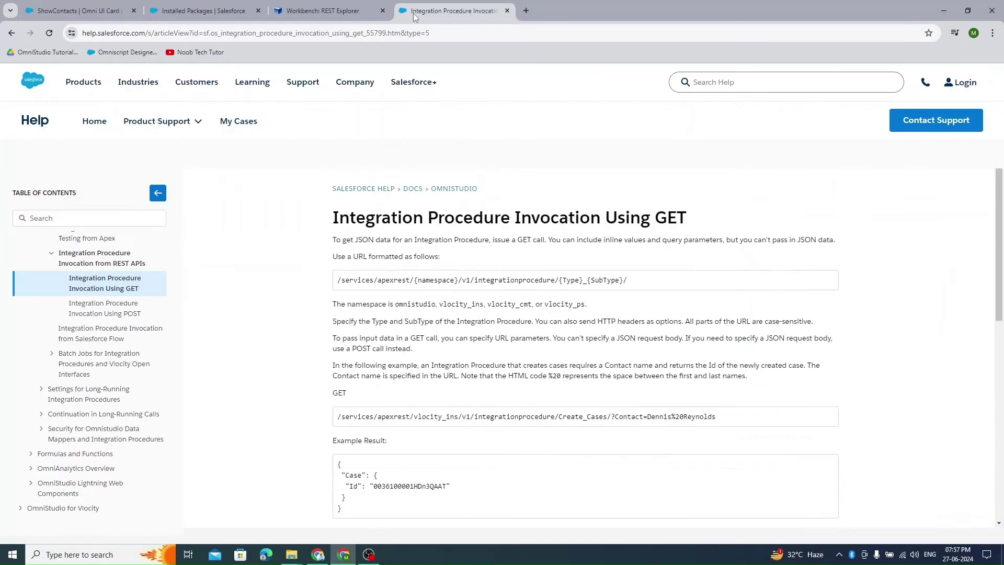
triple_click(331, 217)
click(731, 225)
drag(643, 285, 335, 283)
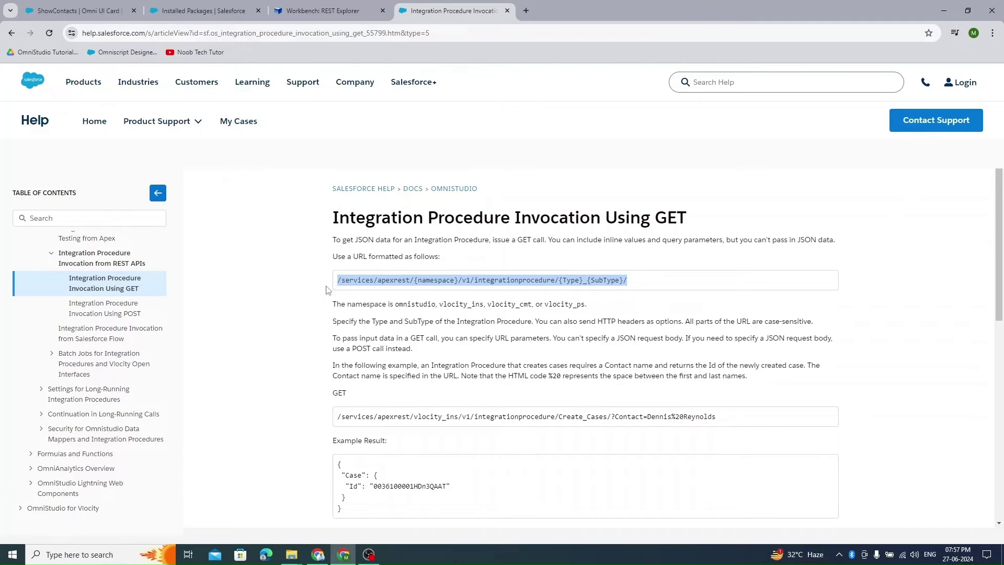
click(365, 298)
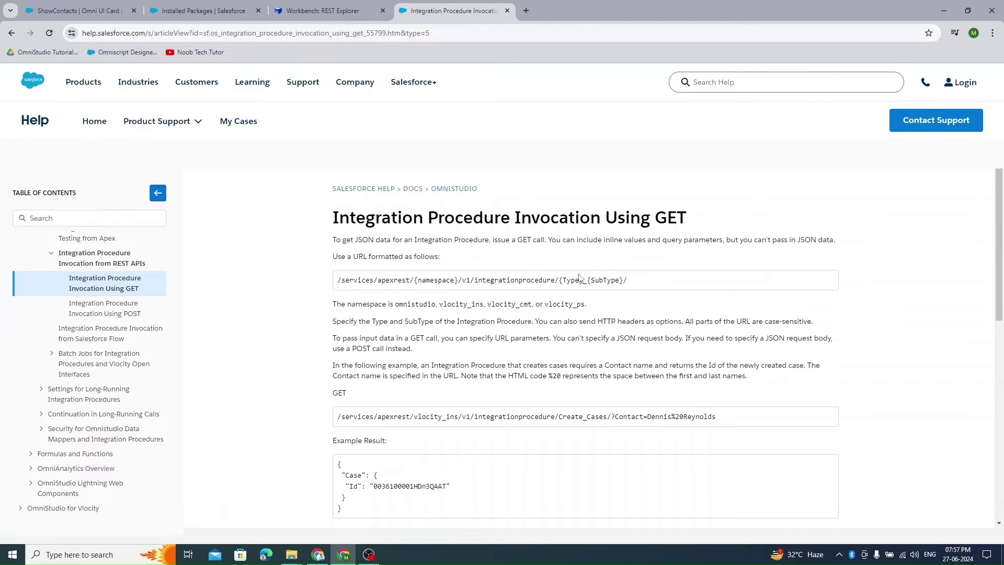
- Check the namespace part of the URL against the OmniStudio namespace prefix on the Installed Packages page
double_click(443, 283)
click(214, 13)
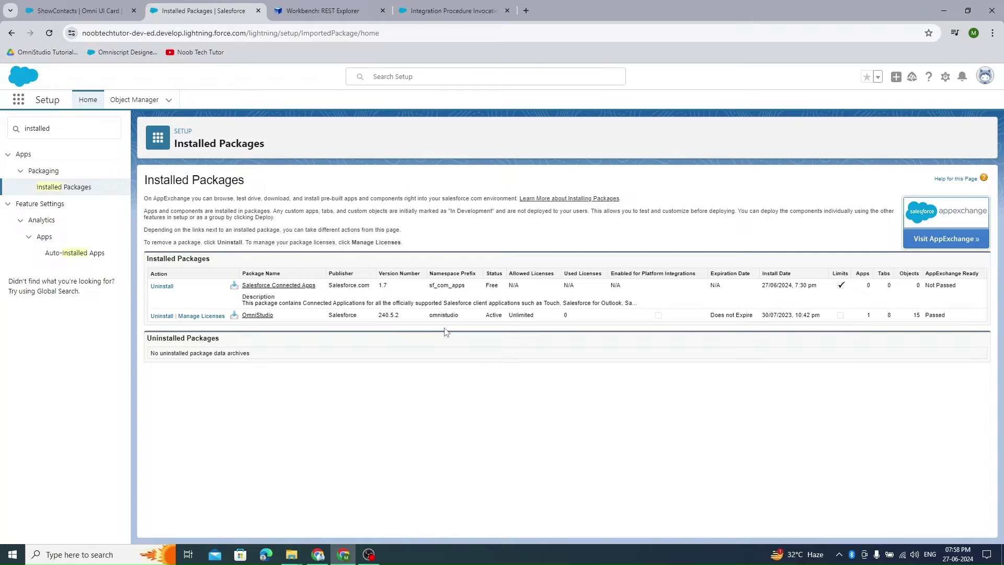
drag(467, 316, 432, 317)
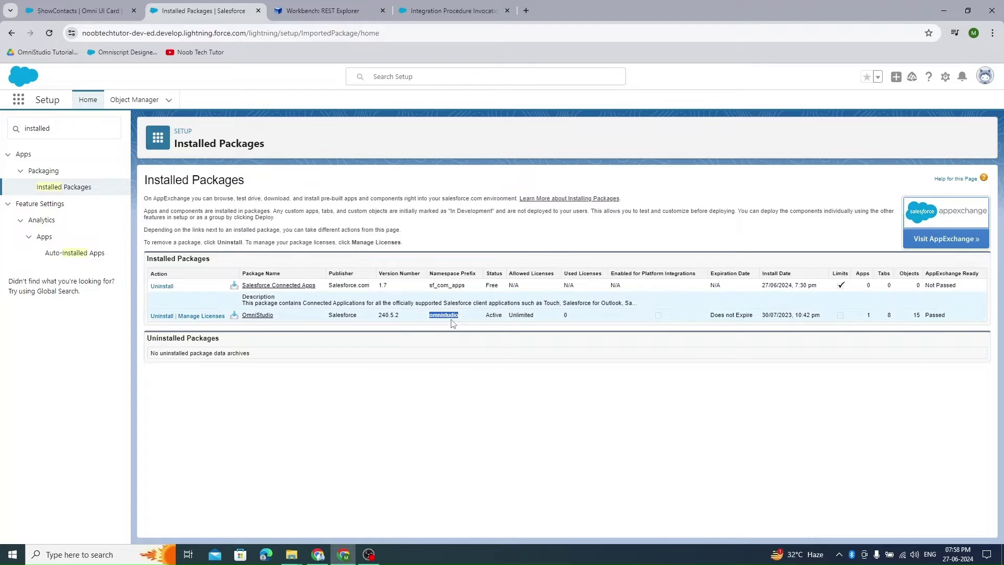
- Return to the help article and examine the {Type}_{SubType} part and the whole URL format
click(422, 4)
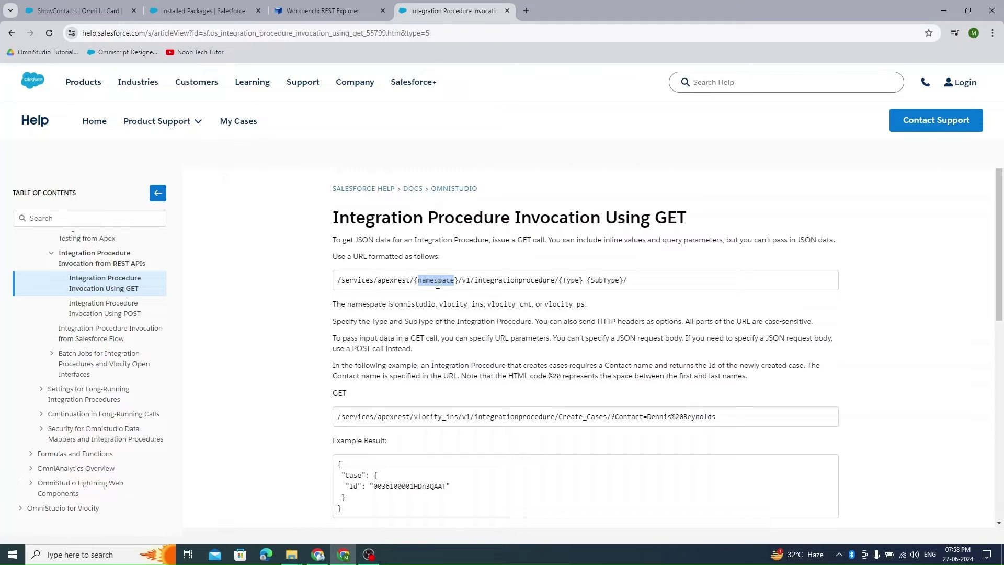
drag(559, 281, 616, 278)
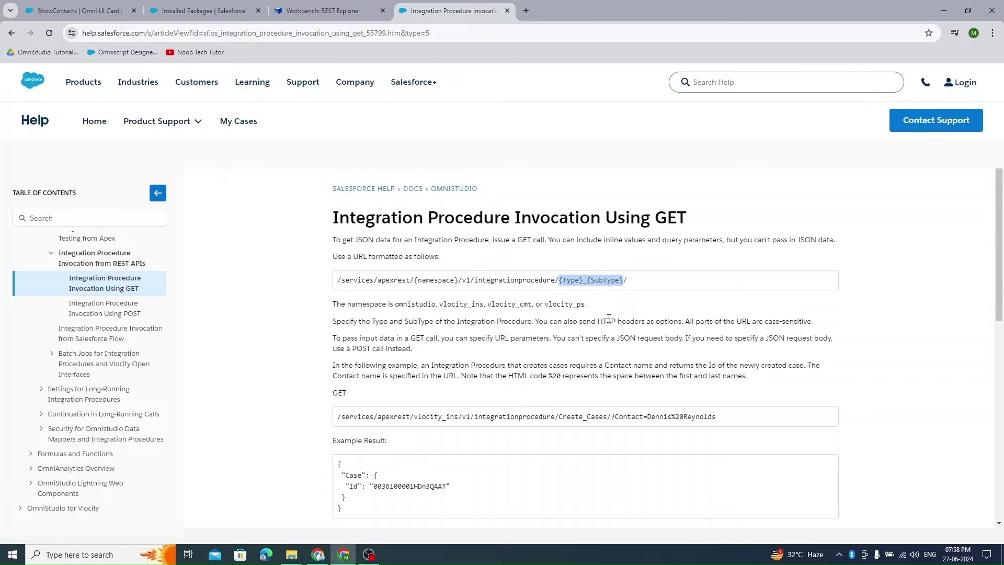
drag(644, 285, 324, 291)
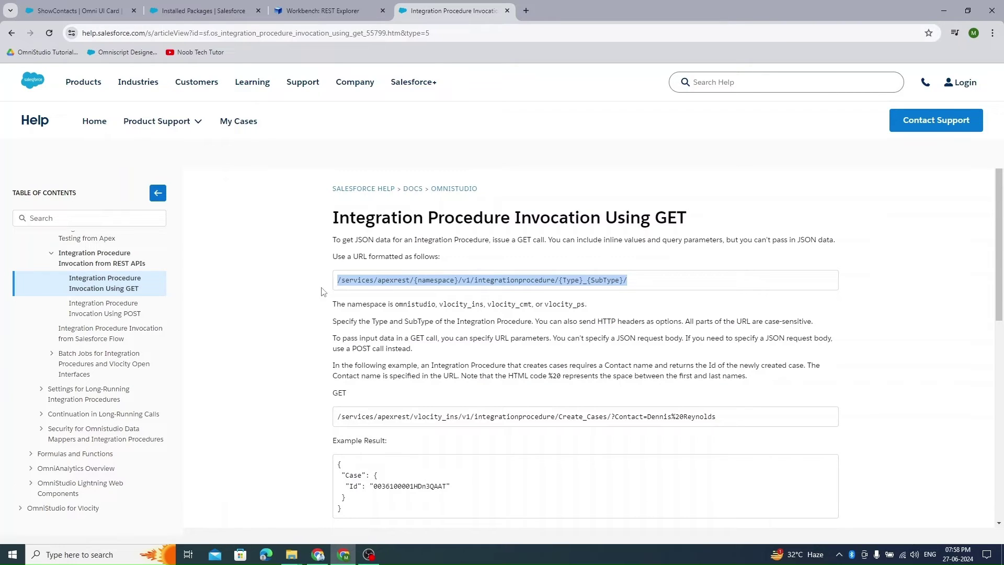
- Switch to Workbench REST Explorer, add a trailing slash after demo_getContacts in the integration procedure URI, and execute the GET request
click(315, 14)
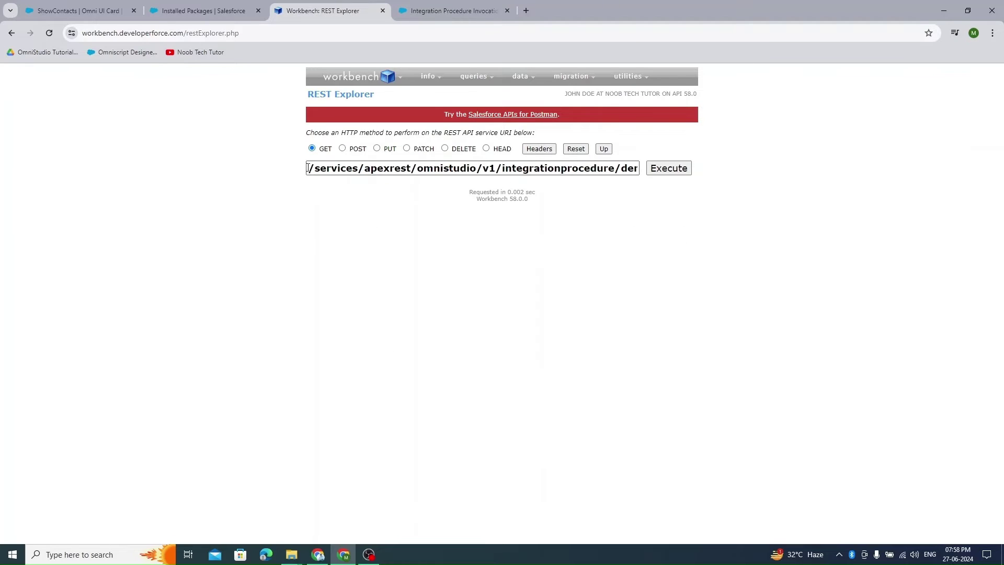
drag(308, 167, 317, 169)
double_click(436, 168)
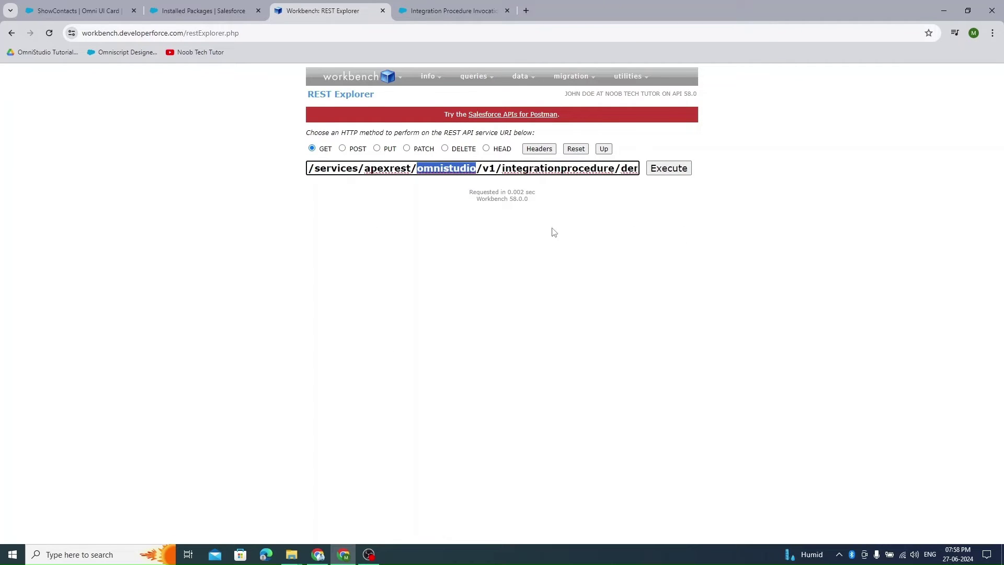
key(Right)
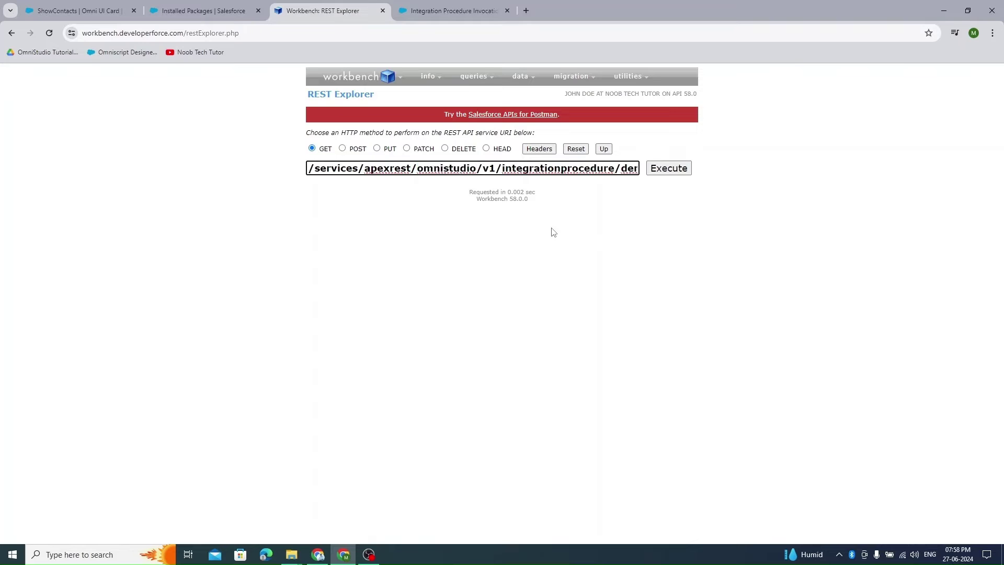
key(End)
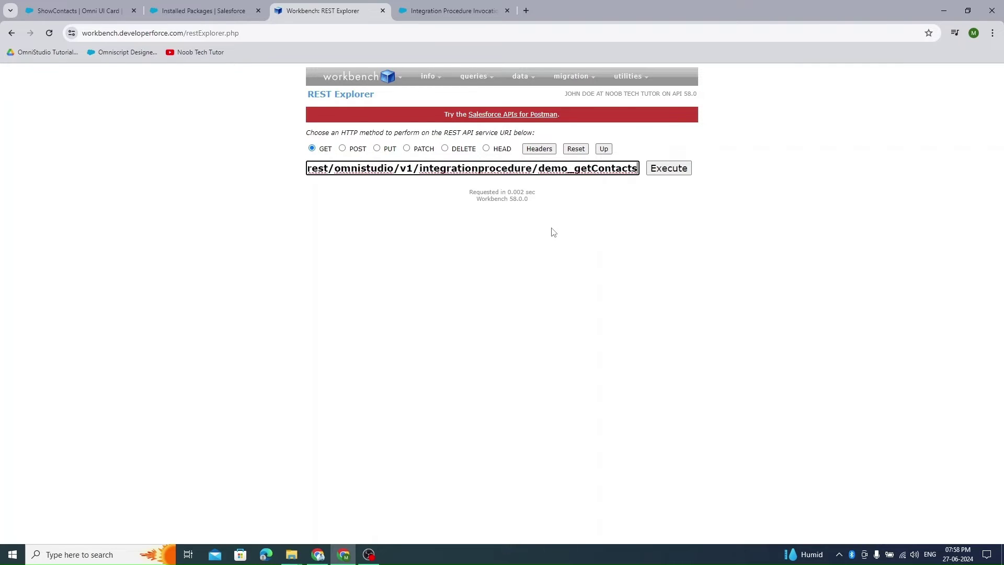
text(/)
key(ctrl+shift+Right)
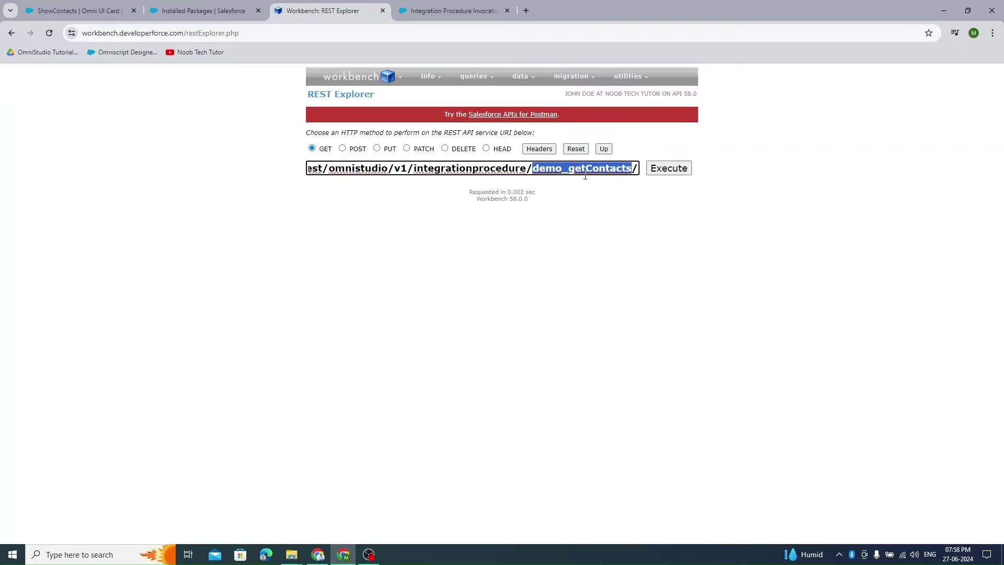
click(743, 168)
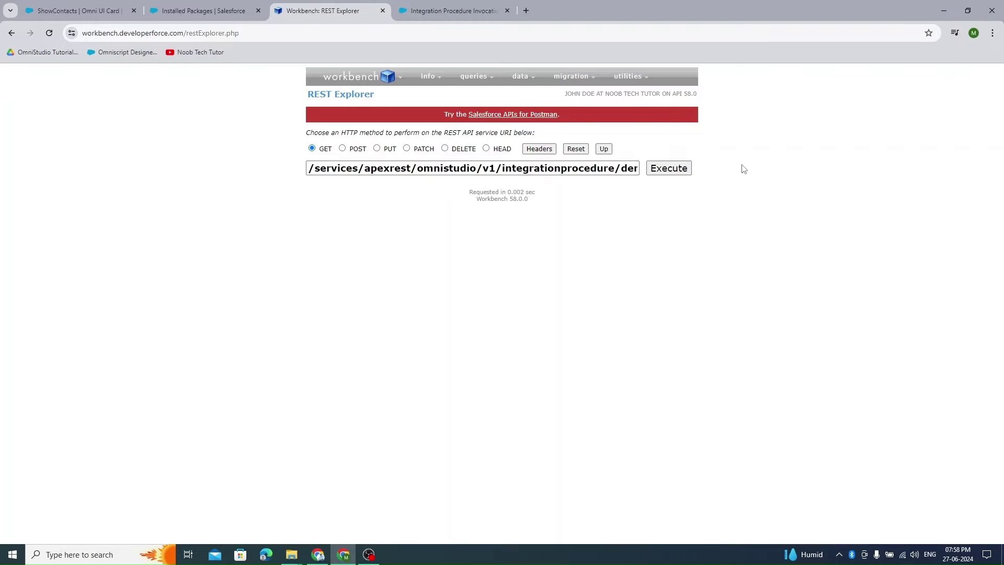
click(672, 169)
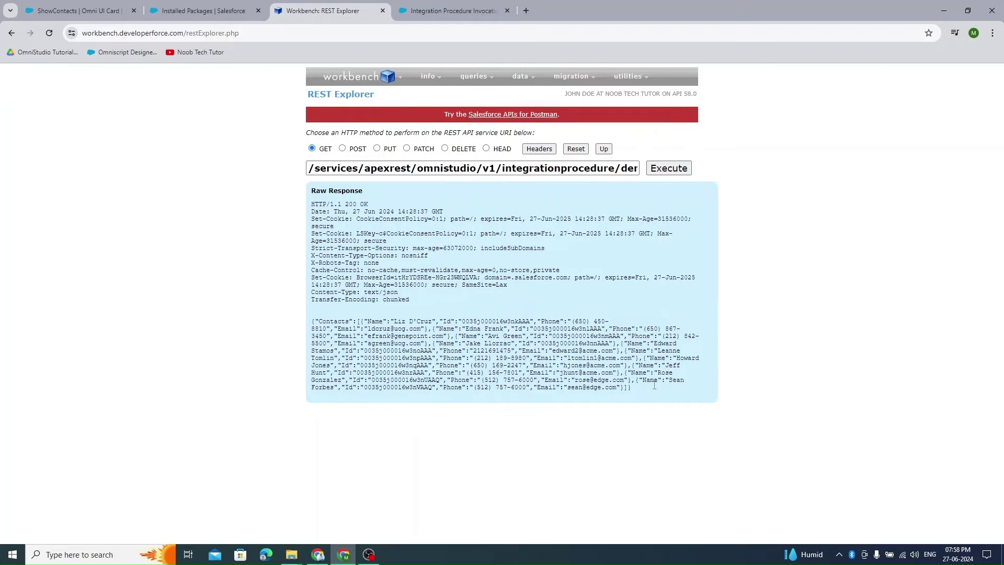
- Copy the full integration procedure URI from Workbench REST Explorer and paste it as the Apex REST endpoint of the ShowContacts FlexCard
drag(654, 385, 314, 340)
click(294, 329)
click(414, 163)
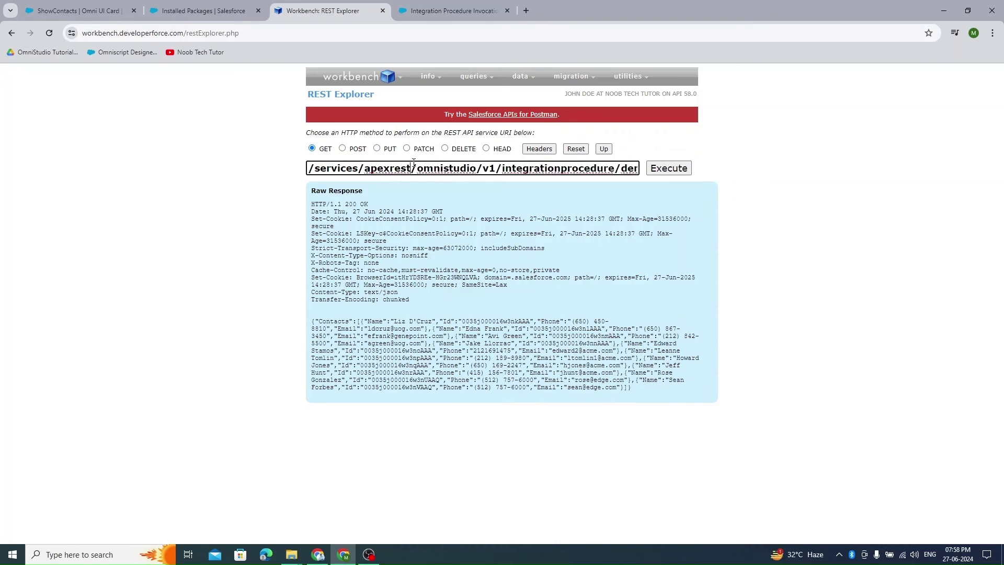
key(ctrl+a)
click(100, 10)
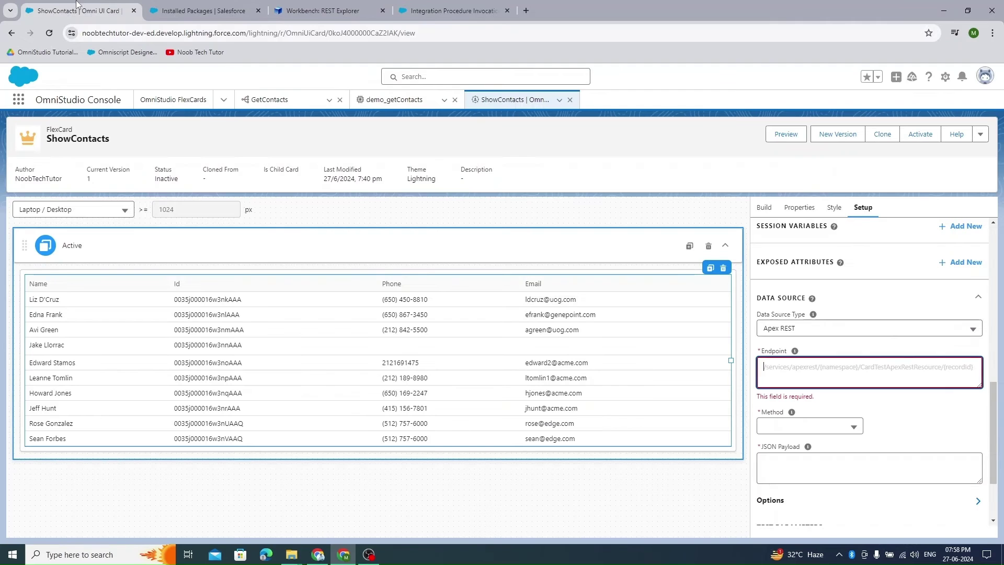
text(/services/apexrest/omnistudio/v1/integrationprocedure/demo_getContacts/)
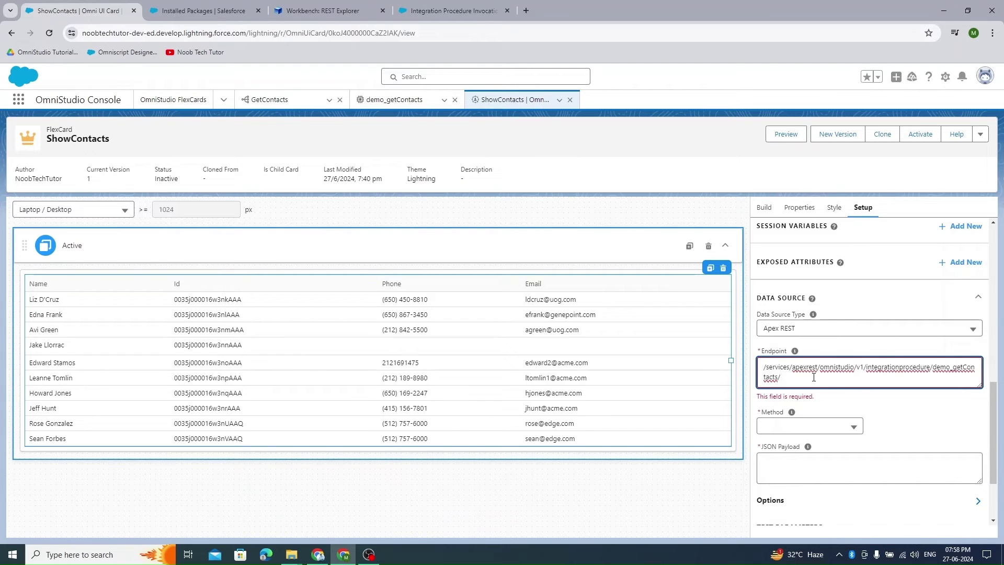
- Set the Apex REST method to GET, save and fetch the data, and check the root node in the test results
click(770, 428)
click(796, 422)
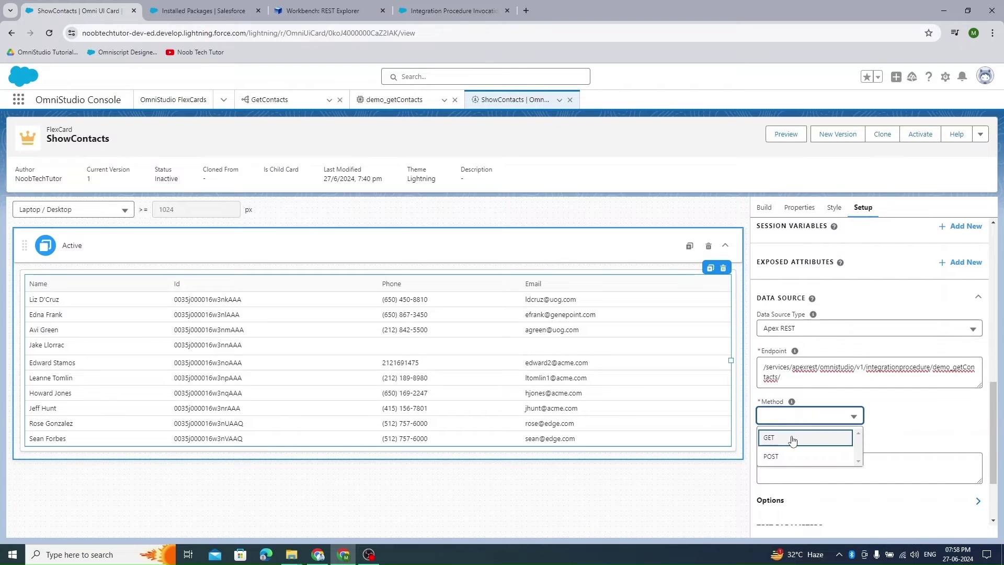
click(792, 439)
click(678, 494)
scroll(852, 407, down, 1)
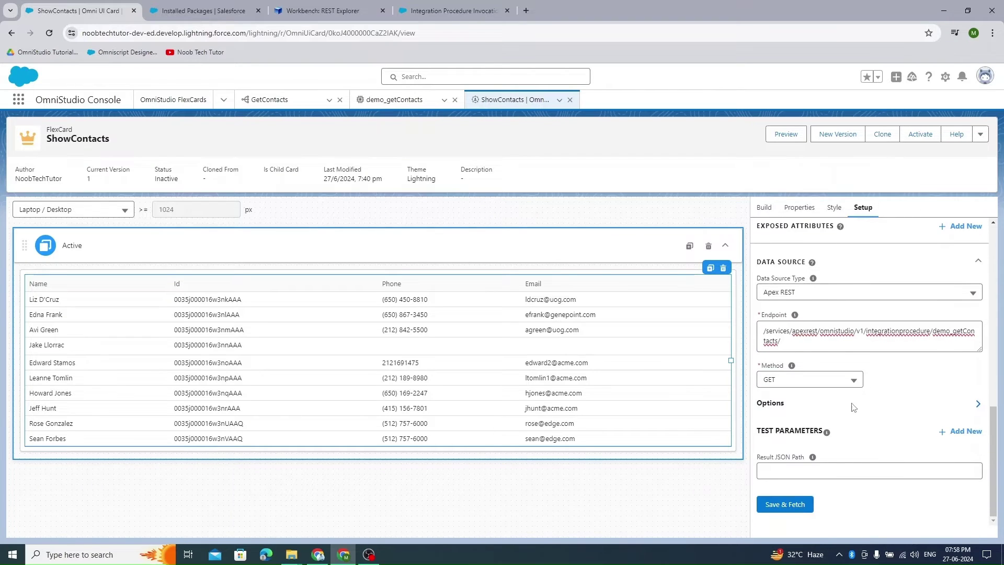
click(797, 506)
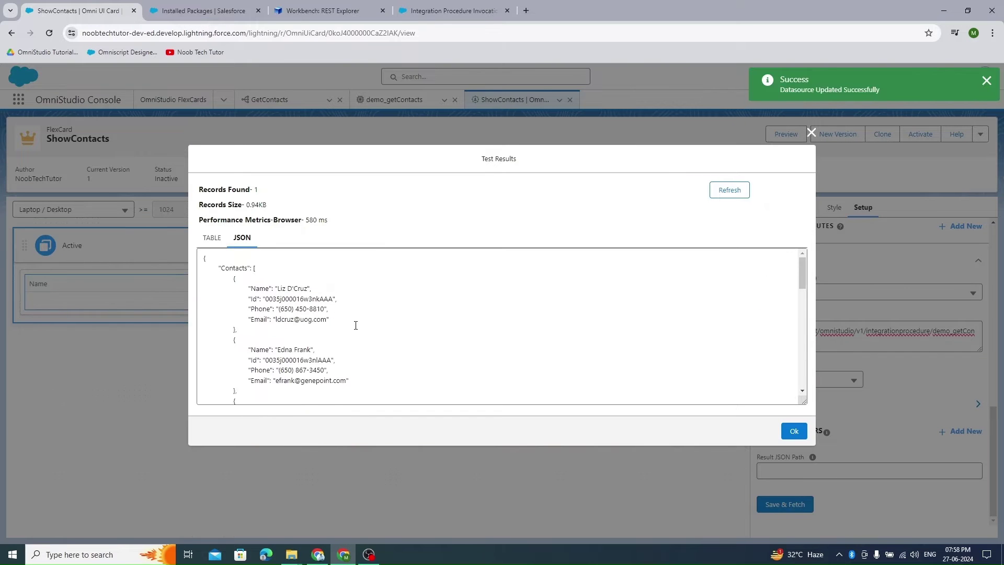
double_click(232, 267)
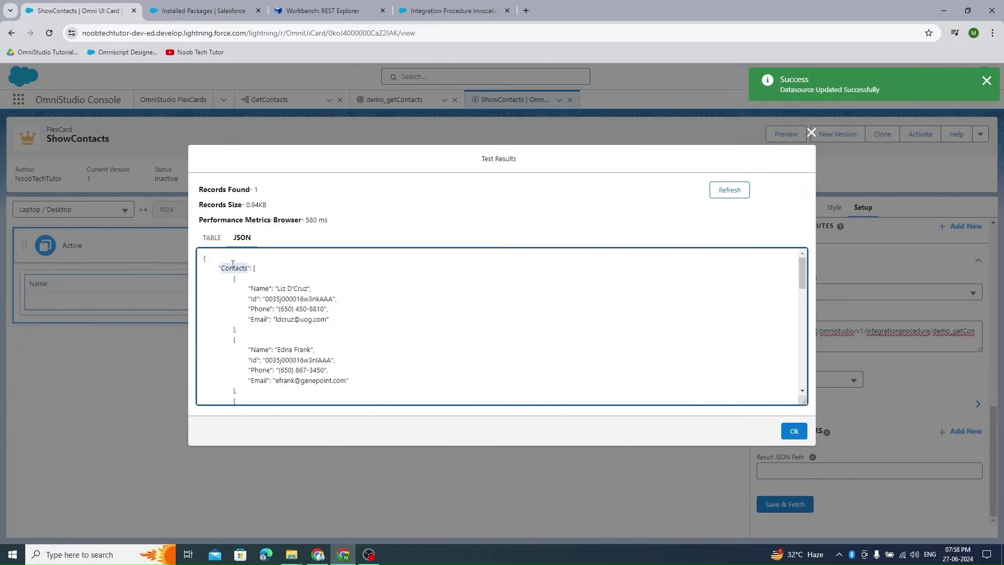
click(794, 431)
- Set the Apex REST Result JSON Path to ["Contacts"], save and fetch the data, and close the test results
click(833, 480)
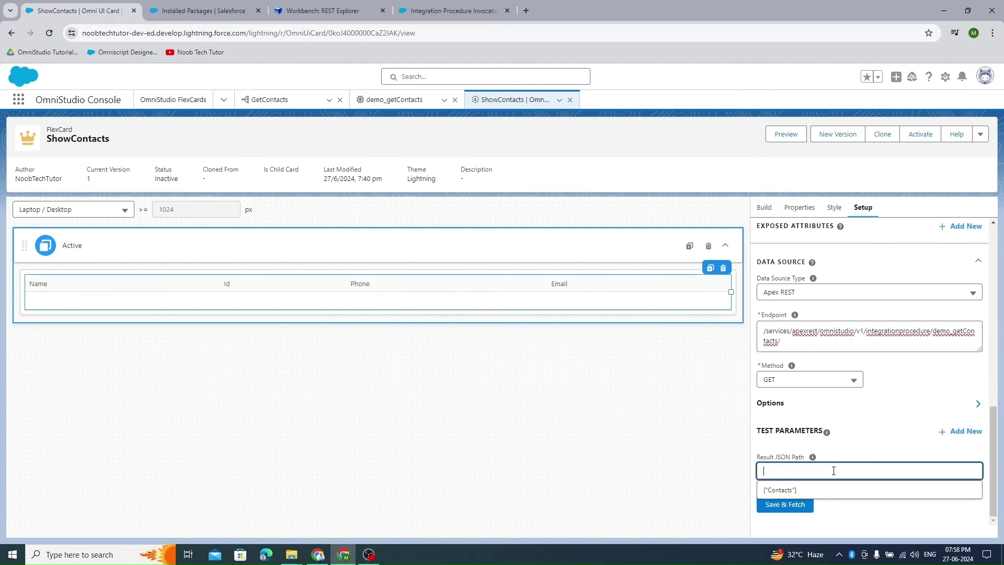
click(784, 490)
click(793, 505)
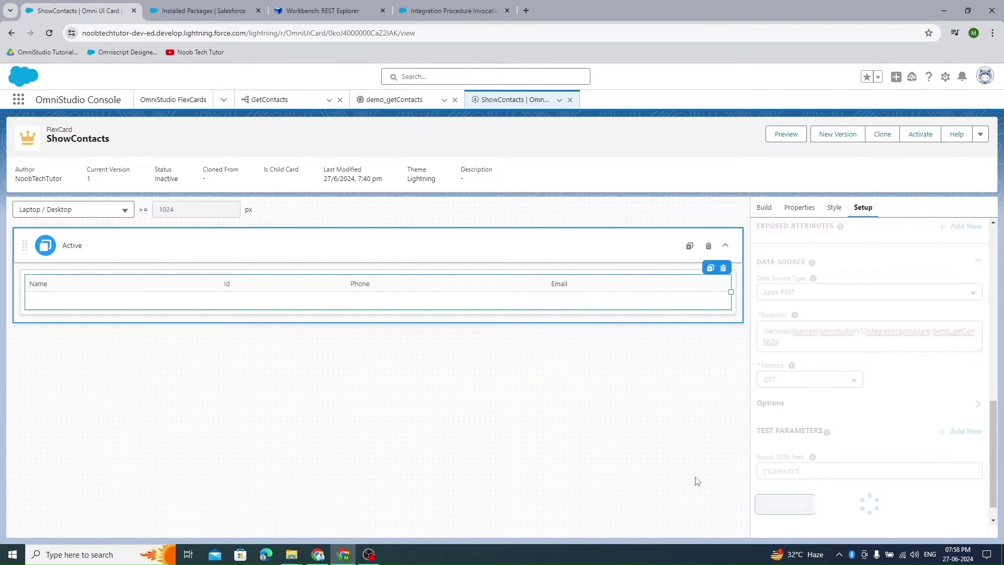
scroll(555, 339, down, 5)
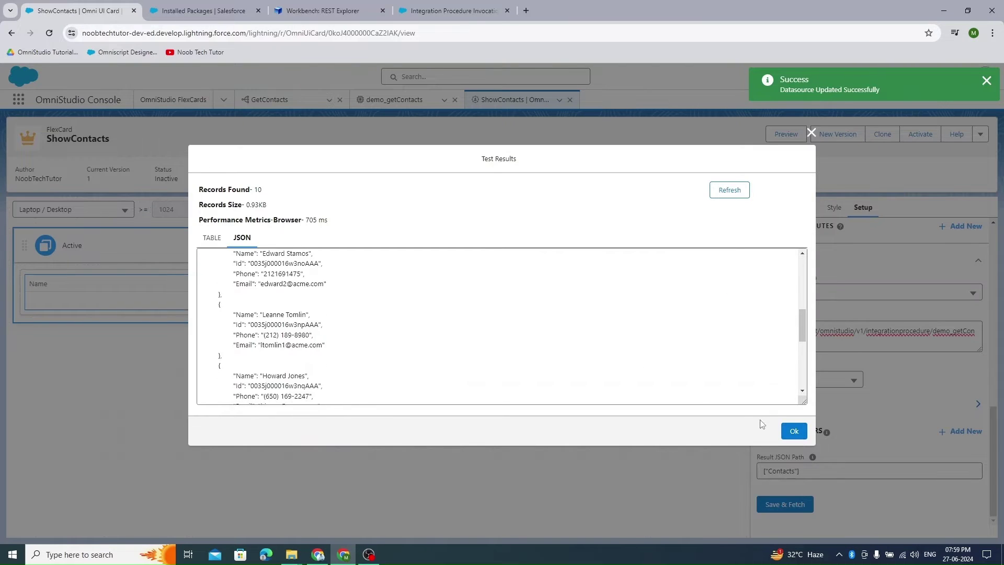
click(794, 431)
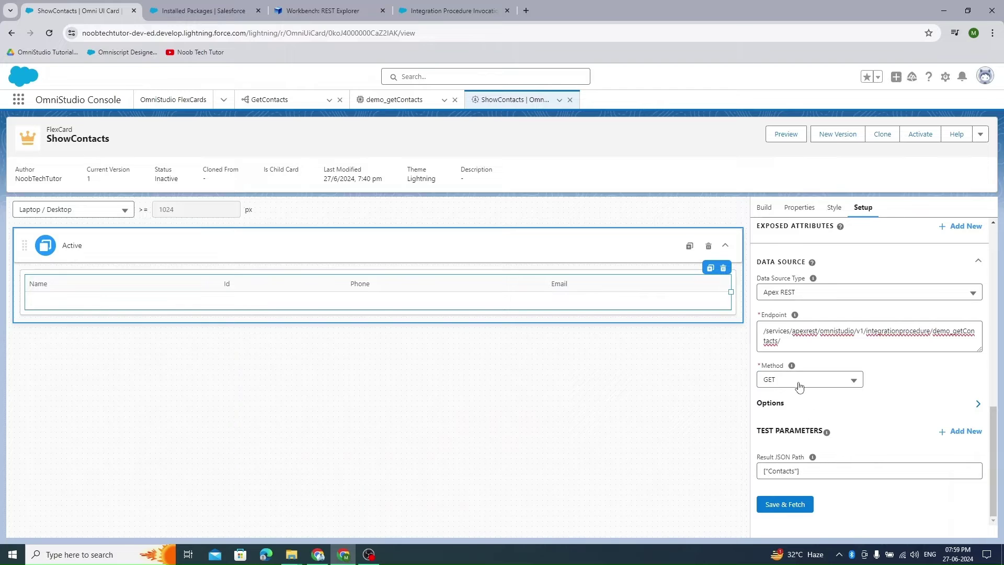
- Change the data source type to DataRaptor and choose GetContacts as the interface name
click(817, 294)
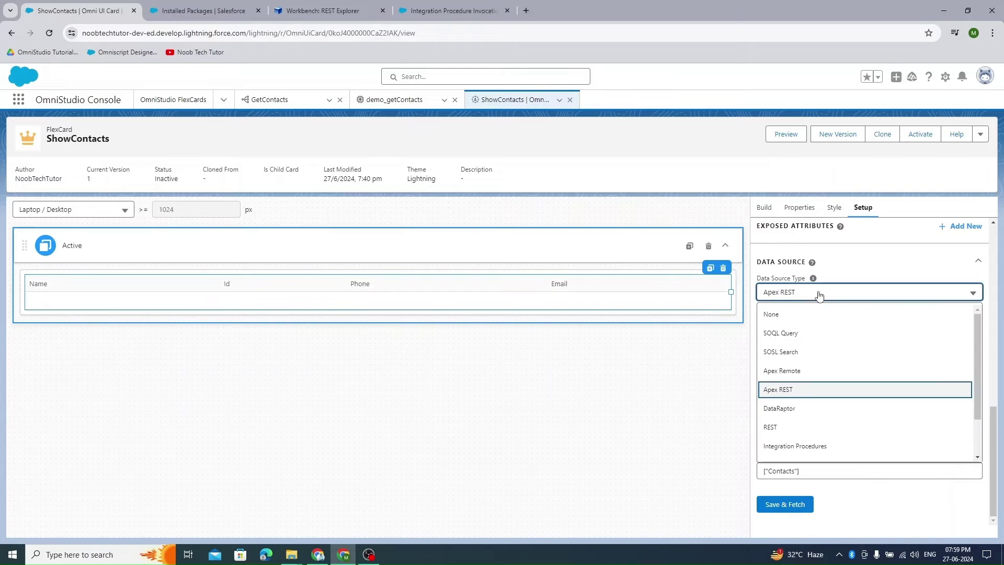
click(814, 389)
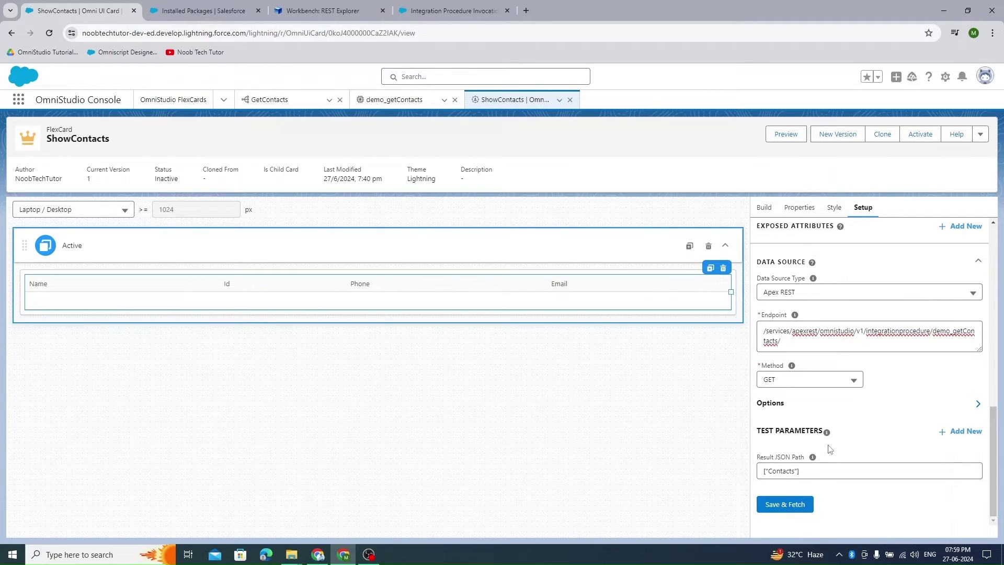
click(842, 292)
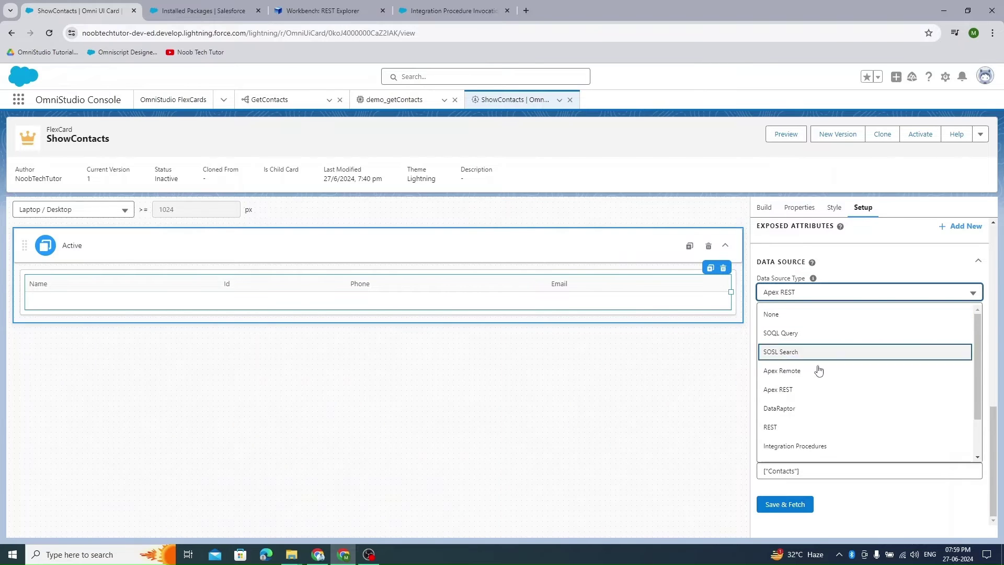
click(818, 454)
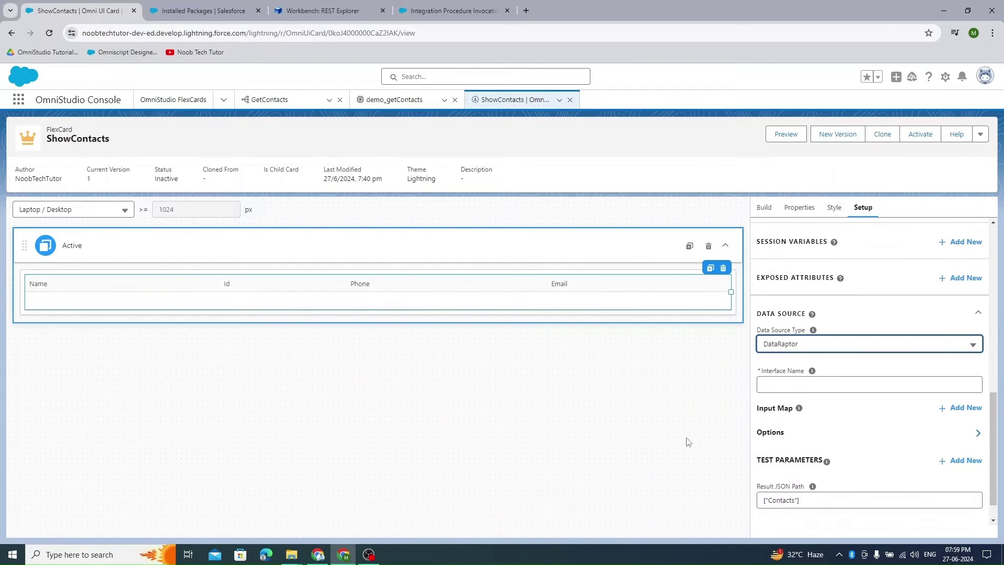
click(818, 384)
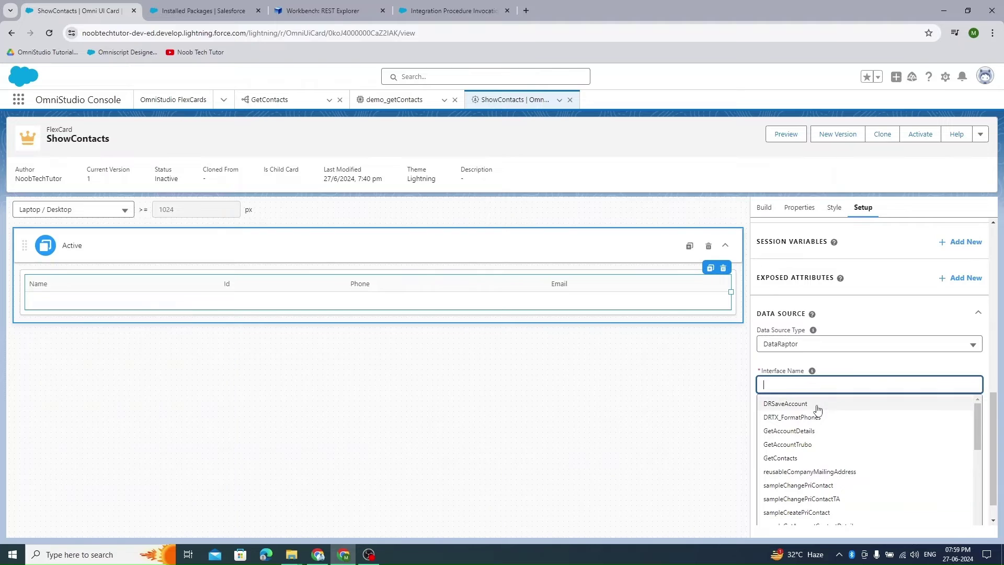
text(Get)
click(807, 432)
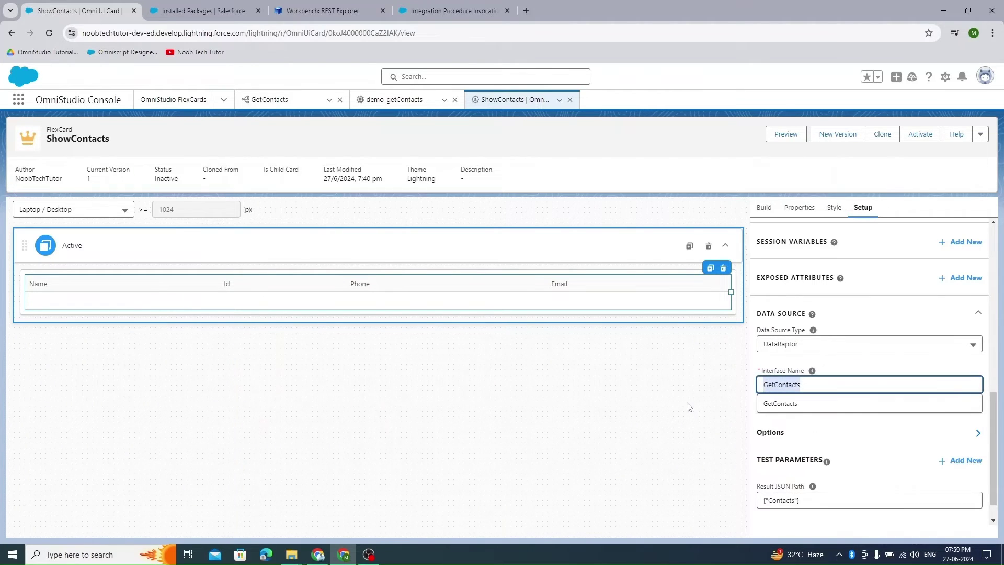
- Try ["Contacts"] as the DataRaptor's Result JSON Path by reselecting it, then save and fetch the data
key(Tab)
key(BackSpace)
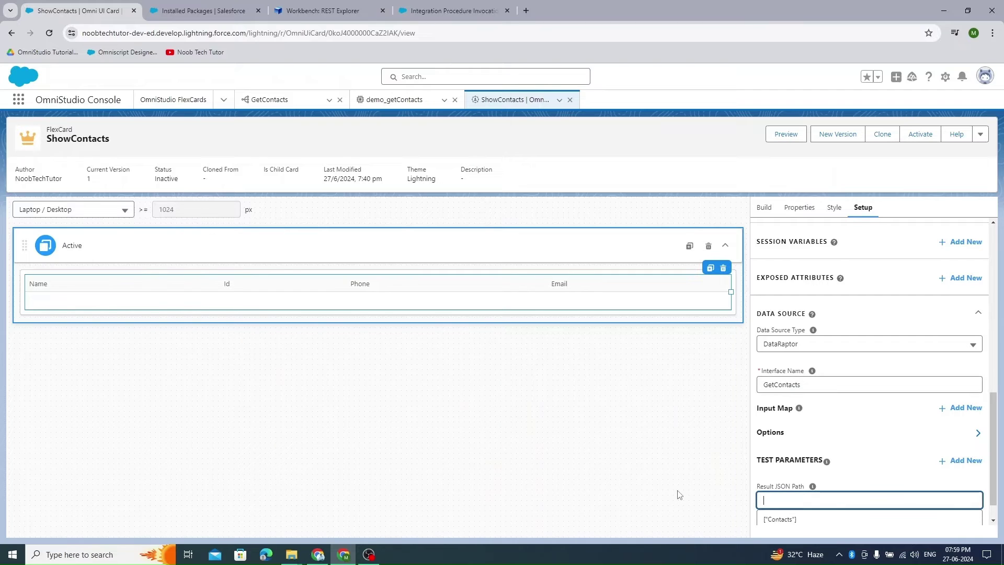
click(780, 518)
scroll(779, 505, down, 1)
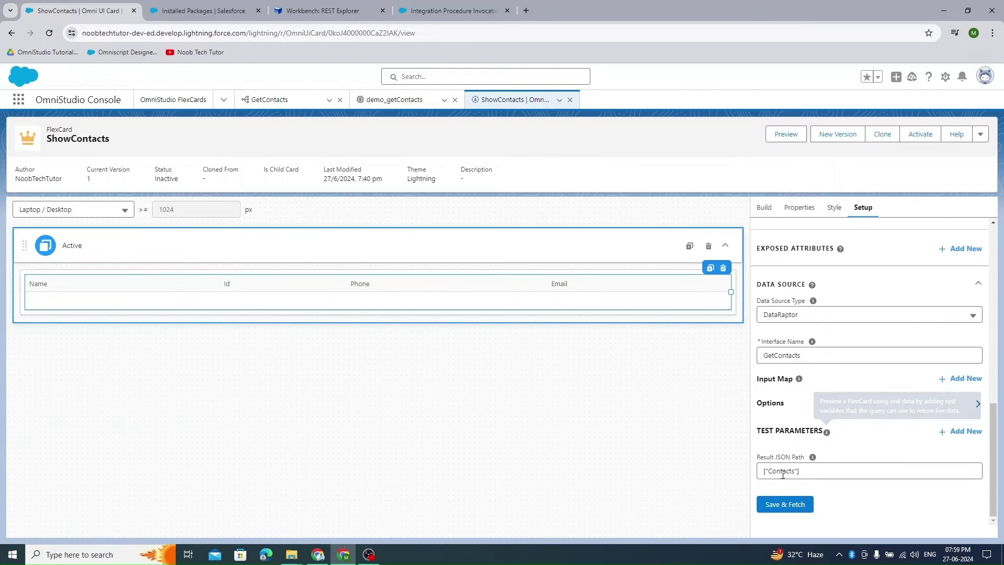
click(778, 512)
scroll(289, 278, up, 2)
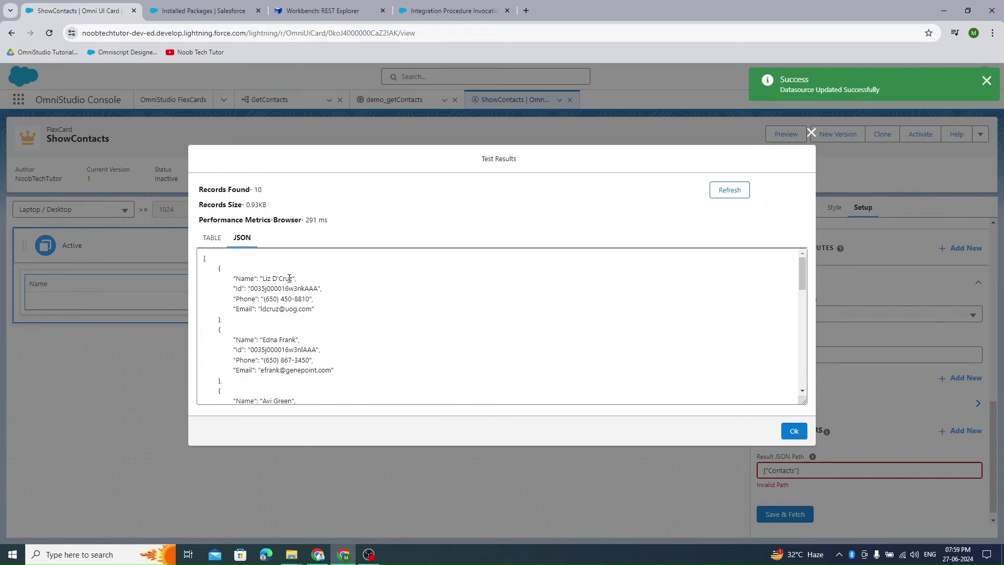
click(792, 432)
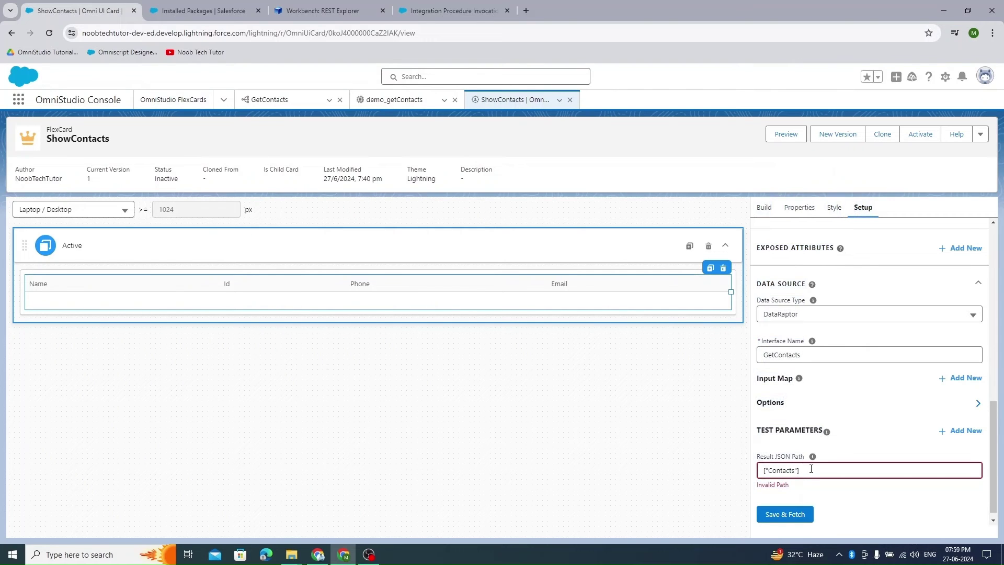
- Clear the Result JSON Path, save and fetch the full DataRaptor response, and examine its root structure
drag(800, 471, 729, 476)
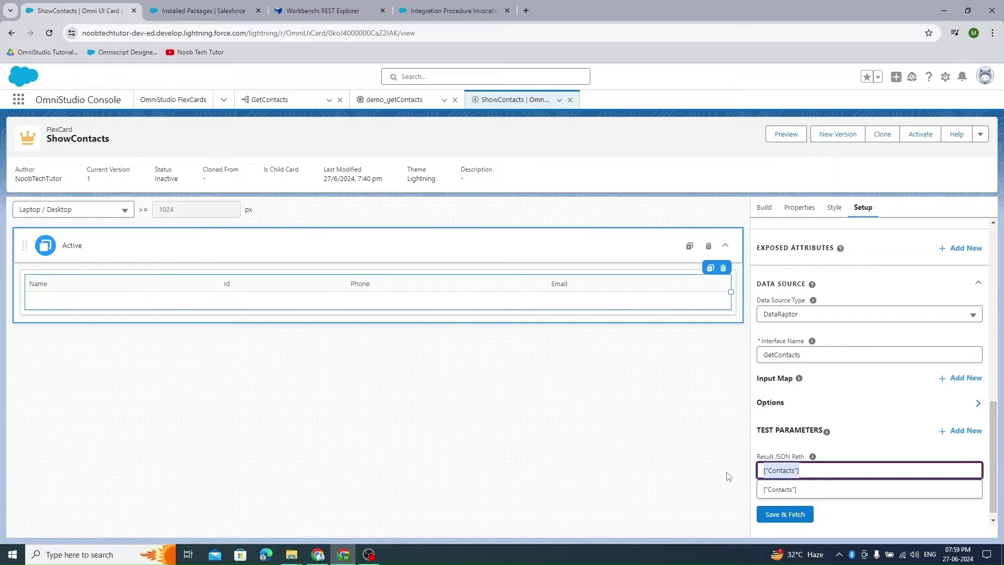
key(BackSpace)
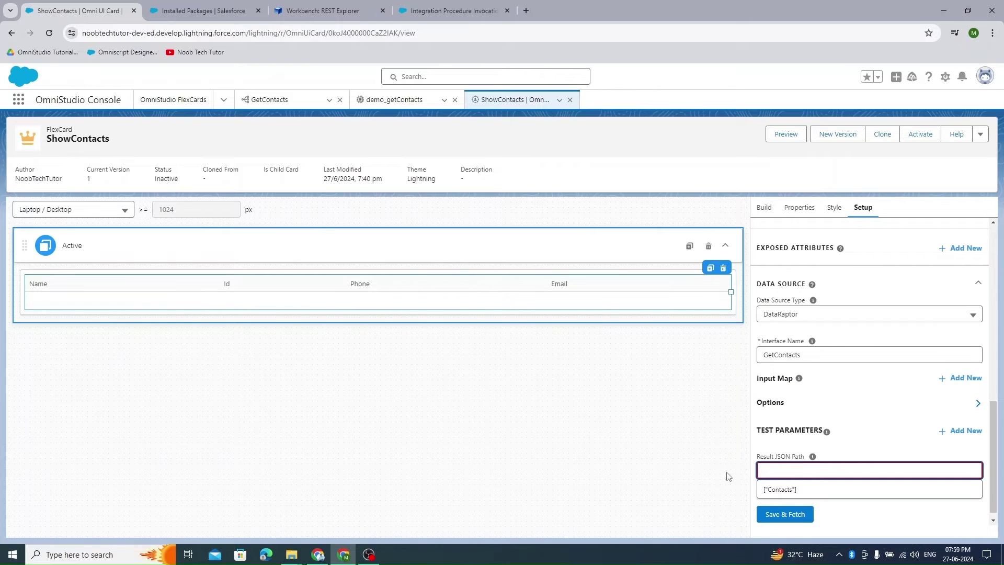
click(728, 476)
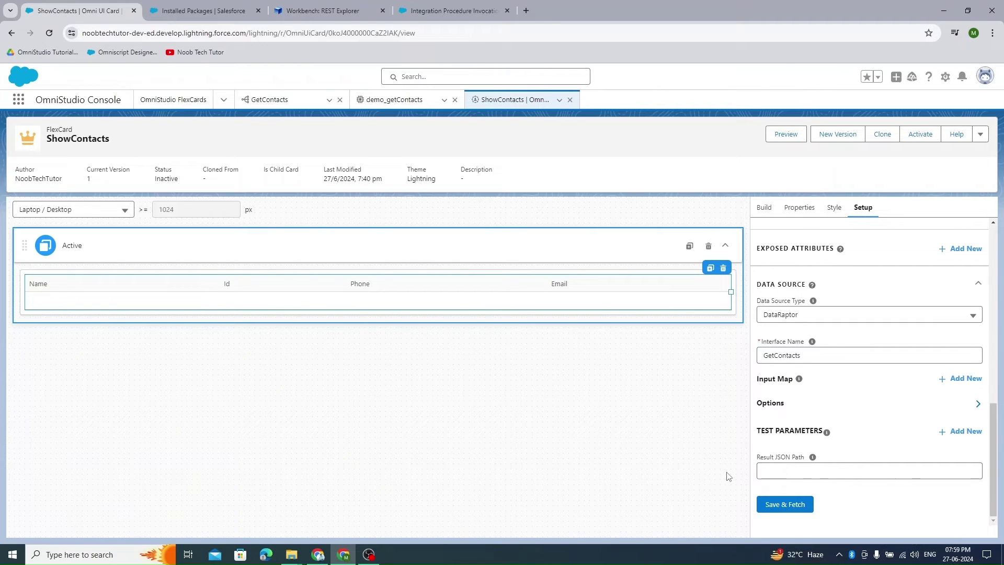
click(786, 504)
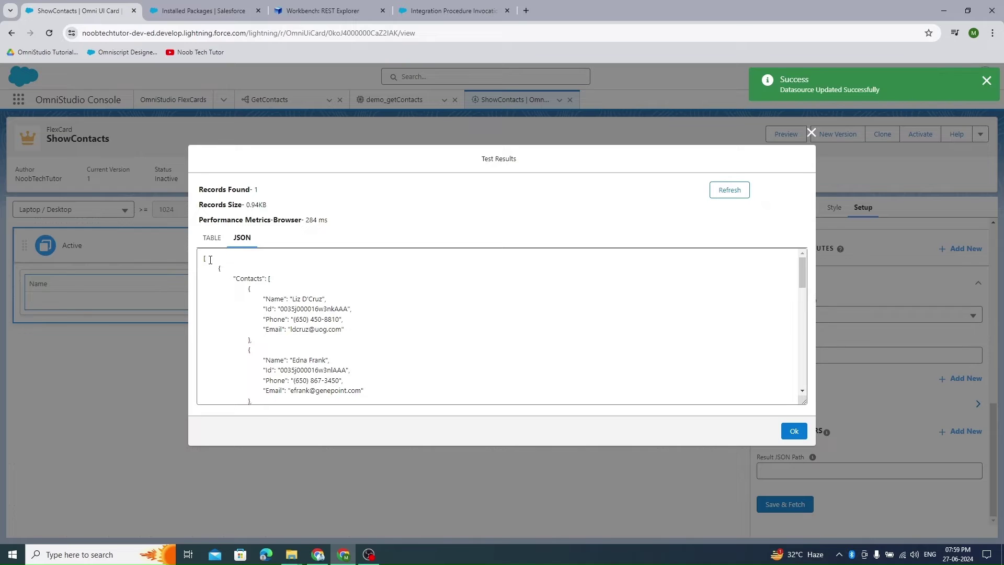
drag(203, 260, 219, 264)
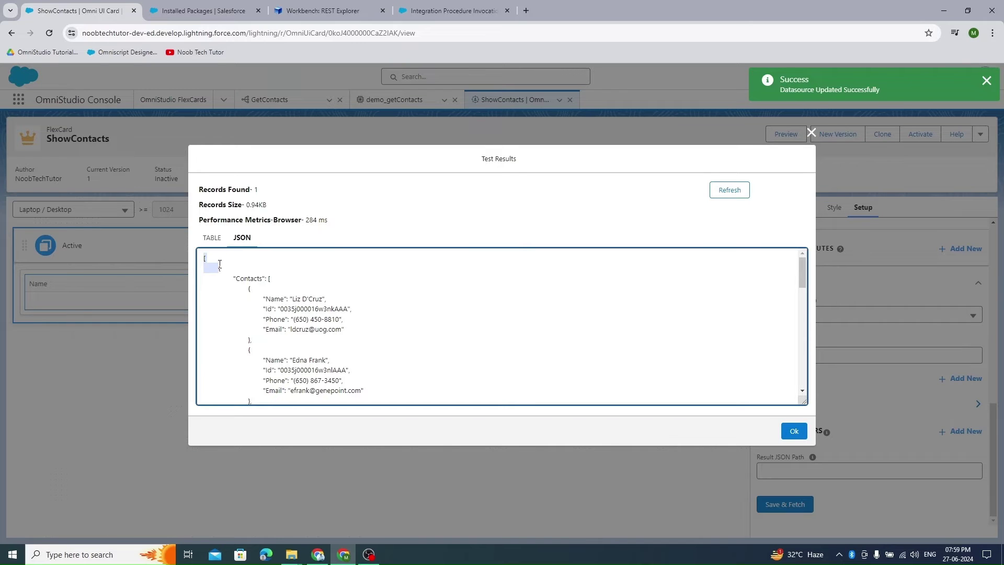
click(794, 431)
- Set the DataRaptor's Result JSON Path to [0]["Contacts"], save and fetch the data, and close the test results
click(793, 472)
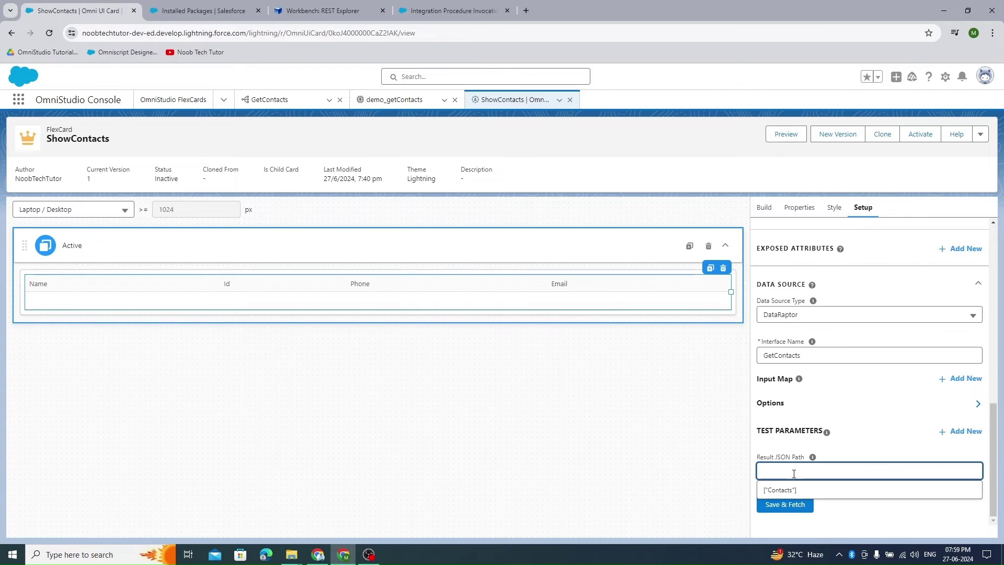
click(818, 490)
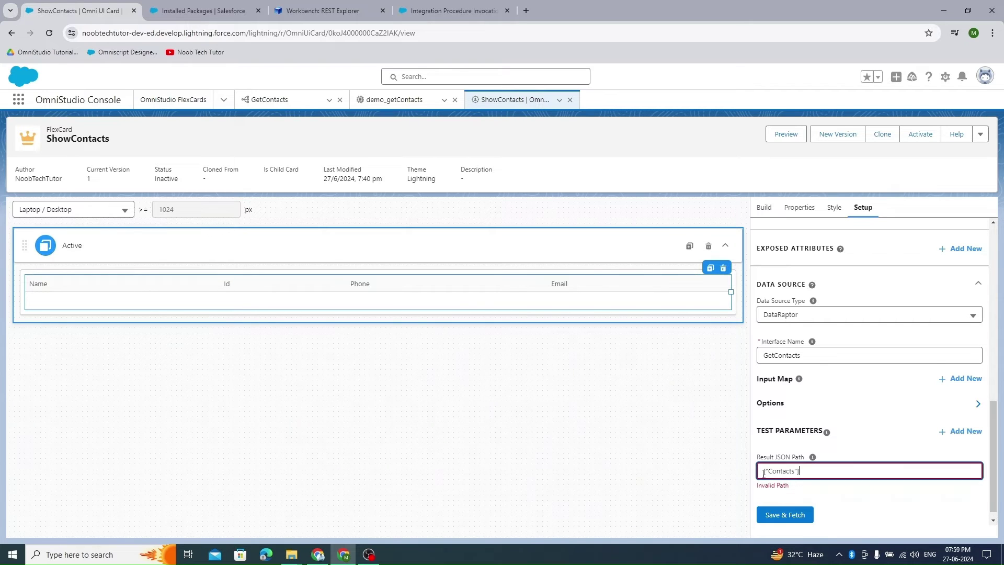
key(Home)
text([0])
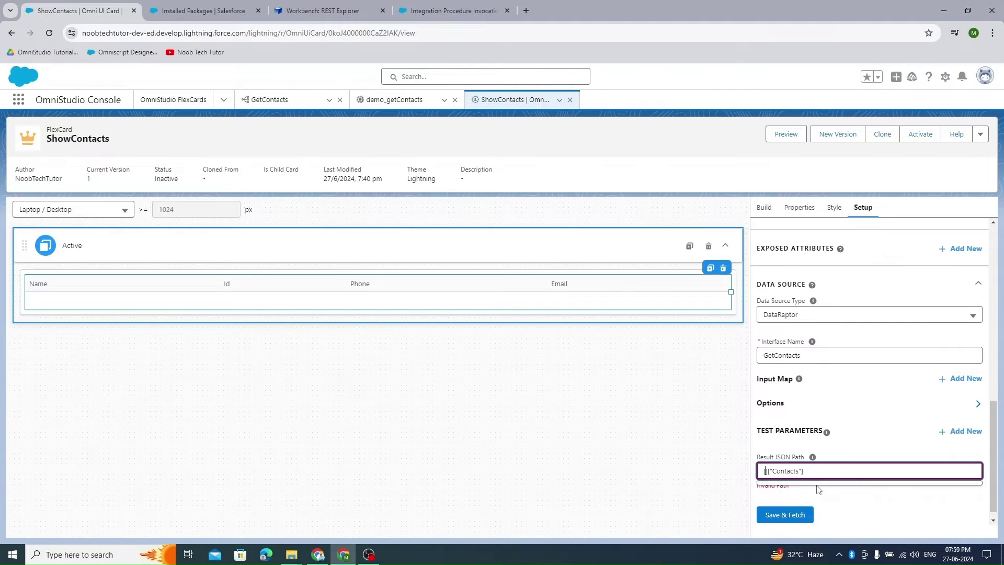
click(871, 494)
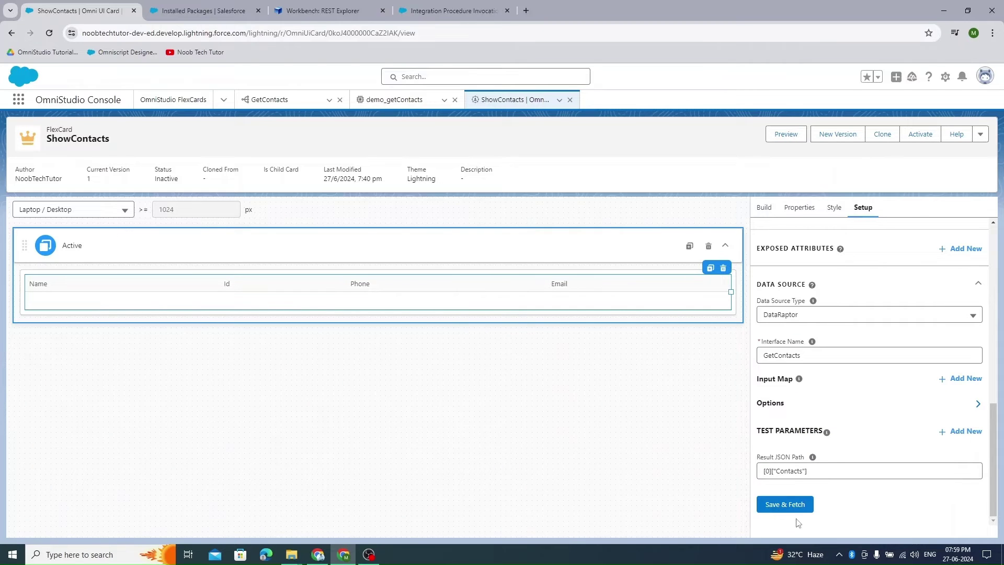
click(799, 499)
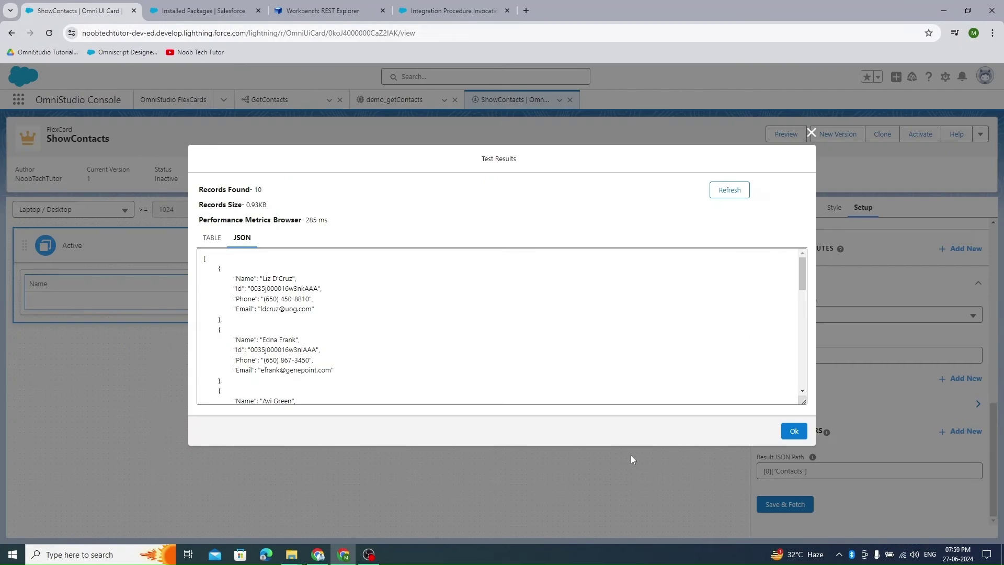
click(793, 432)
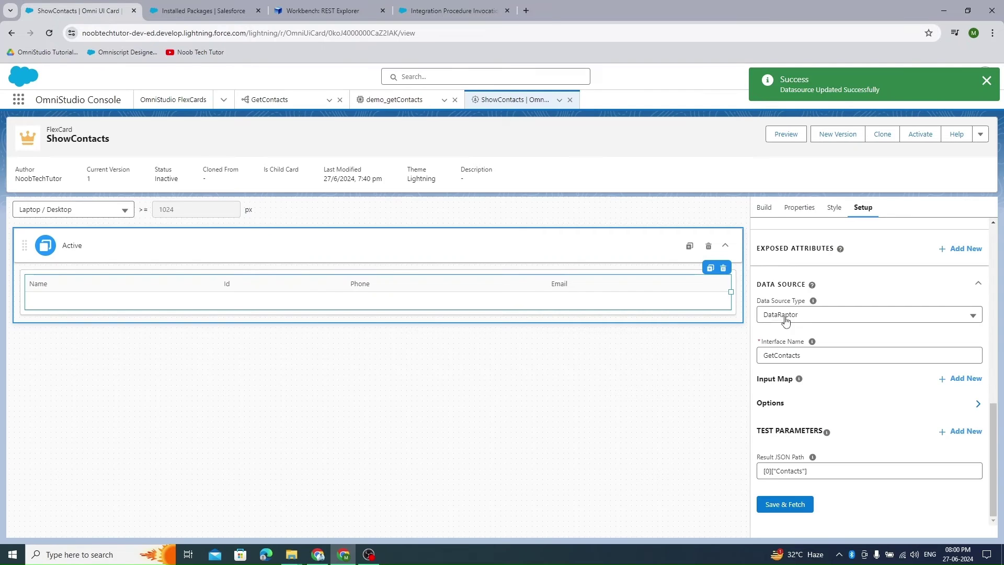
- Preview the FlexCard to check the contacts datatable, and return to the design view
click(786, 134)
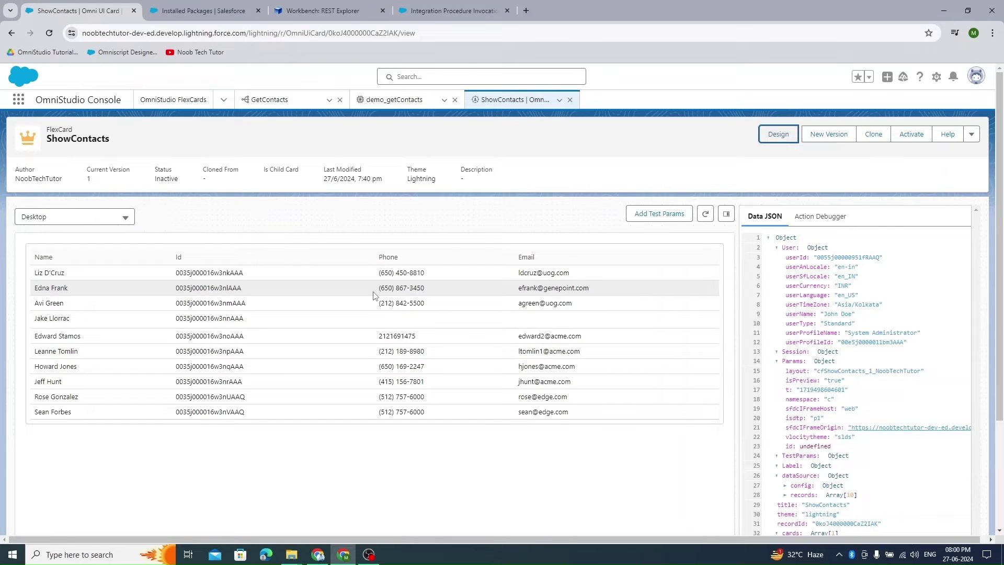
click(784, 137)
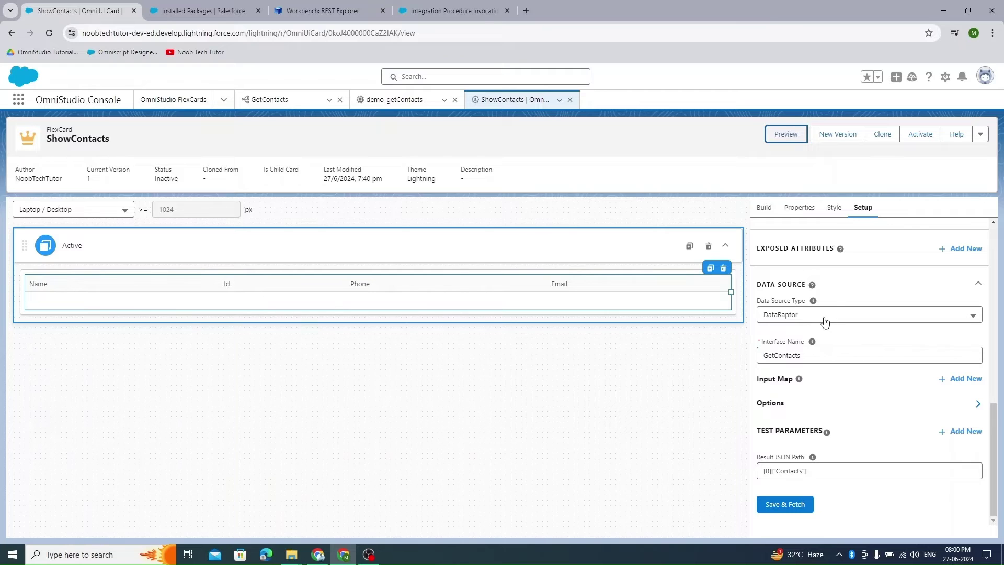
scroll(825, 335, up, 1)
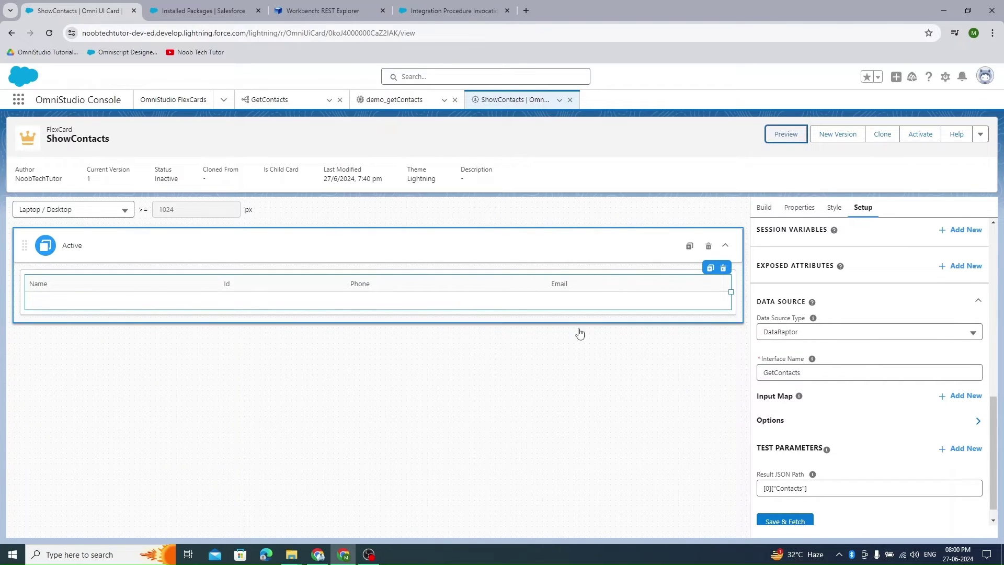
- Add a Text element above the contacts datatable in the Active state
scroll(864, 336, up, 1)
scroll(866, 334, up, 2)
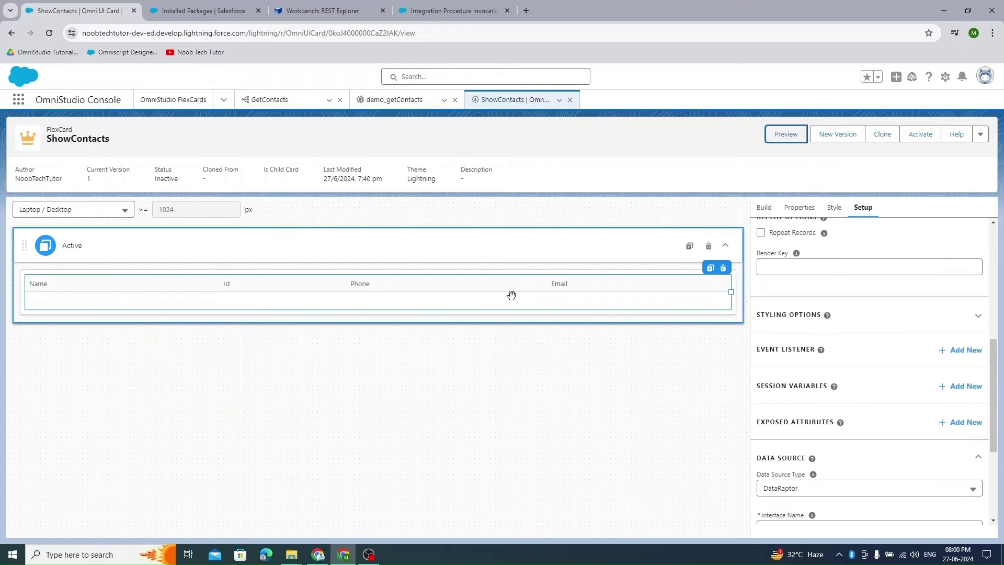
click(765, 207)
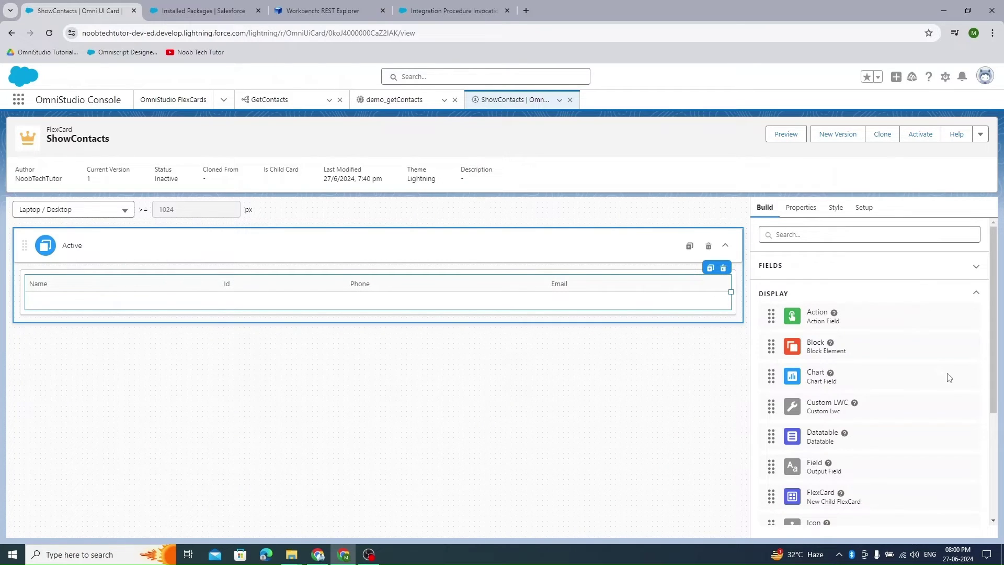
scroll(874, 352, down, 4)
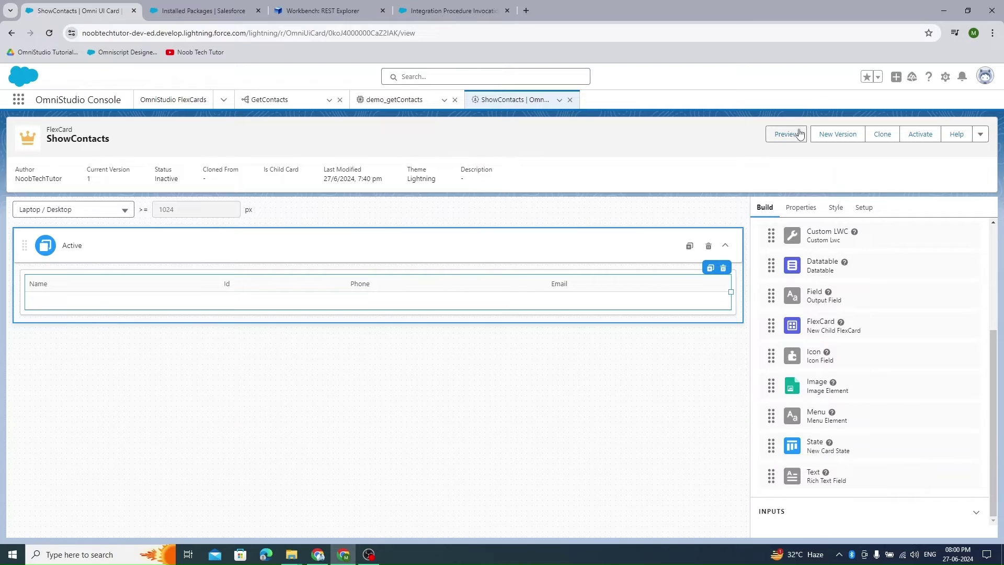
scroll(776, 328, up, 5)
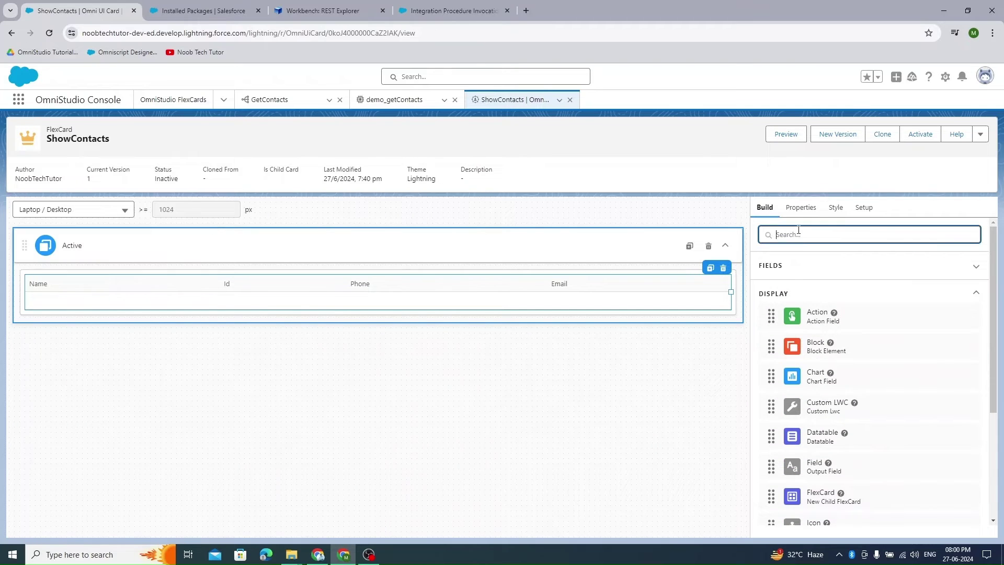
click(942, 297)
click(944, 300)
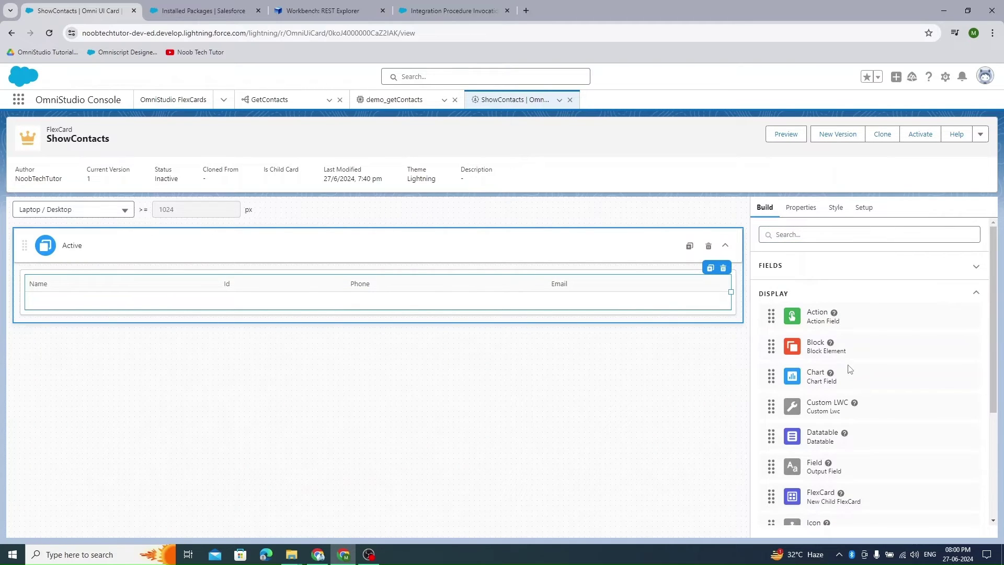
scroll(844, 387, down, 3)
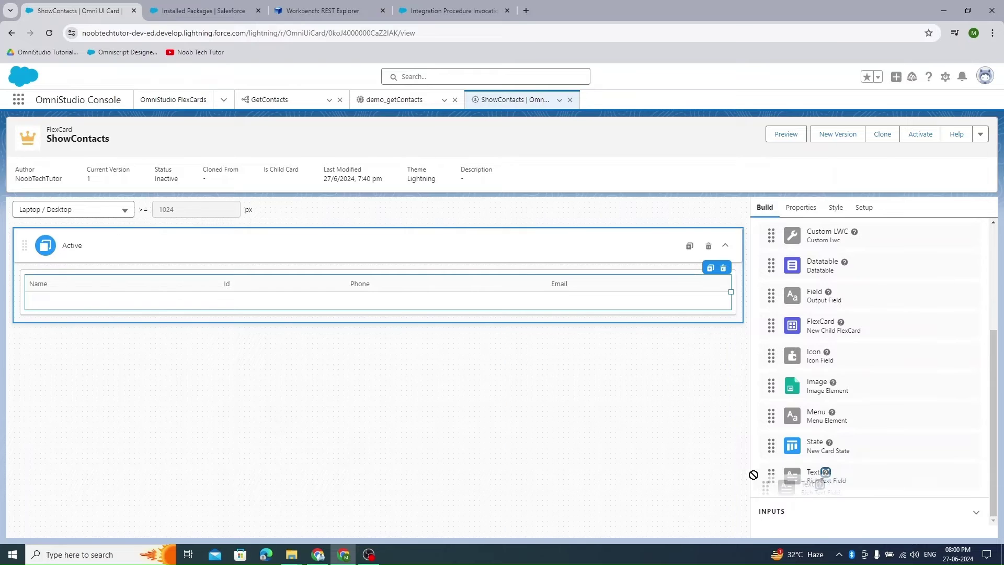
drag(776, 480, 628, 313)
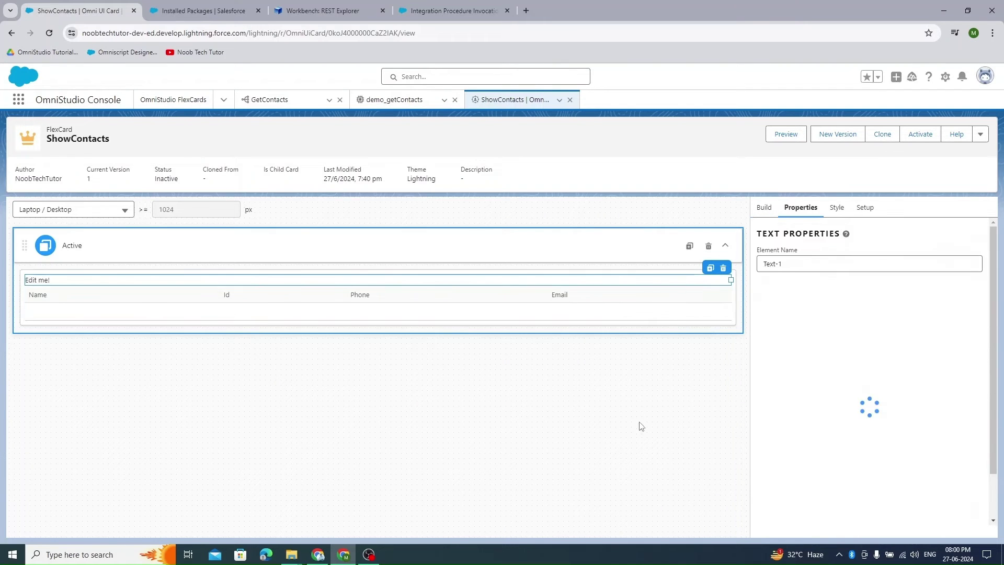
click(761, 208)
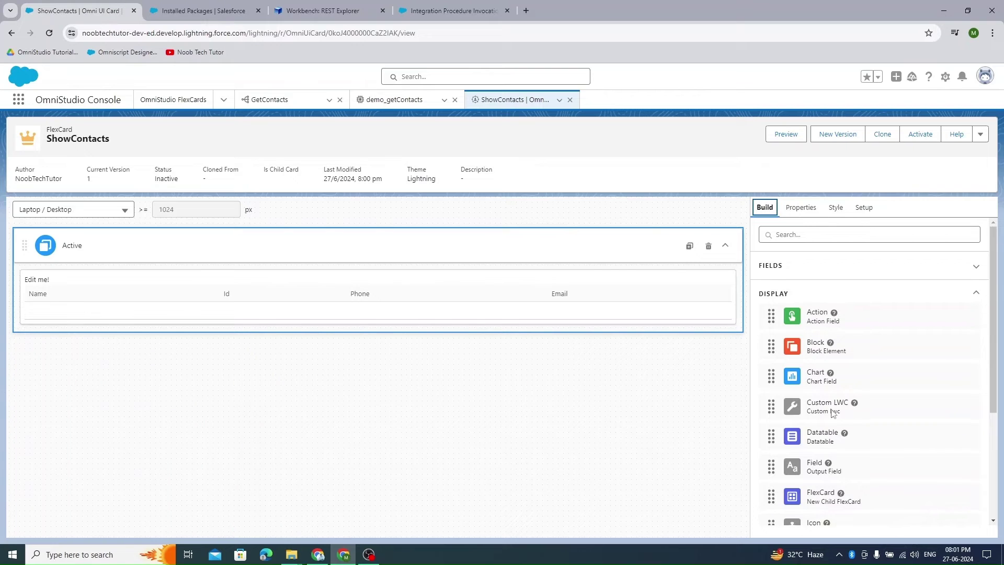
scroll(836, 460, down, 3)
drag(834, 477, 535, 289)
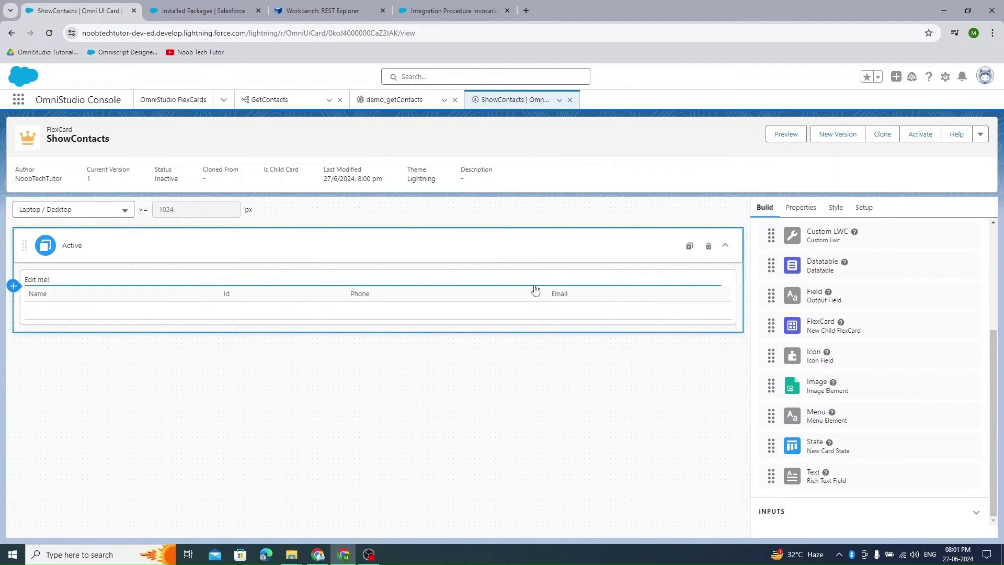
click(724, 280)
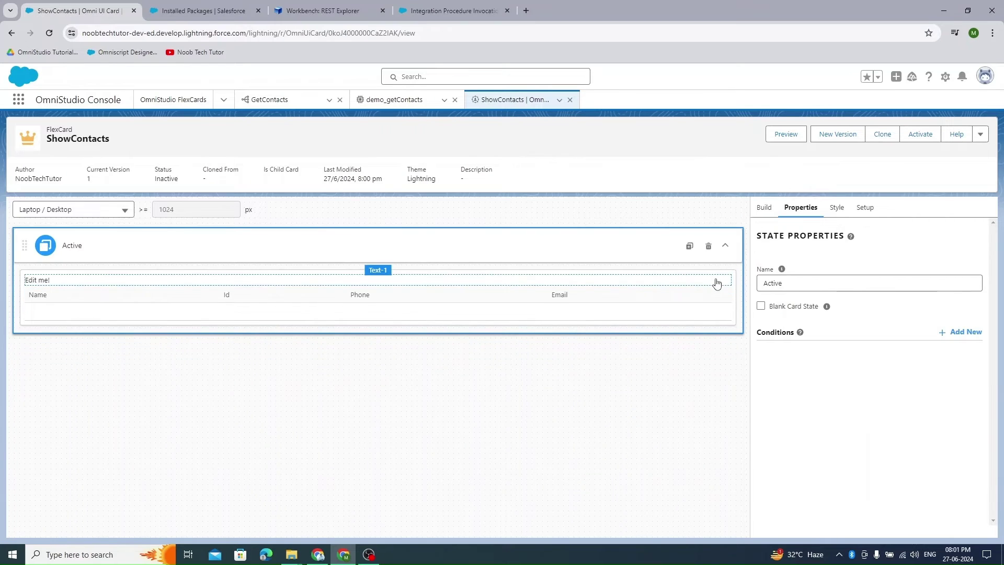
- Replace the placeholder content of the Text element above the datatable with "Top 10 Contacts"
click(720, 281)
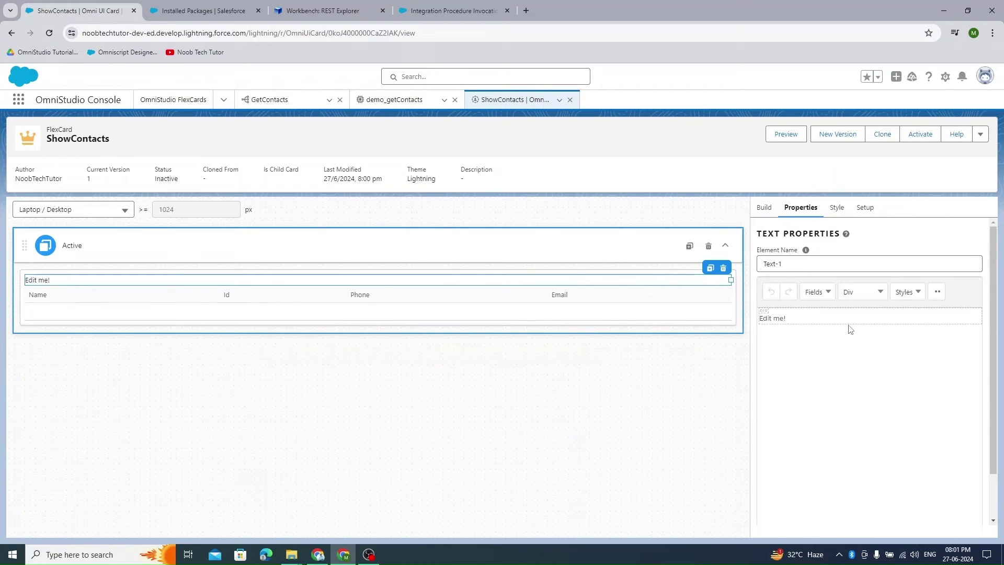
triple_click(814, 321)
text(10)
text(op)
- Apply the Heading Large style to the "Top 10 Contacts" text
click(857, 291)
mouse_move(860, 328)
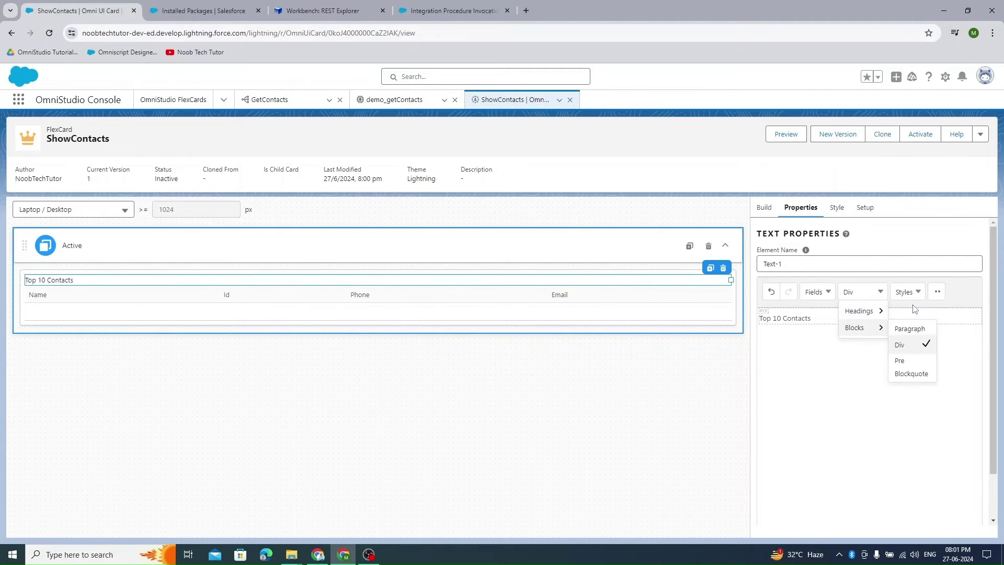
click(916, 292)
mouse_move(925, 334)
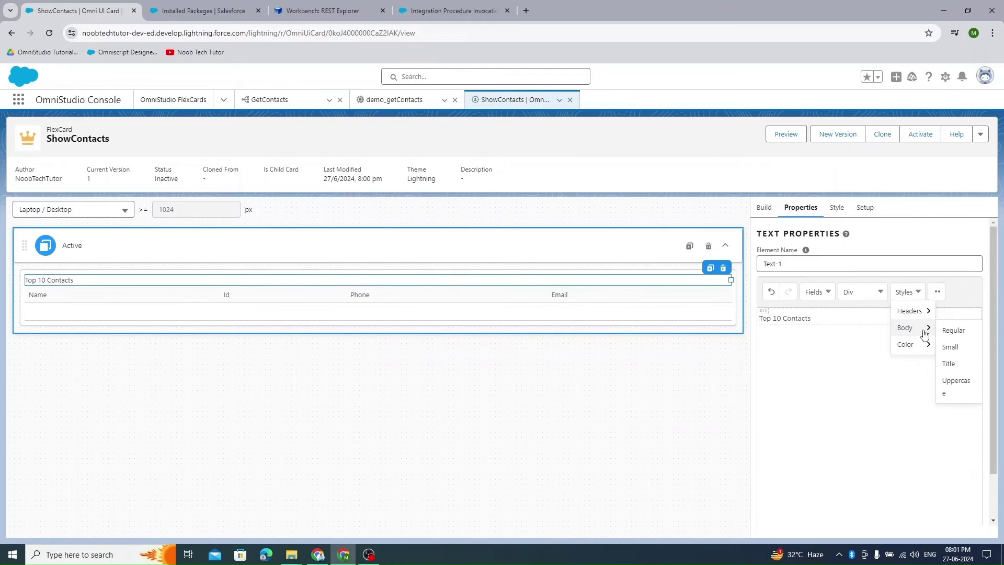
mouse_move(920, 314)
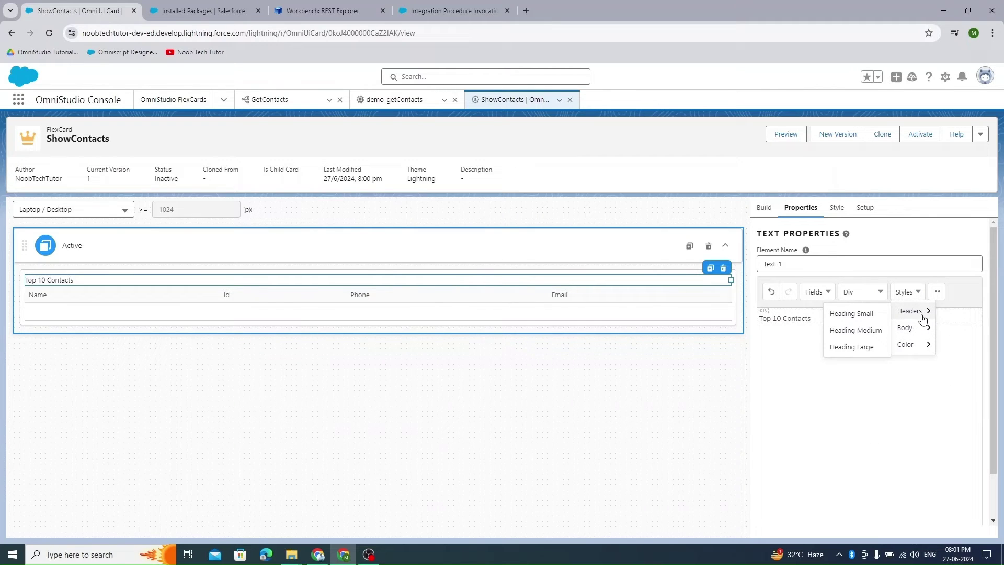
click(870, 346)
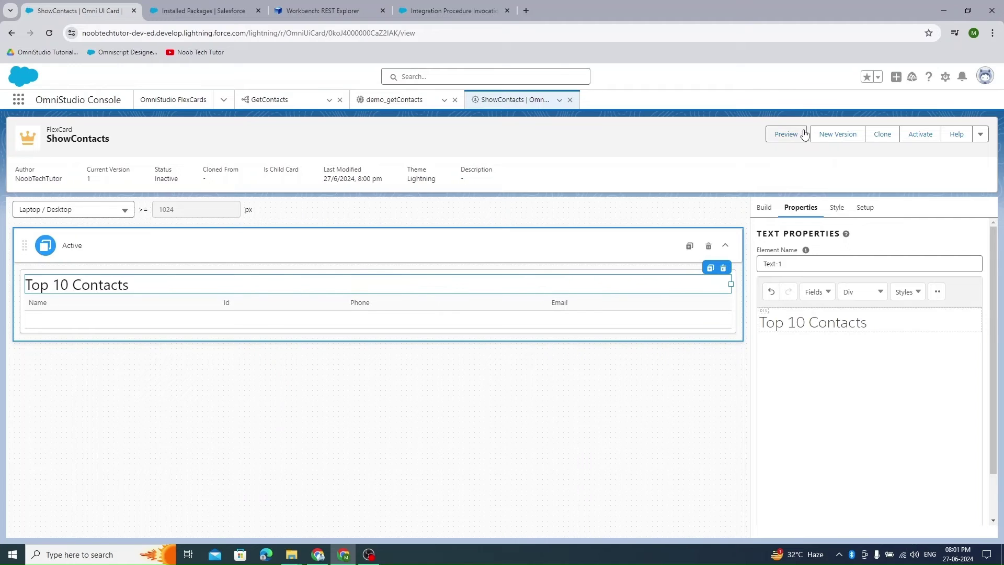
click(864, 207)
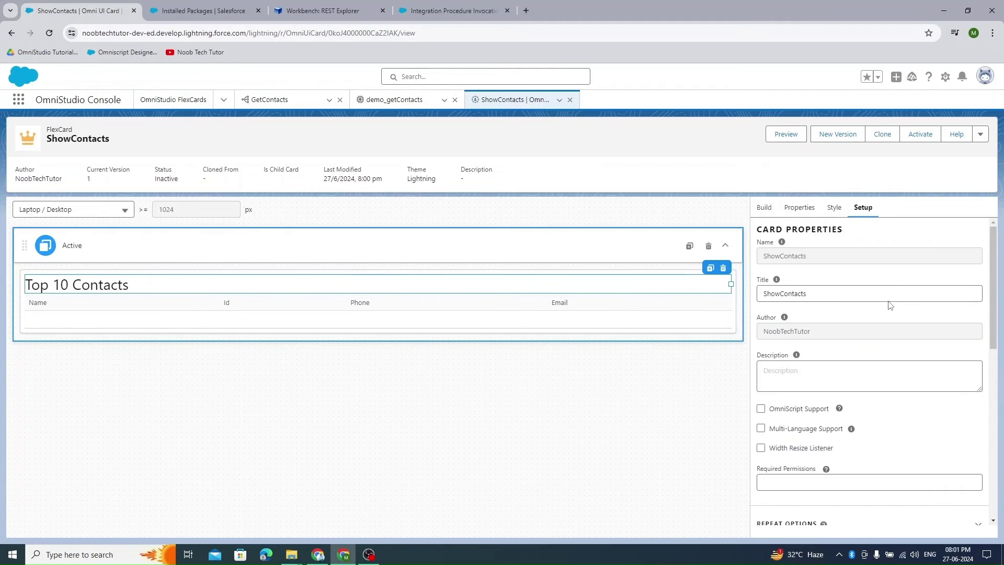
scroll(854, 421, down, 5)
scroll(852, 434, down, 2)
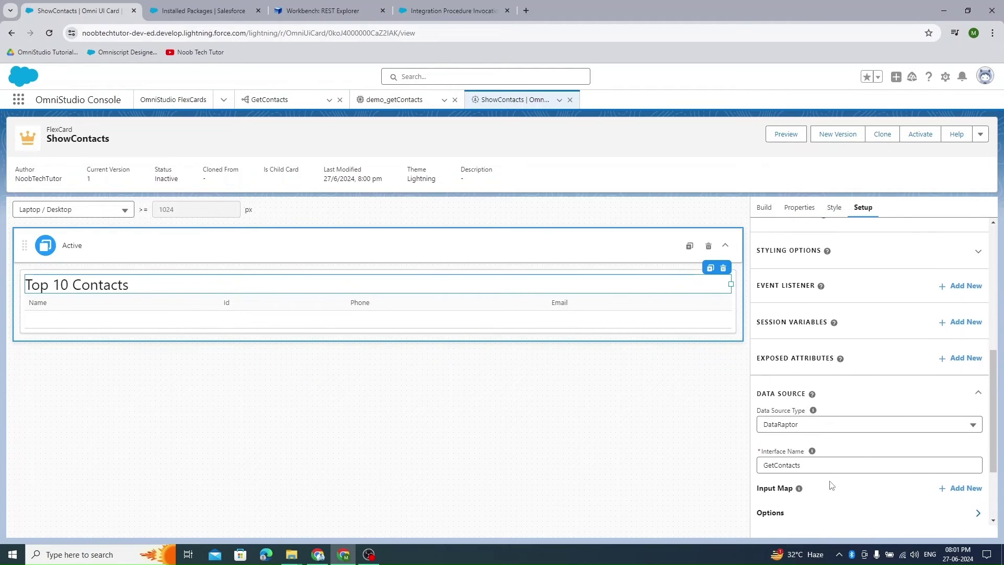
scroll(830, 473, up, 5)
scroll(831, 482, up, 2)
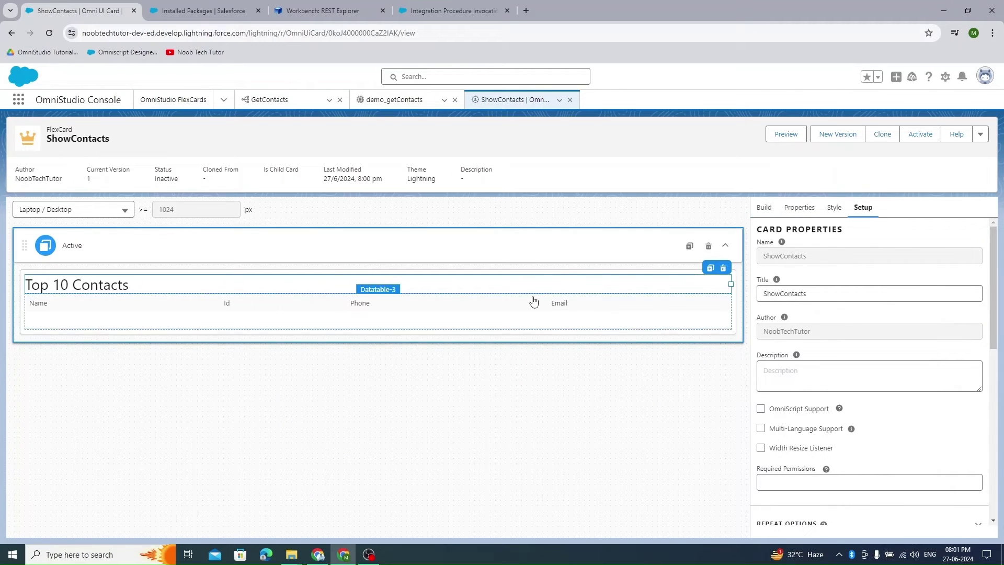
- Try a {field} merge placeholder after the "Top 10 Contacts" text and remove it again
click(525, 275)
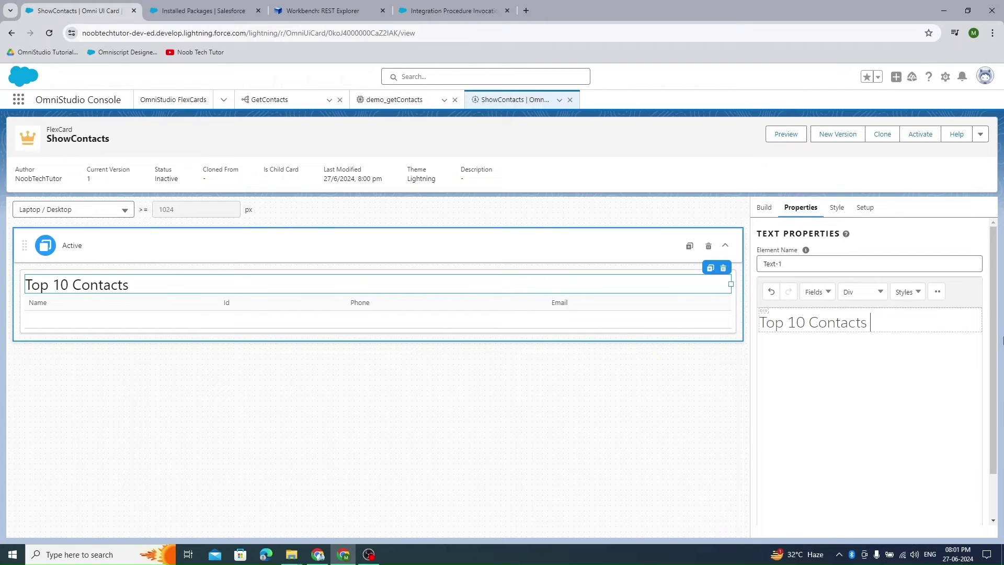
text({}field)
key(shift+Left)
key(shift+Left)
key(shift+Left)
key(shift+Left)
key(shift+Left)
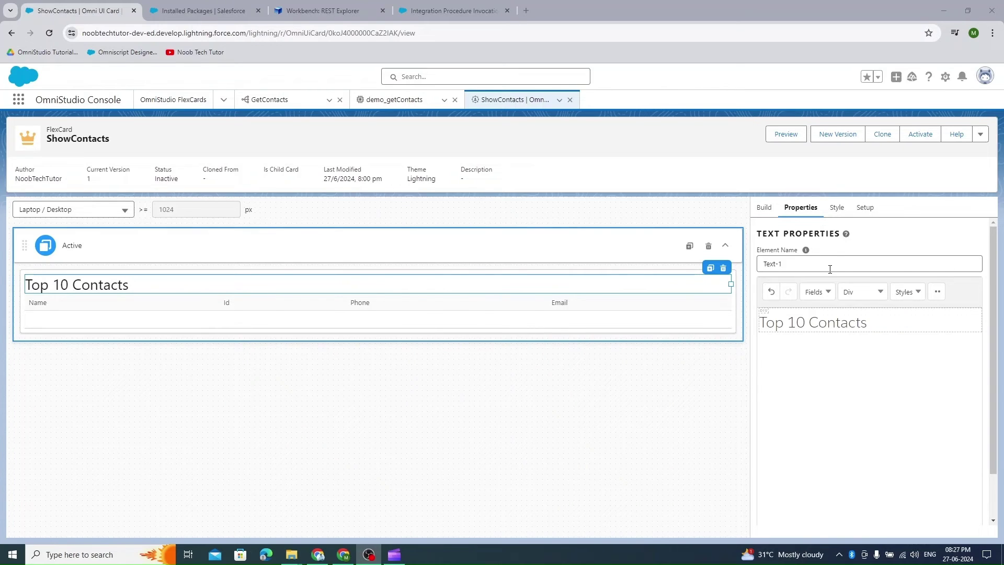
- Change the FlexCard's data source type to Custom and clear the Result JSON Path
click(864, 207)
scroll(876, 382, down, 4)
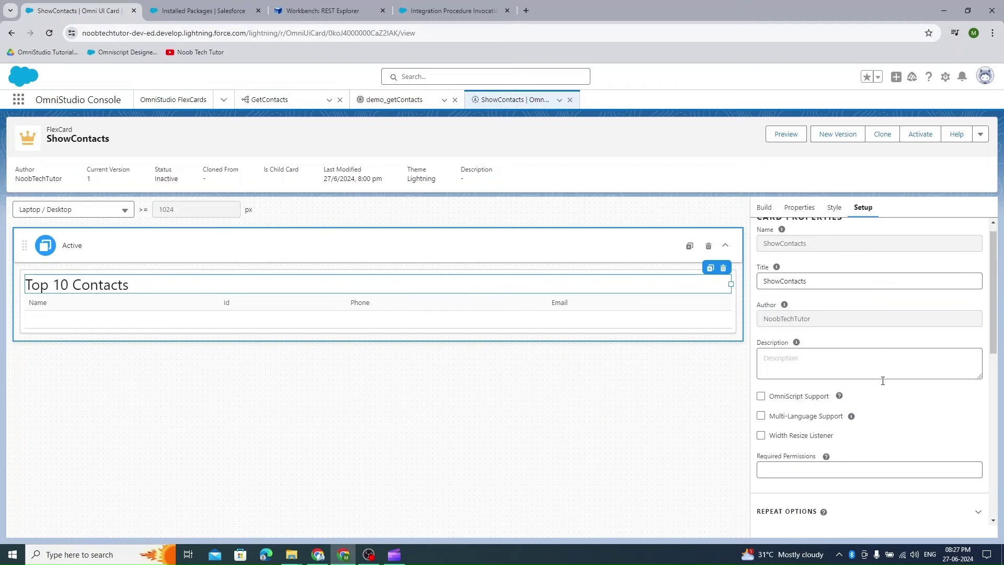
scroll(875, 383, down, 4)
click(869, 316)
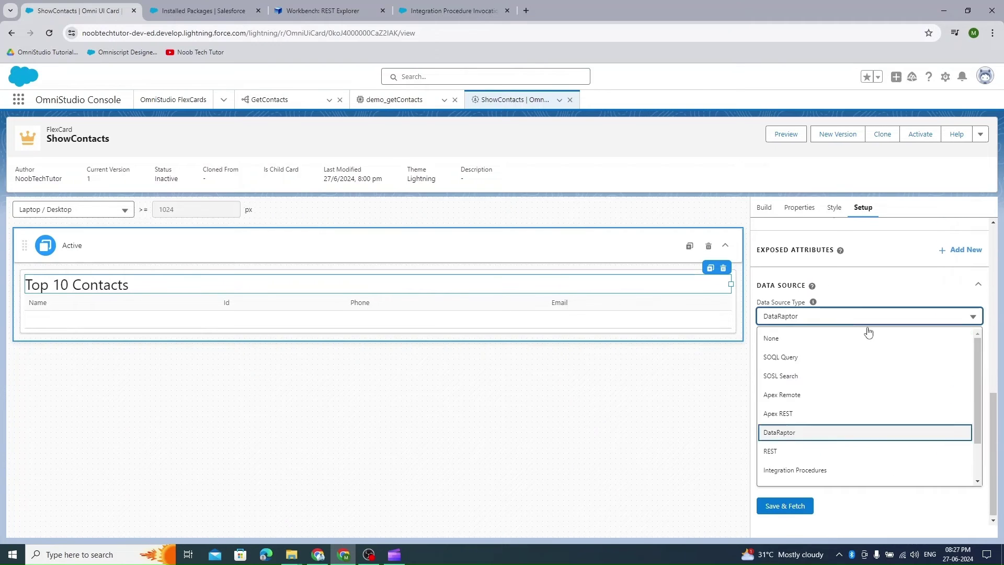
scroll(842, 445, up, 2)
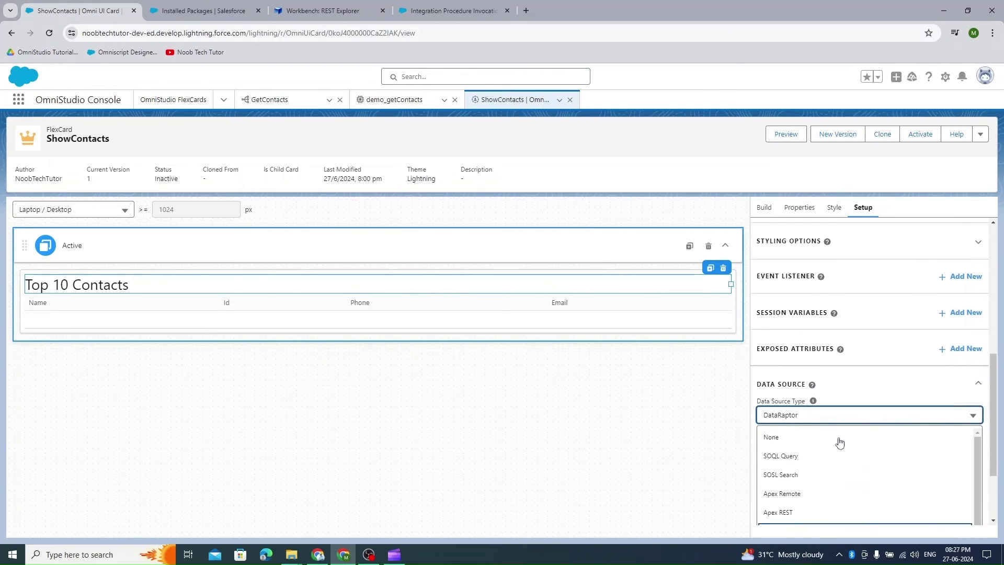
scroll(847, 432, down, 1)
scroll(847, 432, down, 1)
scroll(834, 433, down, 2)
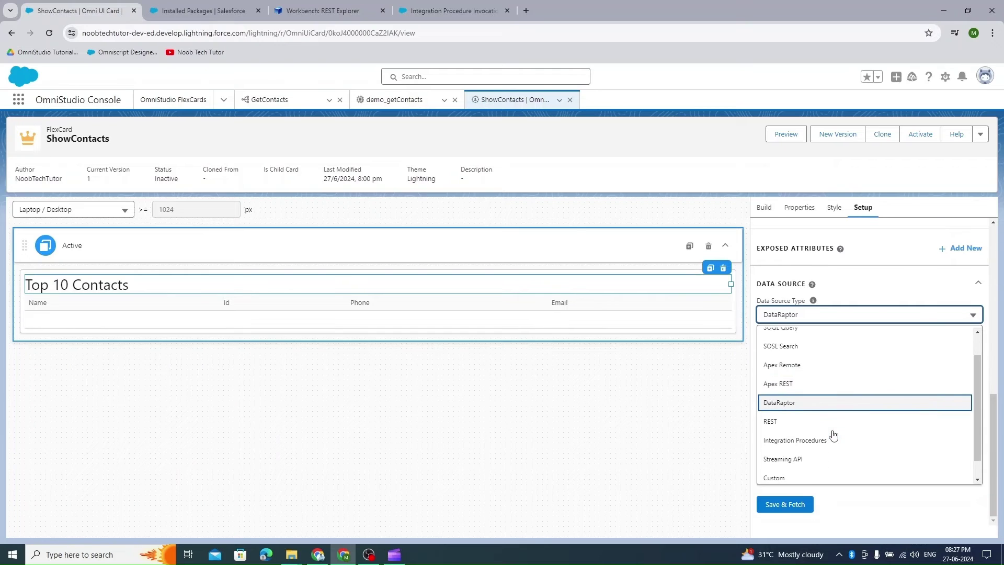
click(795, 456)
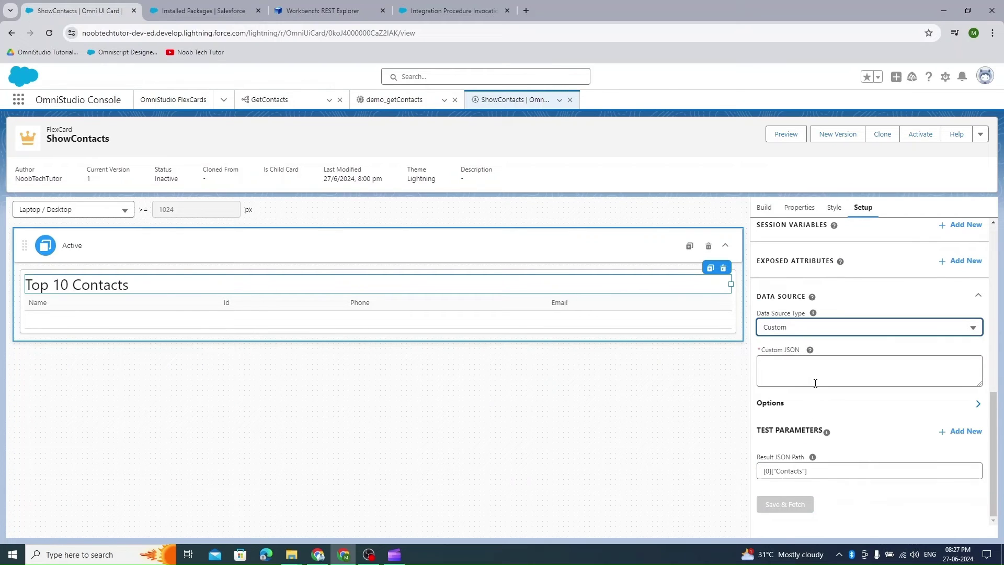
drag(819, 470, 619, 470)
key(BackSpace)
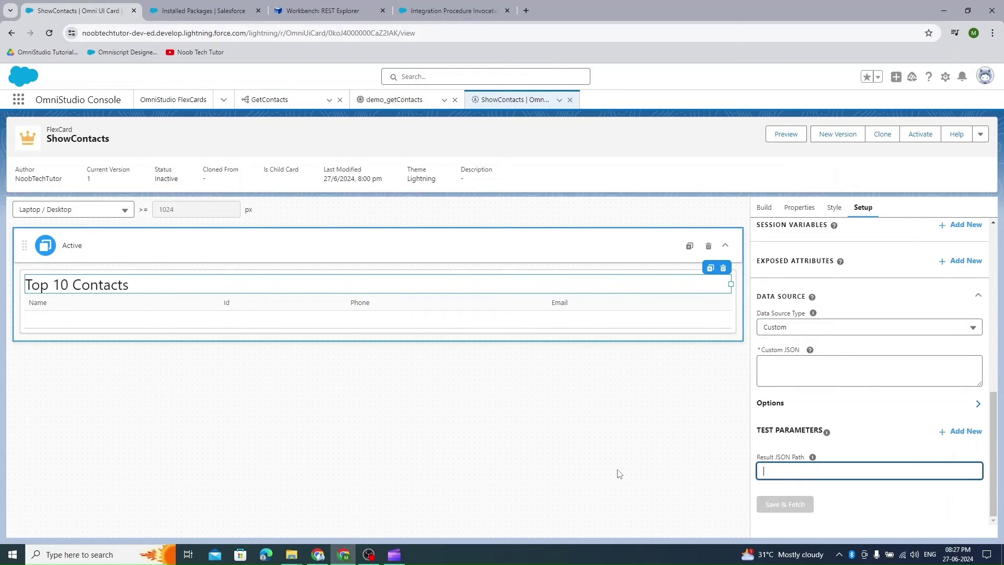
- Run the GetContacts DataRaptor preview and copy the first contact's JSON object from the response
click(231, 10)
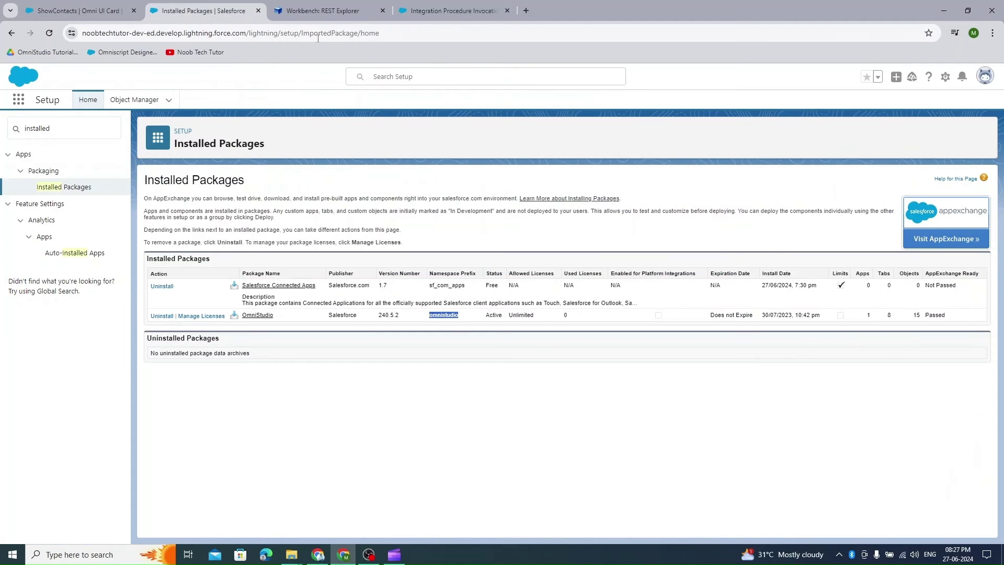
click(78, 11)
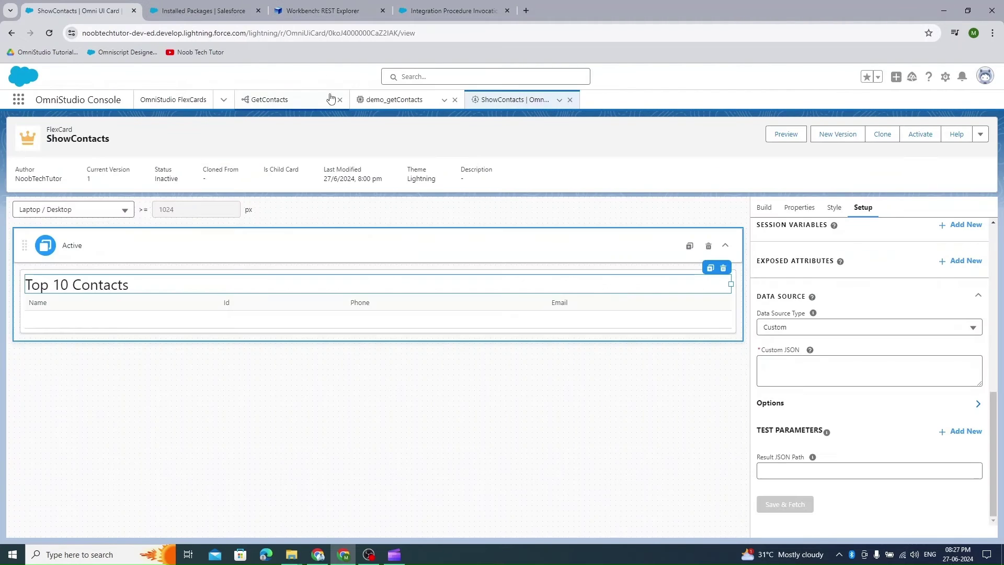
click(287, 100)
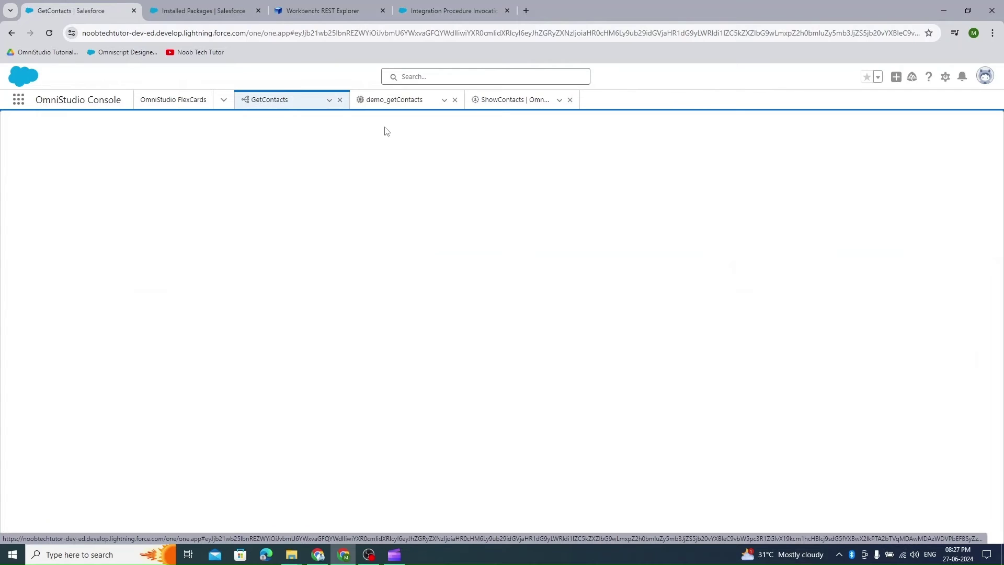
click(212, 186)
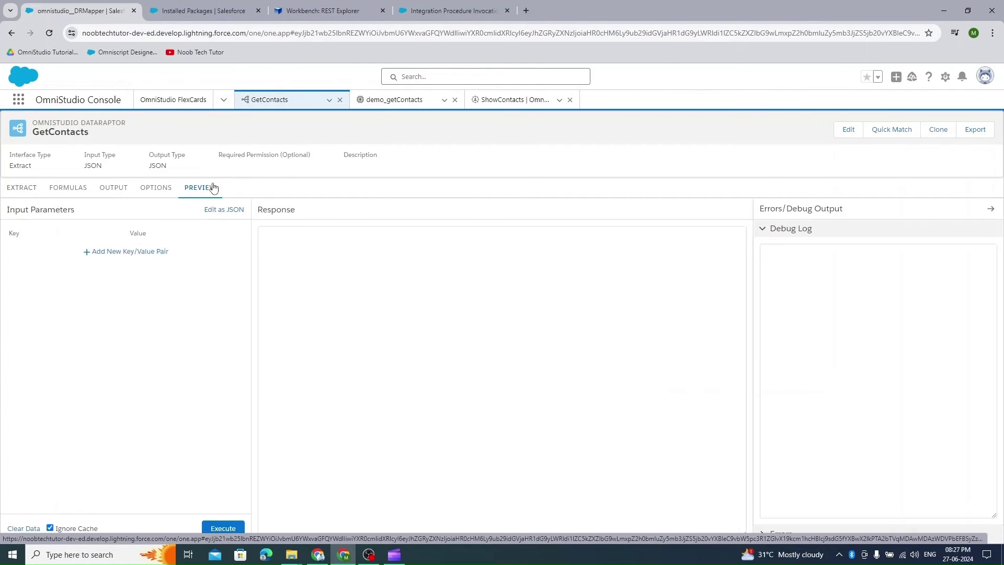
click(233, 528)
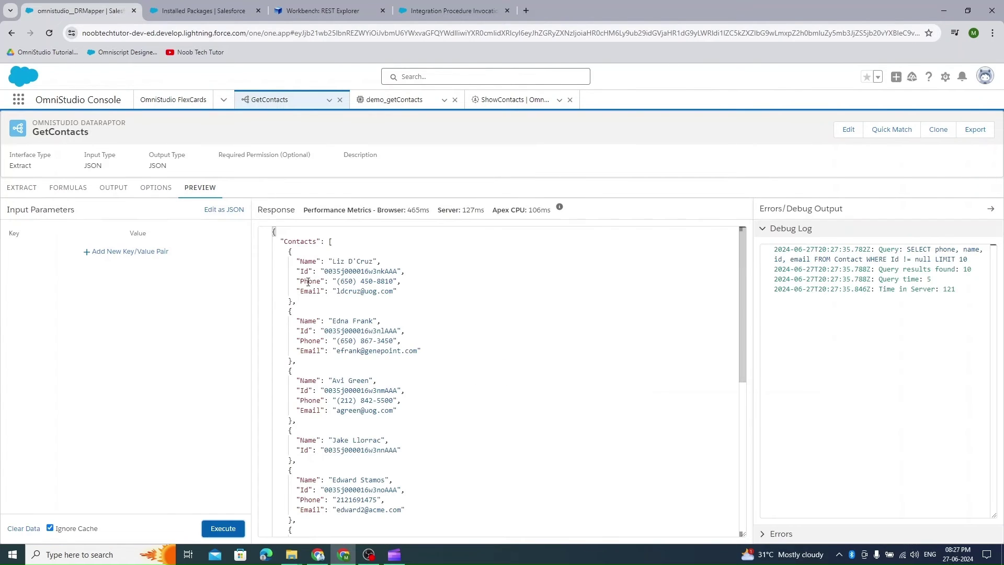
drag(289, 253, 387, 296)
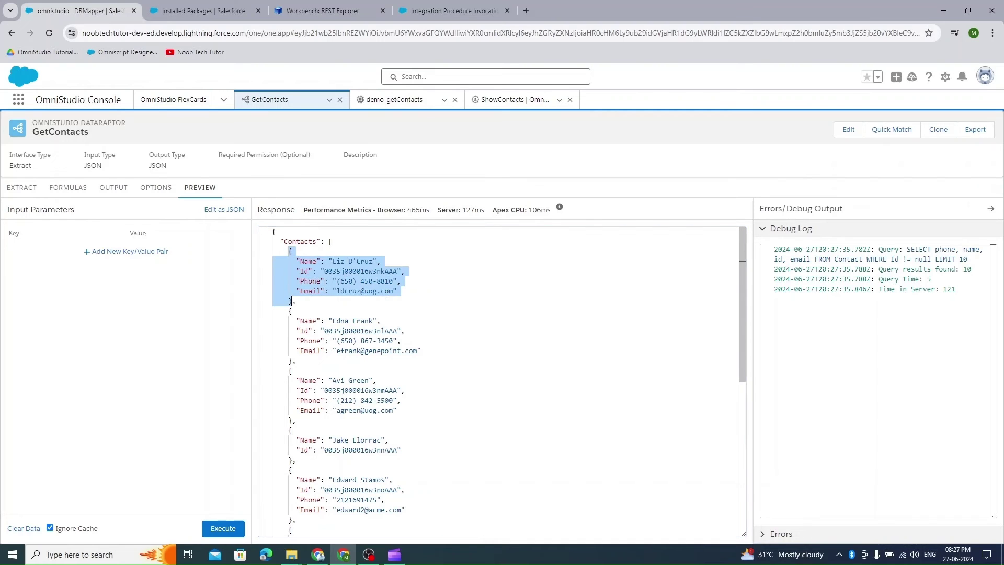
- Paste the copied contact object into the ShowContacts FlexCard's Custom JSON, then save and fetch the data
click(511, 99)
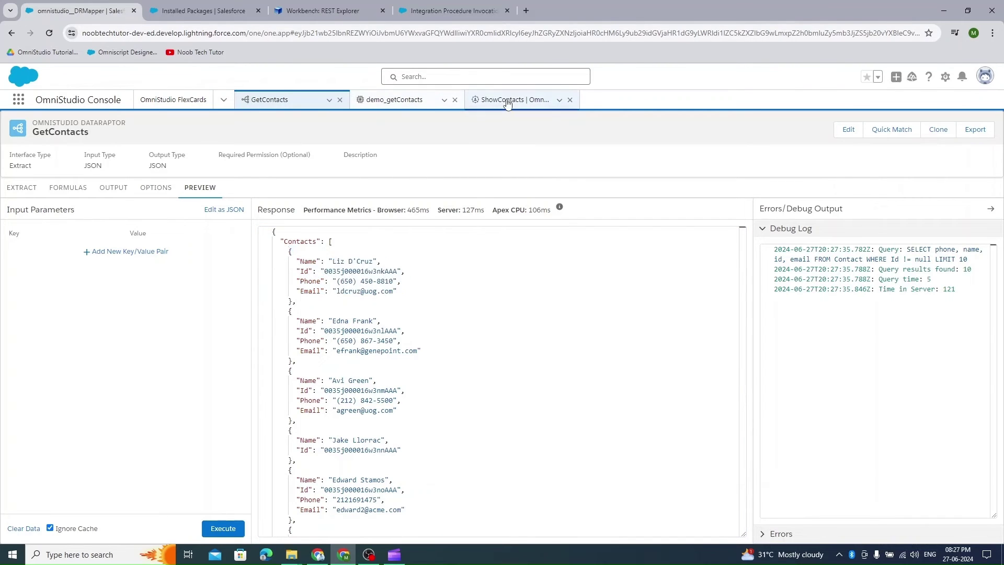
click(791, 369)
key(ctrl+v)
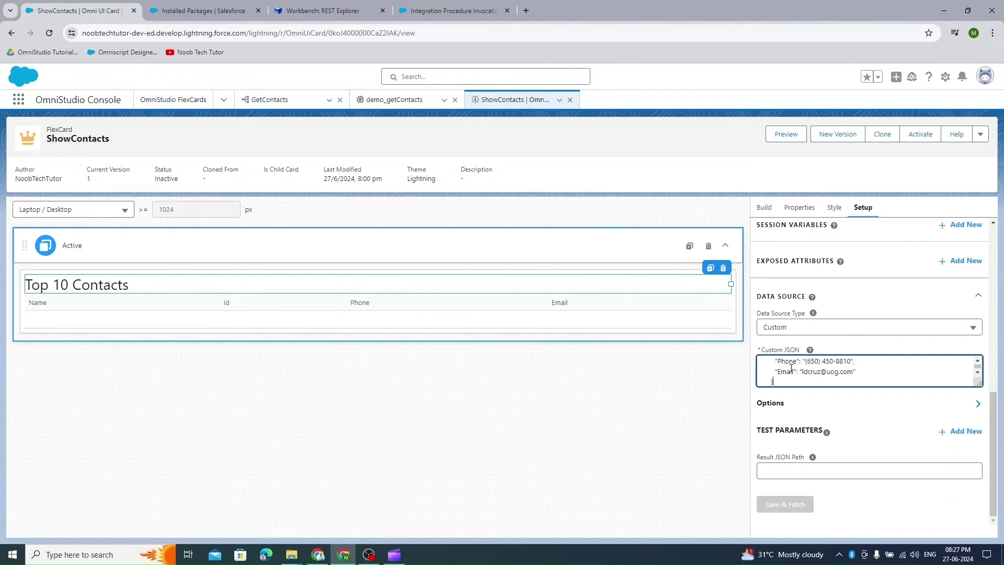
click(785, 504)
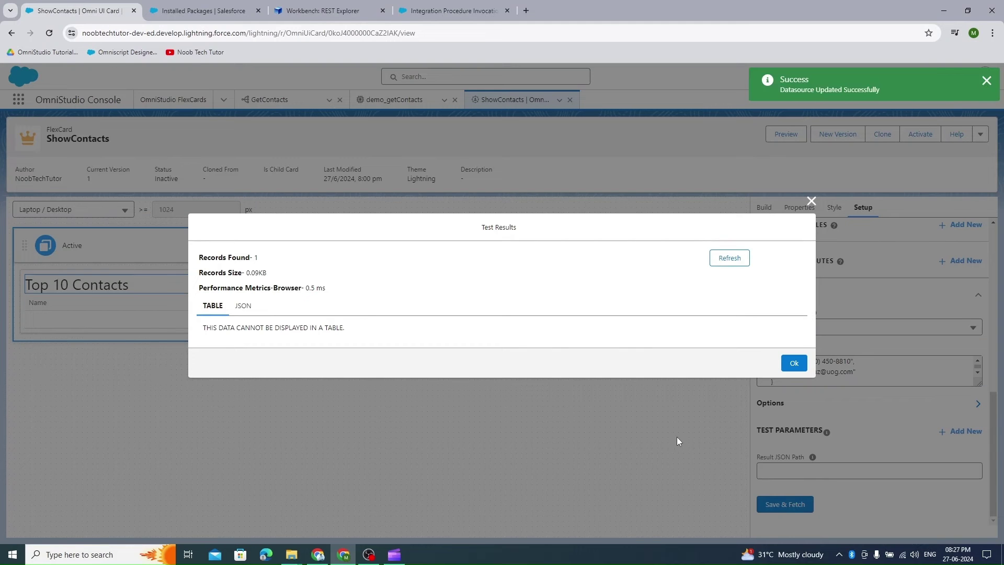
- Close the test results and delete the contacts datatable from the ShowContacts FlexCard's Active state
click(794, 362)
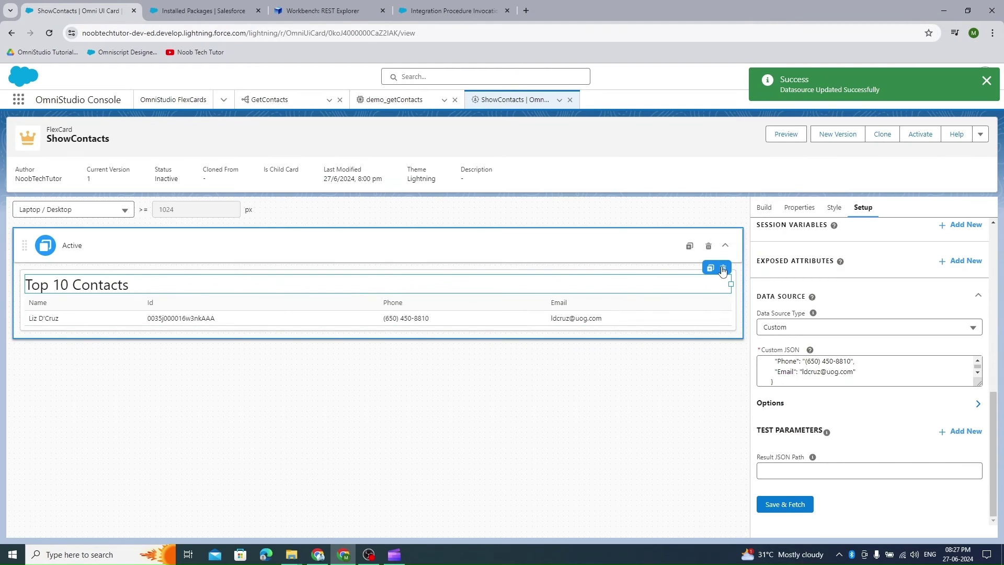
click(683, 304)
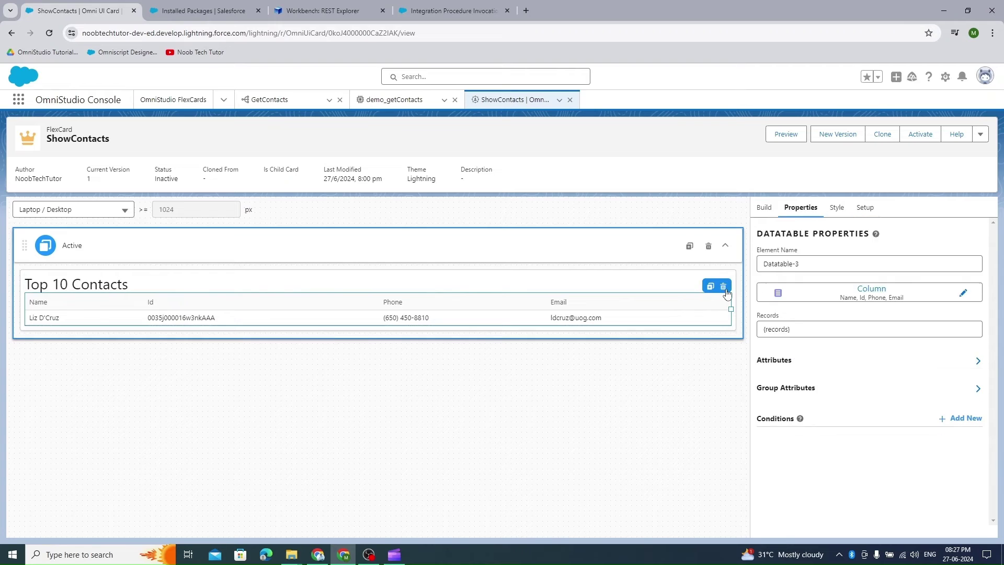
click(721, 285)
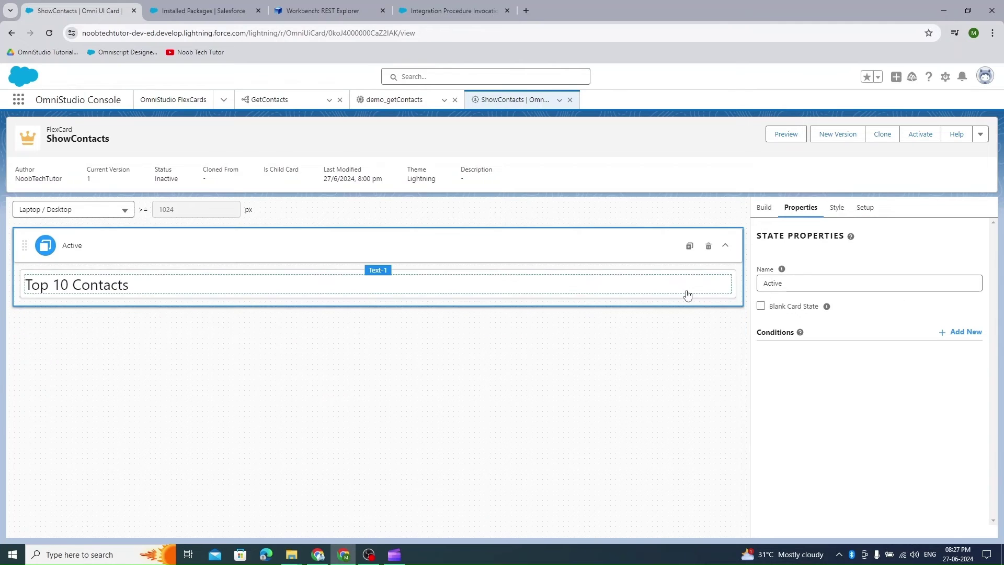
- Replace the "Top 10 Contacts" text of the Text-1 element with "Primary Contact"
click(475, 283)
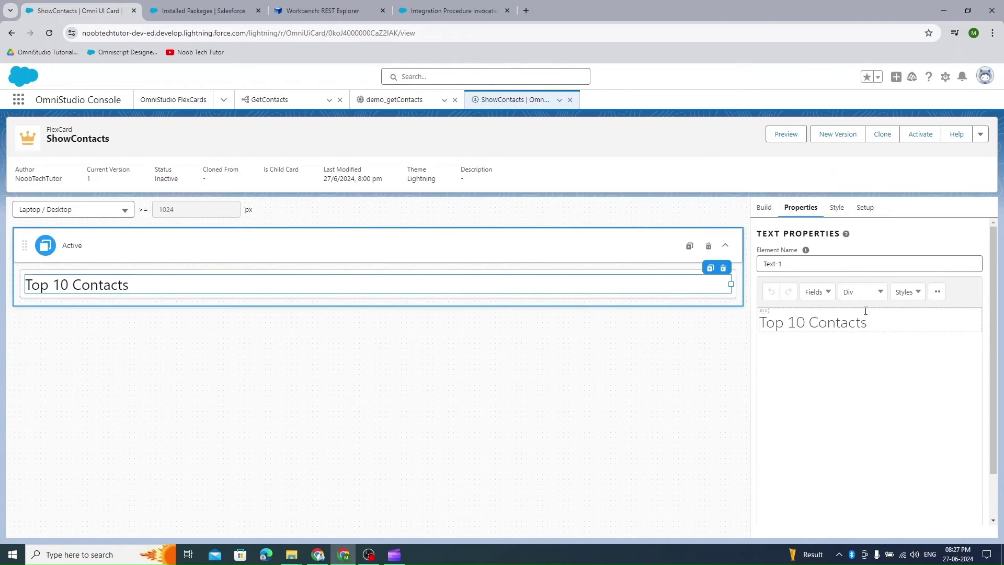
drag(881, 325, 675, 325)
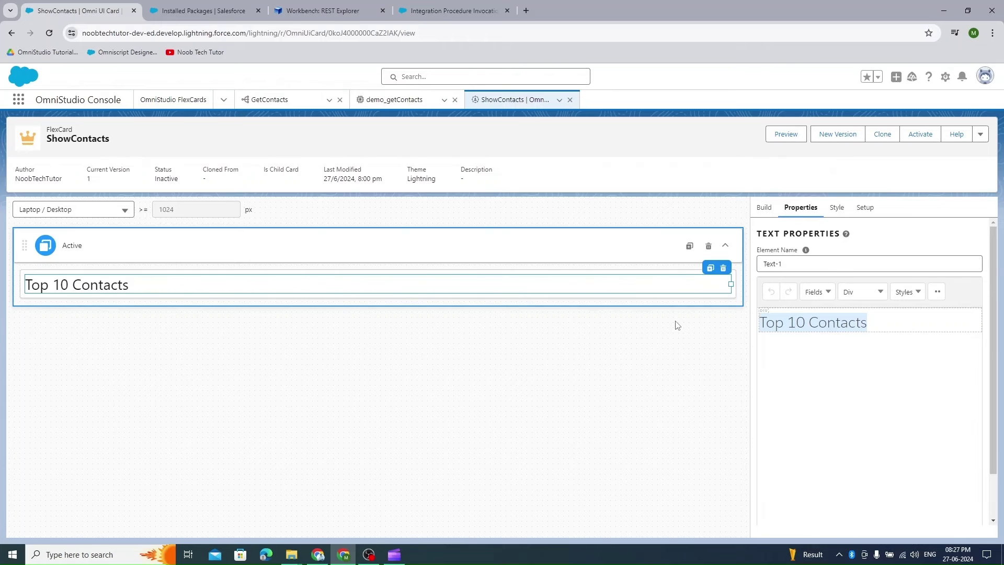
text(P)
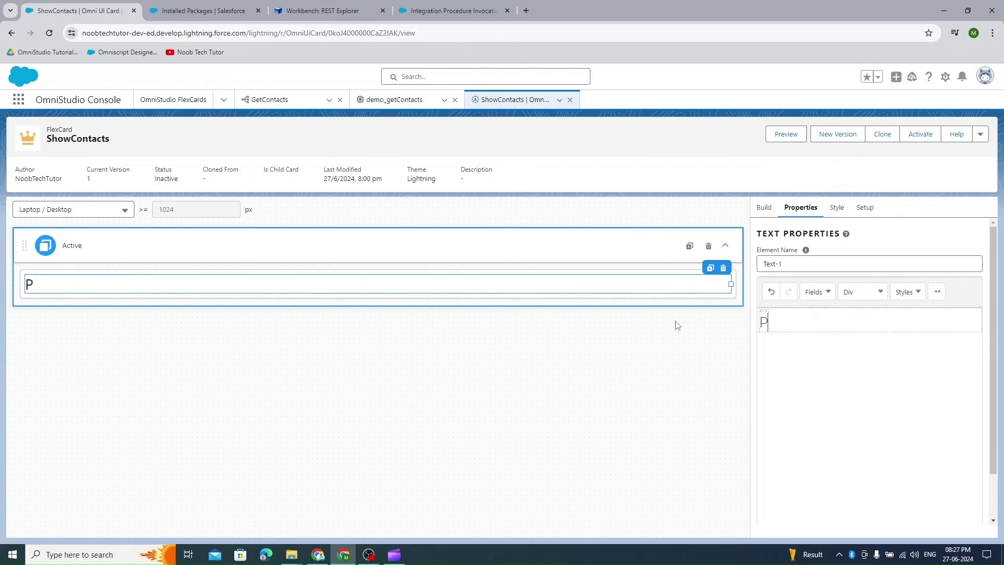
text(rimary Contact)
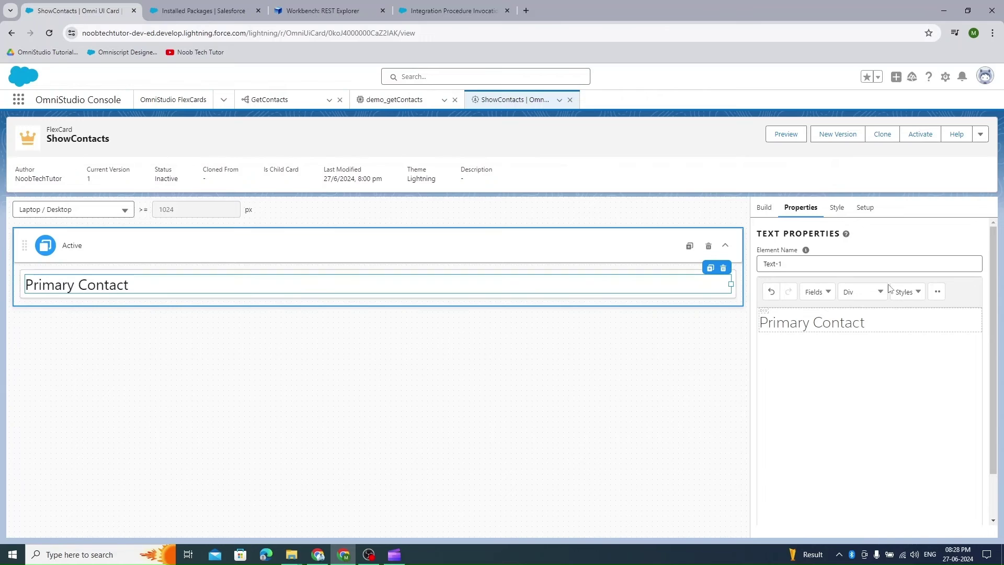
- Add a "Name:" line two lines below the "Primary Contact" heading and give it a smaller text style
key(Return)
key(Return)
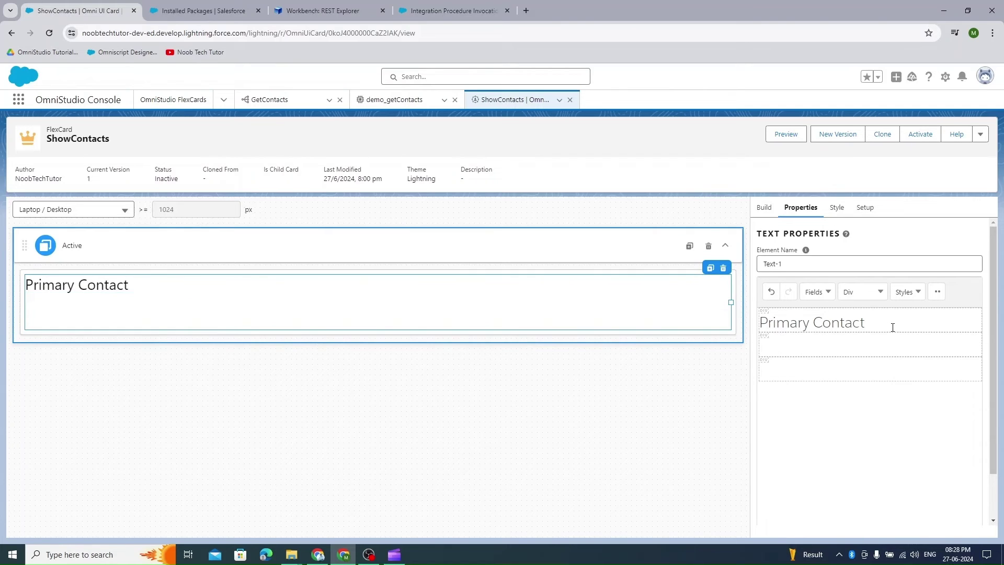
text(Name:)
key(shift+Home)
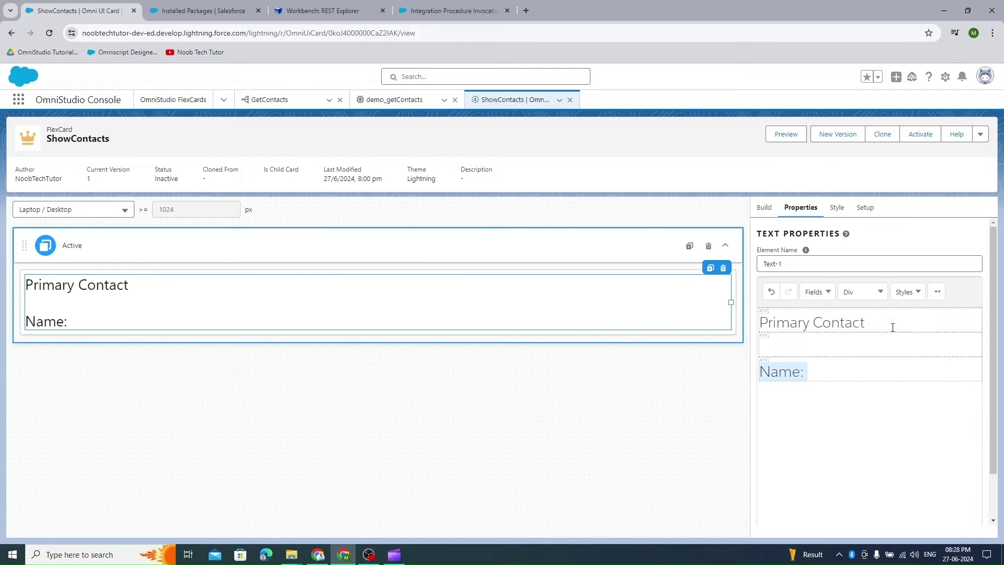
click(903, 292)
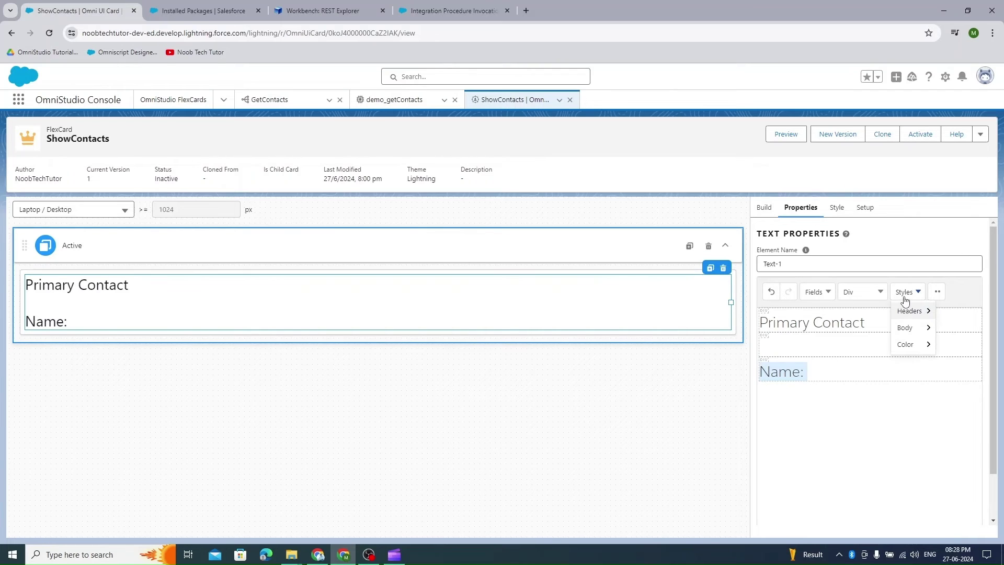
click(878, 317)
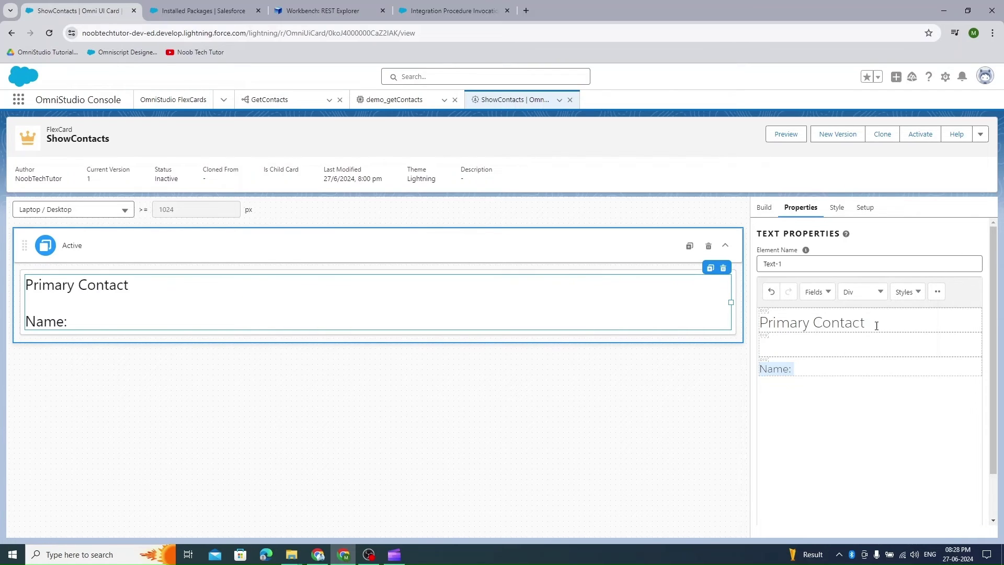
click(857, 362)
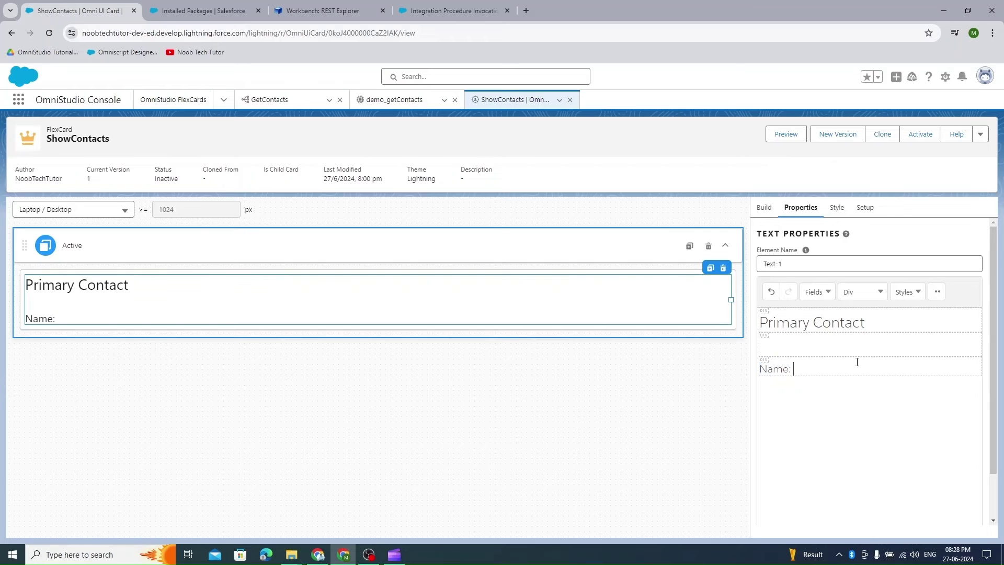
- Check the name key in the Custom JSON and append the {Name} merge field after "Name:" in the text element
click(864, 207)
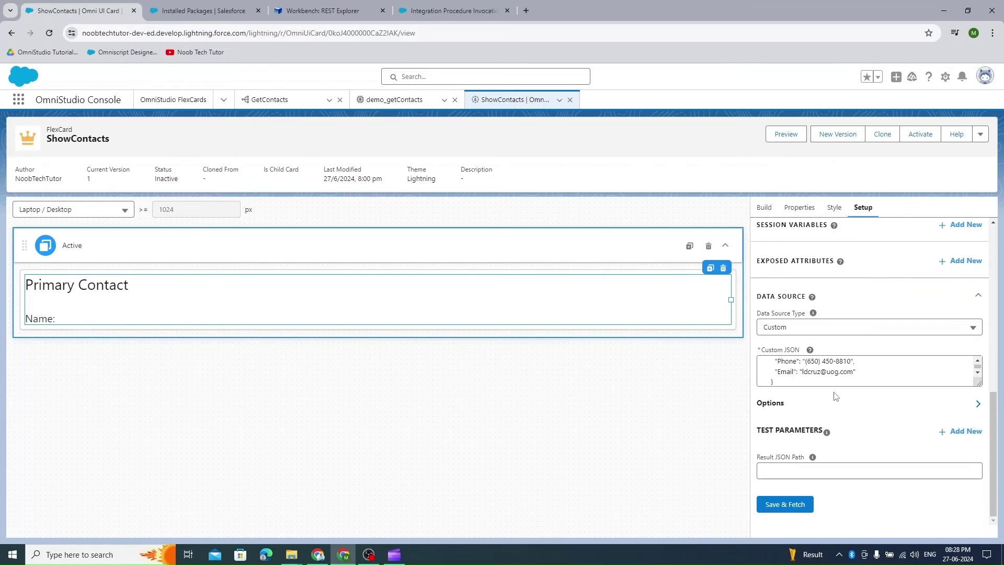
scroll(819, 376, up, 5)
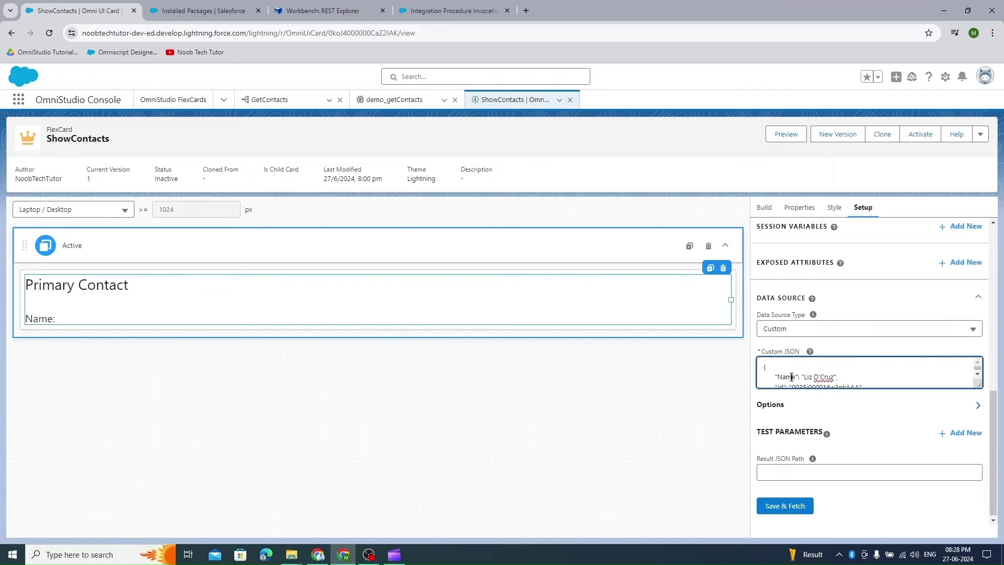
double_click(790, 375)
click(56, 325)
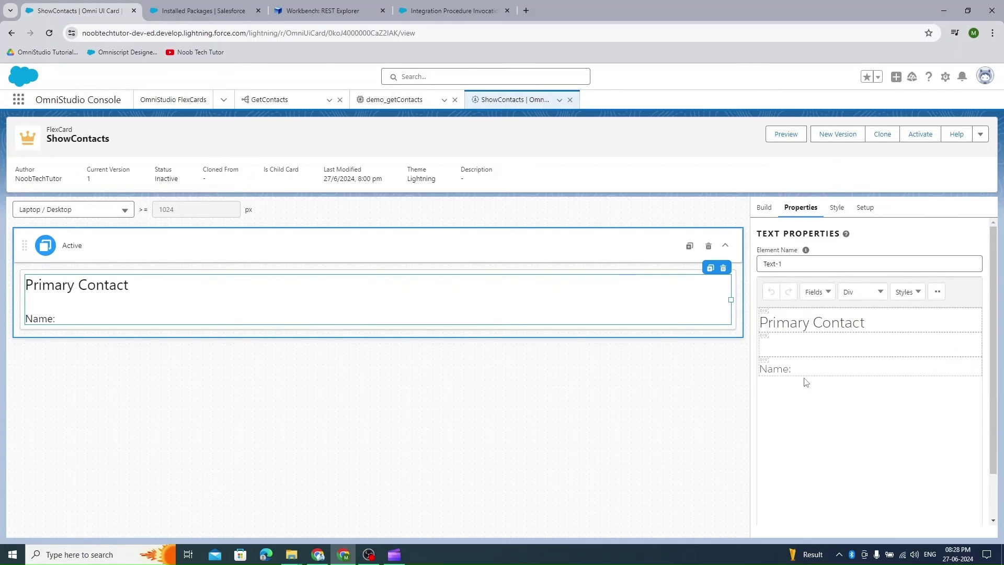
click(960, 368)
text({Name})
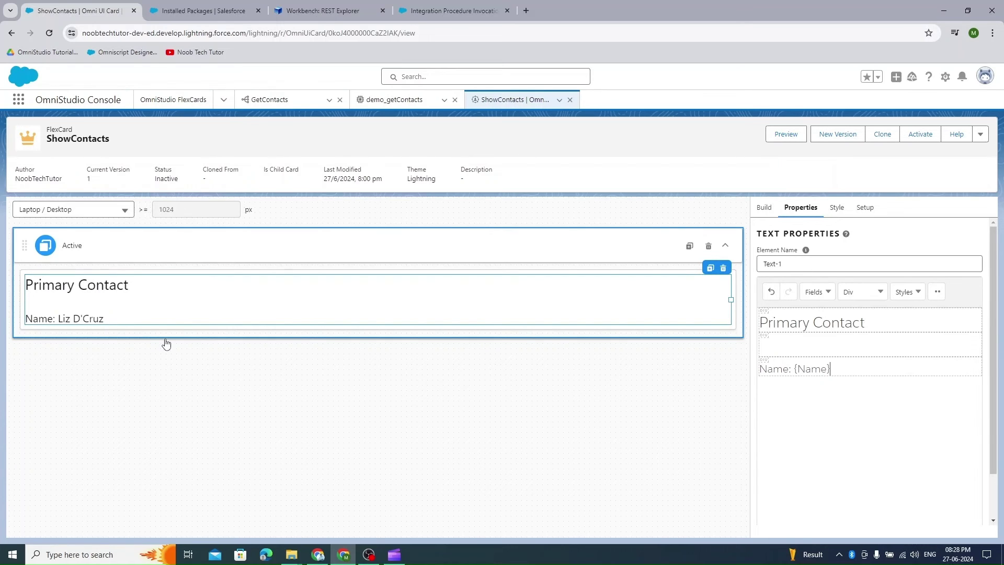
- Add the lines "Email: {Email}" and "Phone: {Phone}" below the name line, followed by an empty line
key(Return)
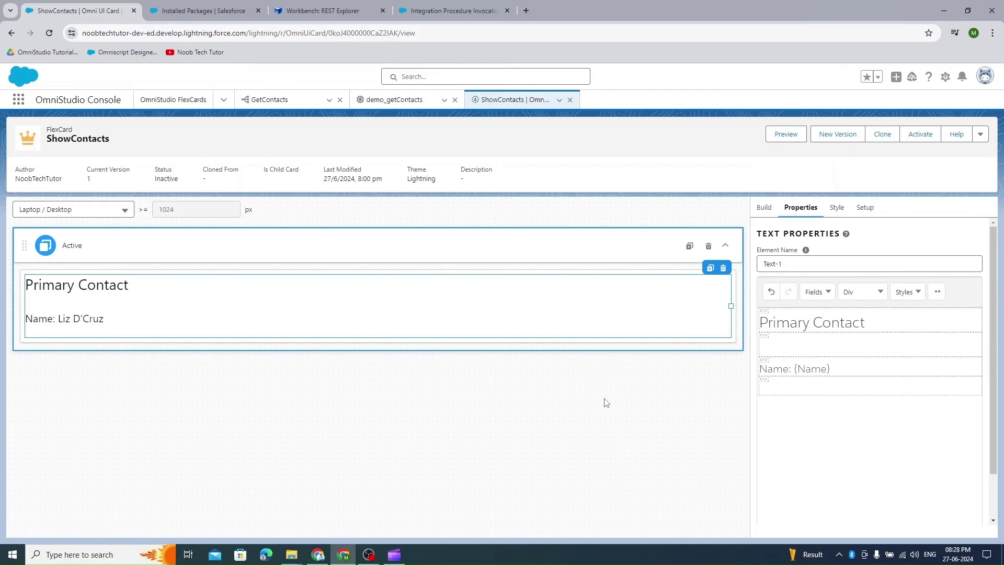
text(Email: {Email})
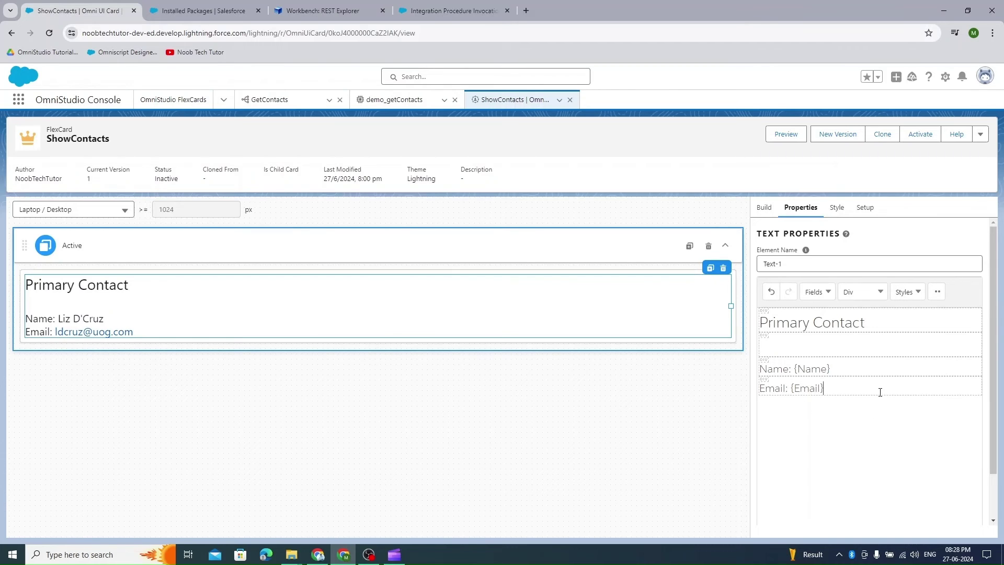
key(Return)
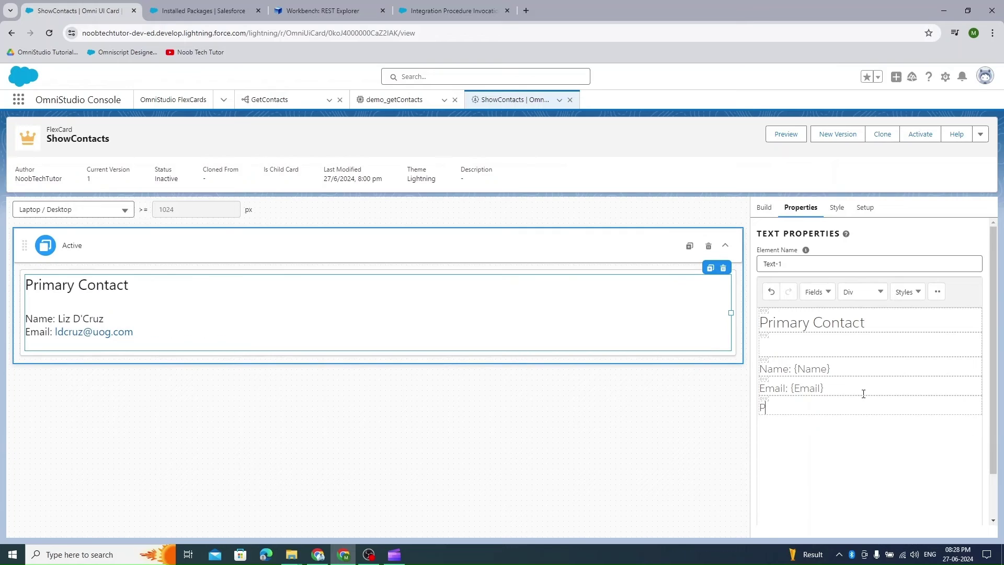
text(Phone: {Phone)
key(Return)
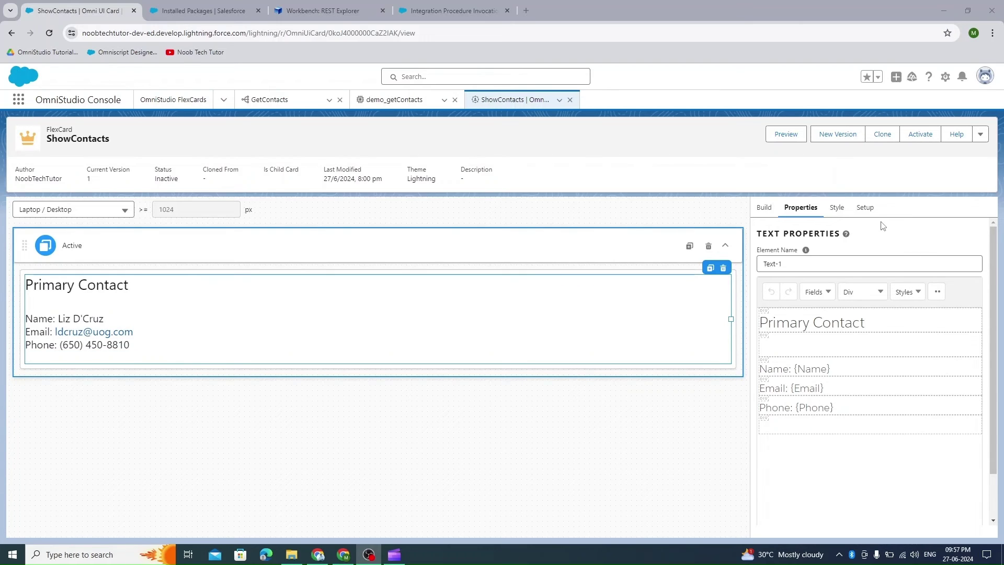
- Review the FlexCard's Repeat Records option and Custom JSON, and copy the first two contact objects from the GetContacts DataRaptor preview response
click(868, 208)
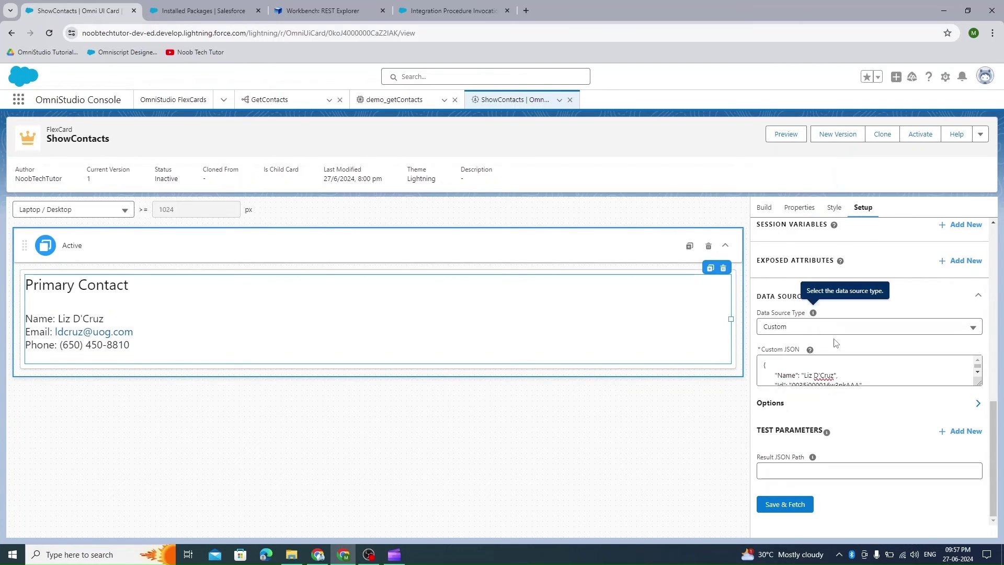
scroll(891, 430, up, 10)
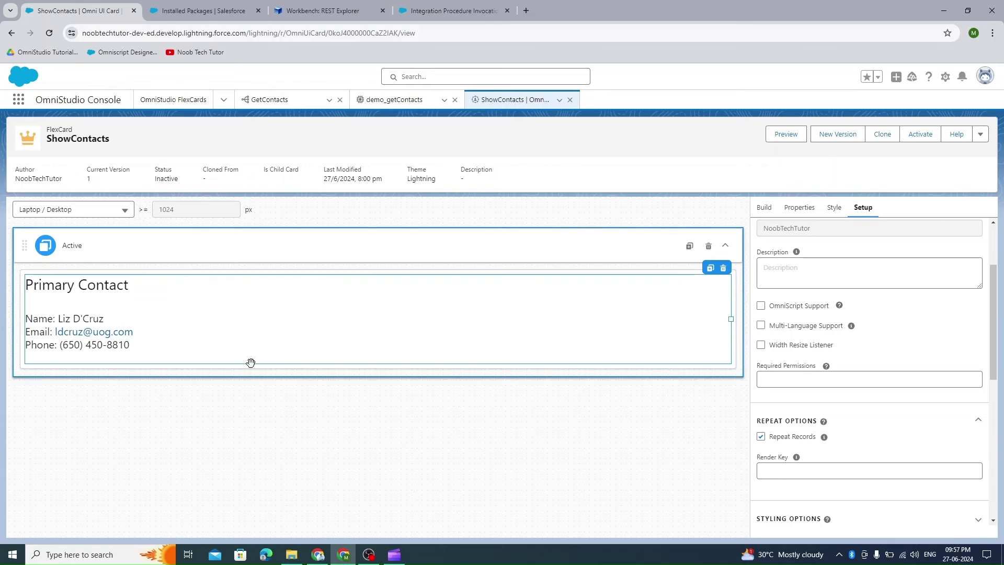
scroll(906, 378, down, 8)
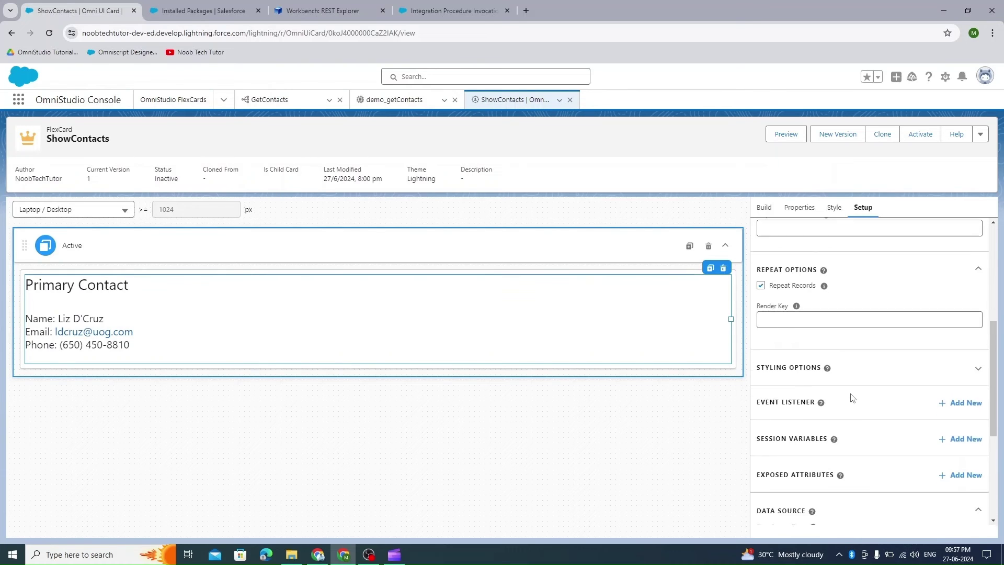
click(836, 378)
scroll(847, 374, down, 2)
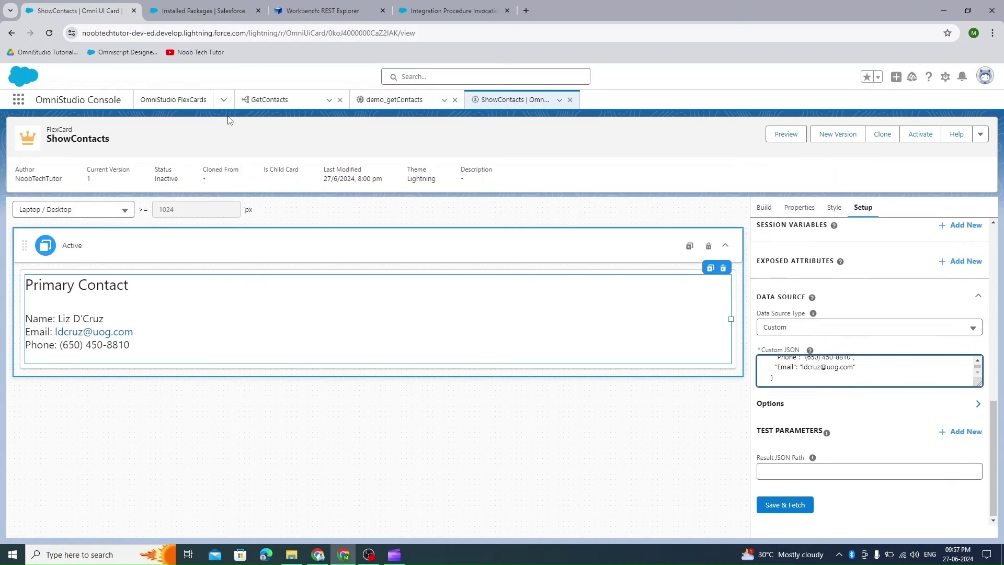
click(316, 105)
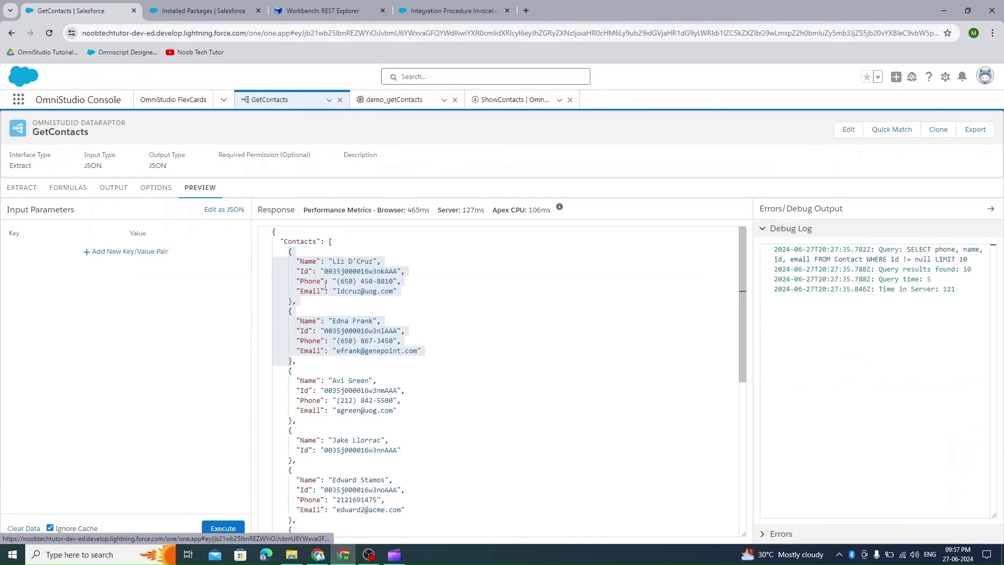
click(291, 361)
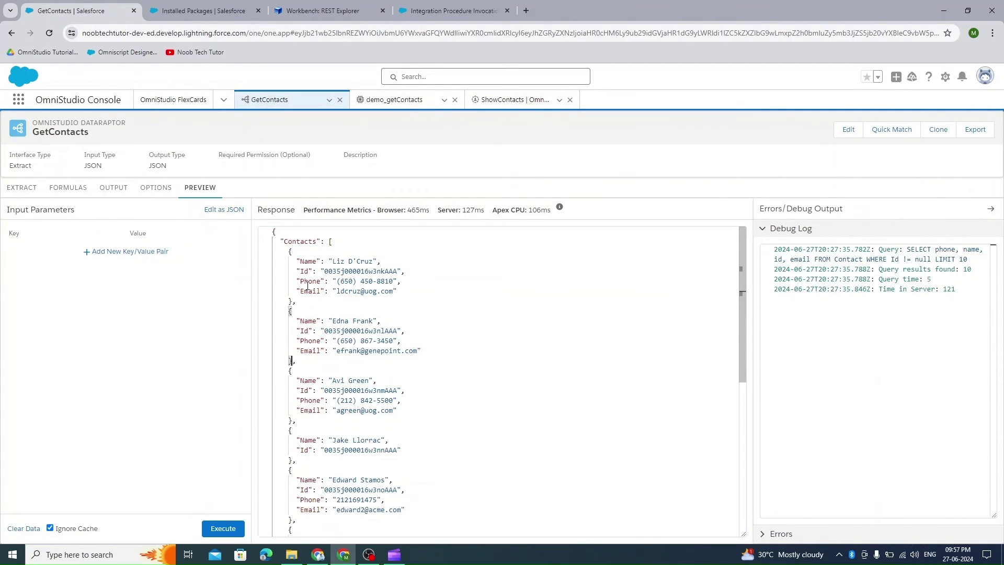
shift+click(290, 251)
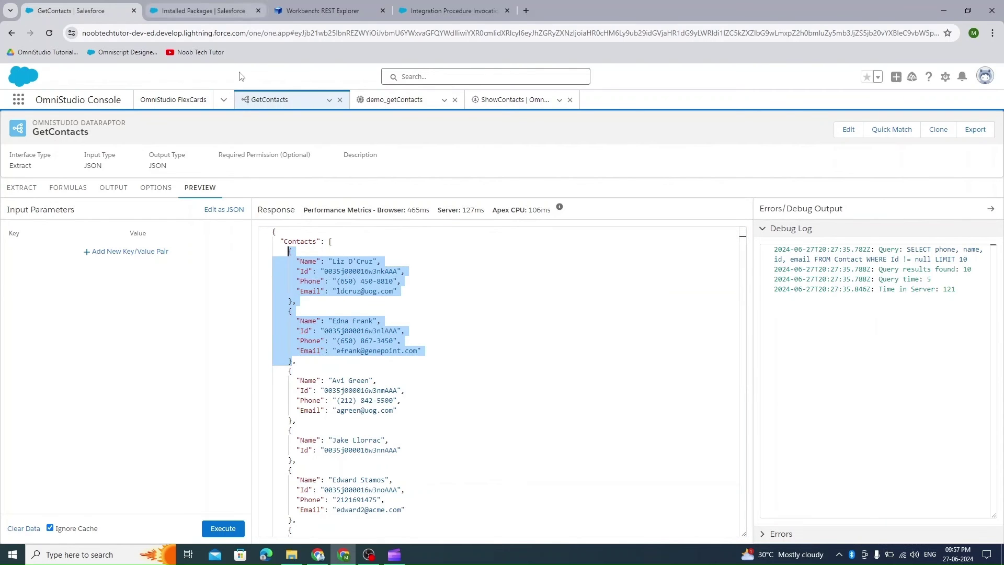
- Replace the FlexCard's Custom JSON with a bracketed array of the two copied contacts, save and fetch, and check the JSON test results
click(505, 99)
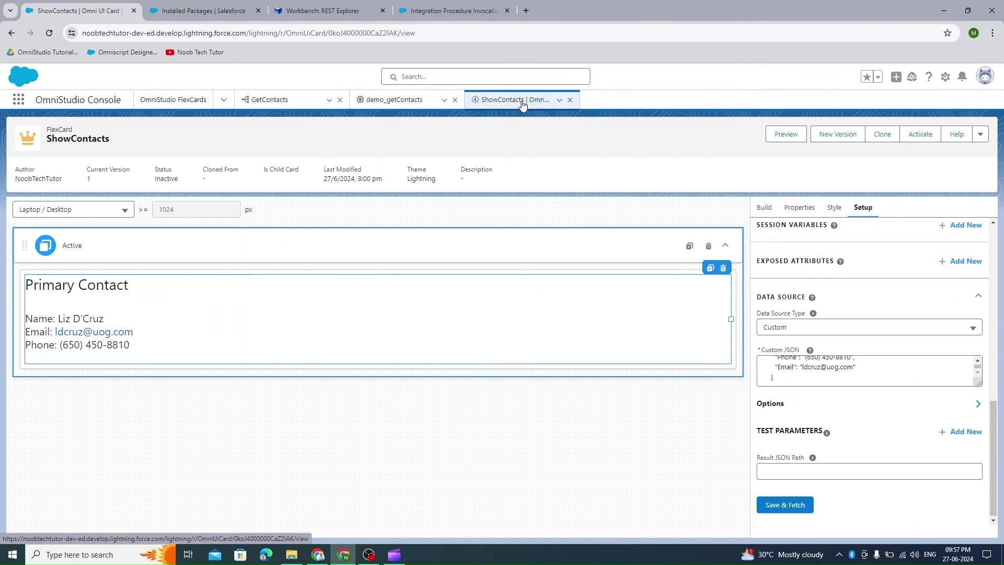
click(787, 383)
key(ctrl+a)
key(BackSpace)
text([)
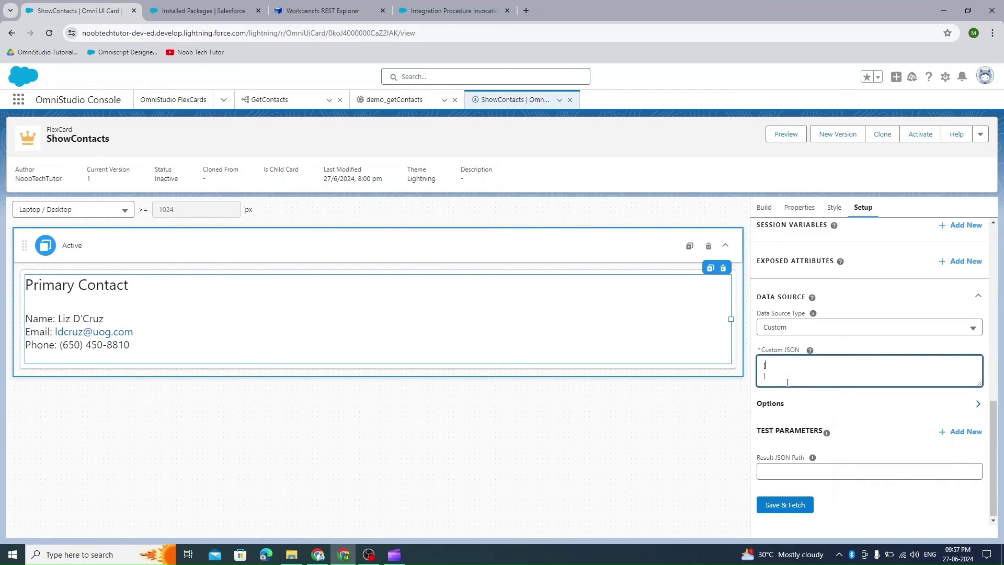
key(ctrl+v)
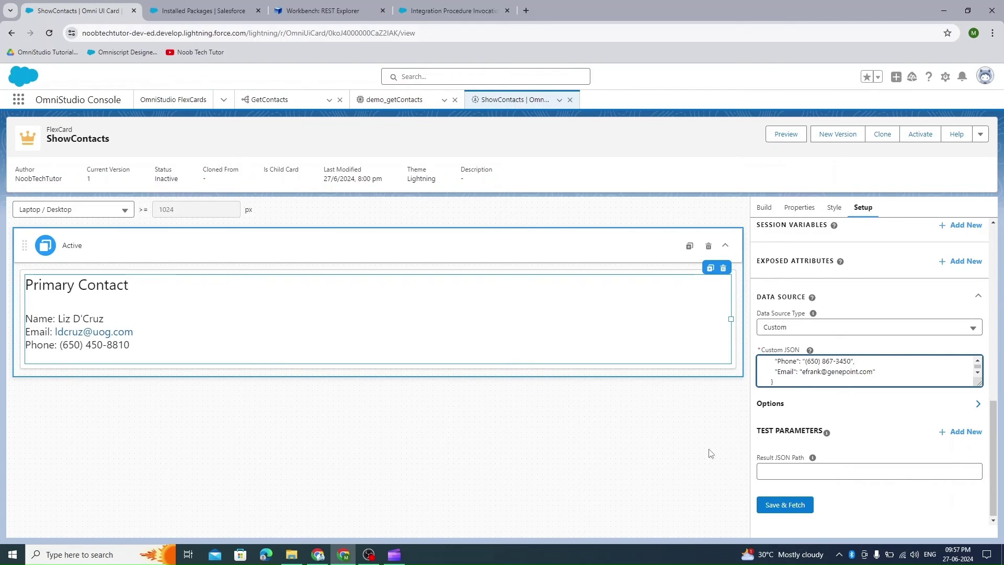
click(785, 505)
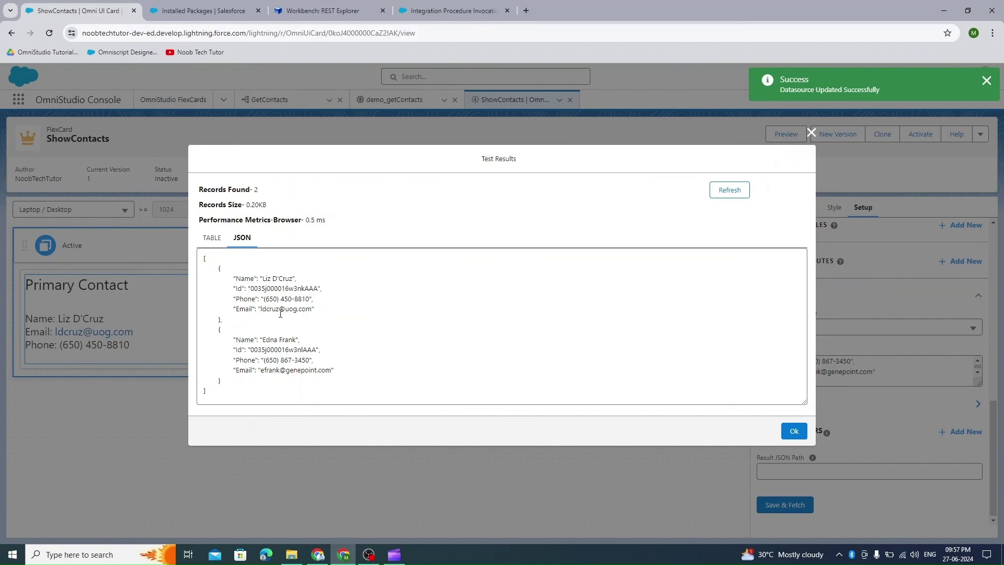
drag(214, 268, 240, 378)
click(225, 298)
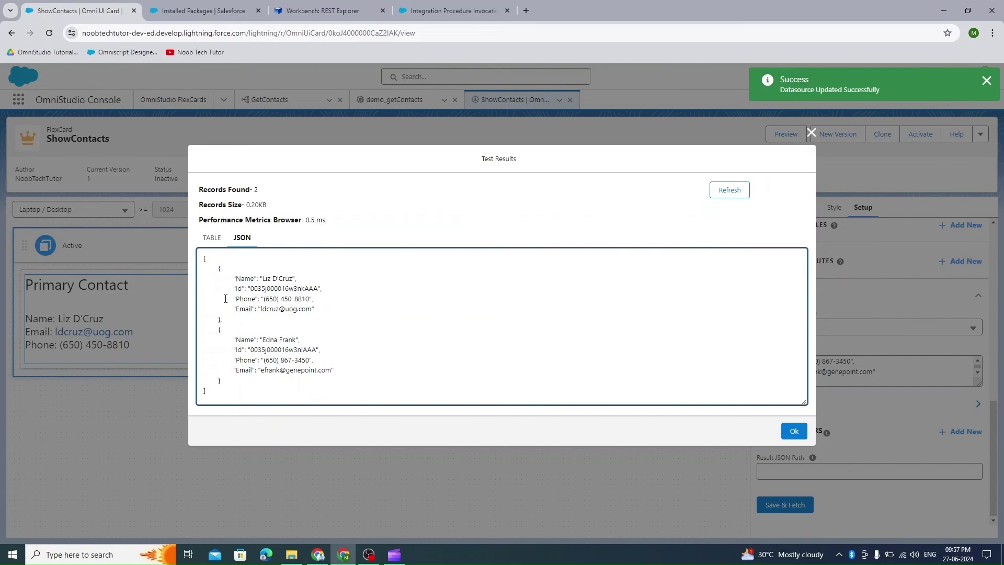
click(793, 431)
- Preview the ShowContacts FlexCard with the two contacts, then return to the design view and its repeat options
click(786, 134)
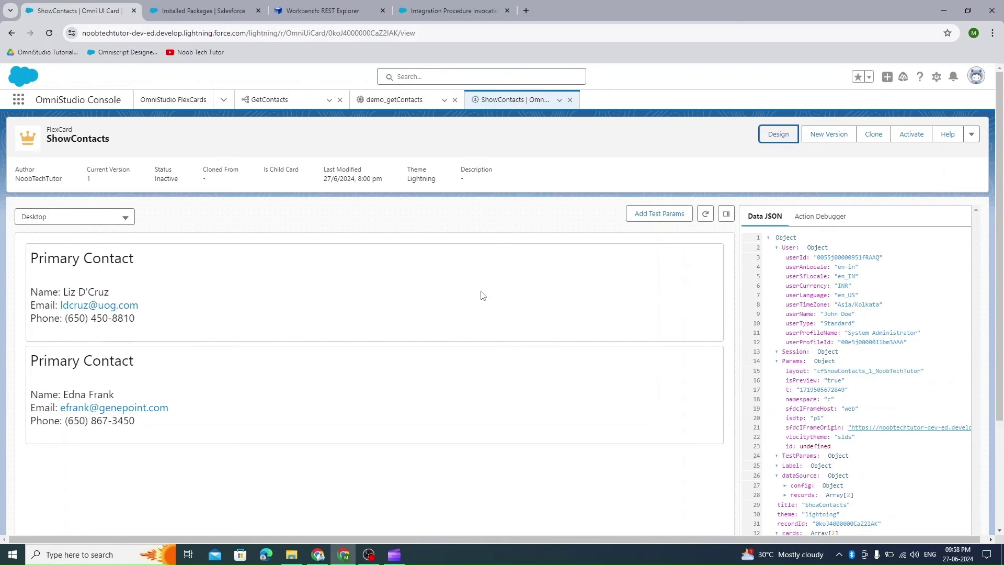
click(786, 137)
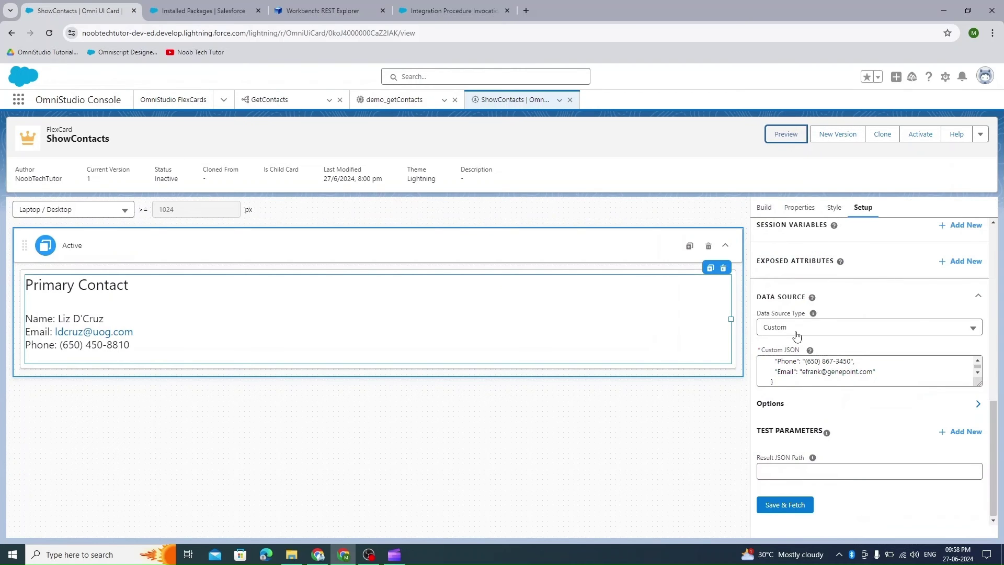
scroll(796, 353, up, 10)
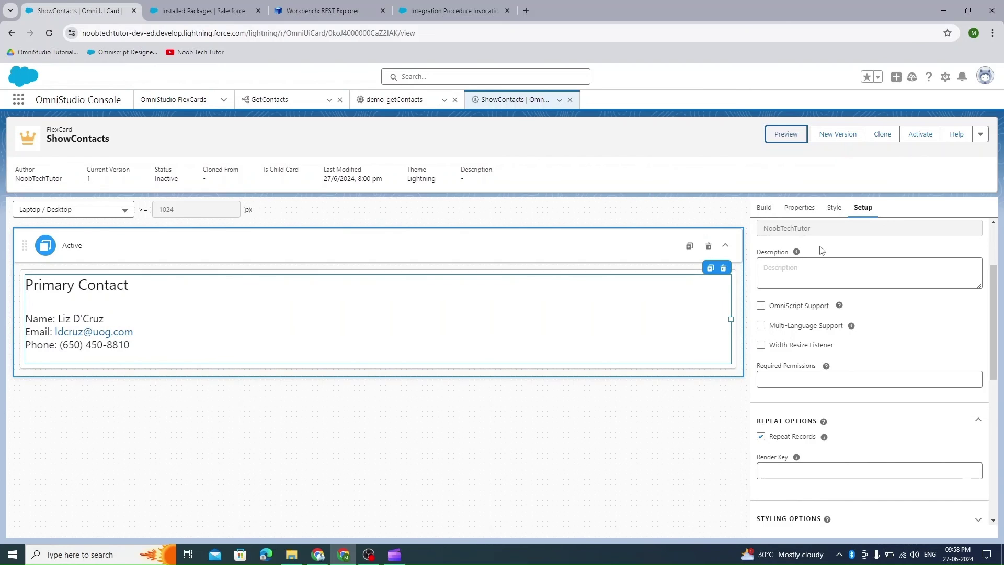
- Delete the Primary Contact text element from the Active state and expand the list of available data fields
scroll(826, 293, up, 2)
click(764, 207)
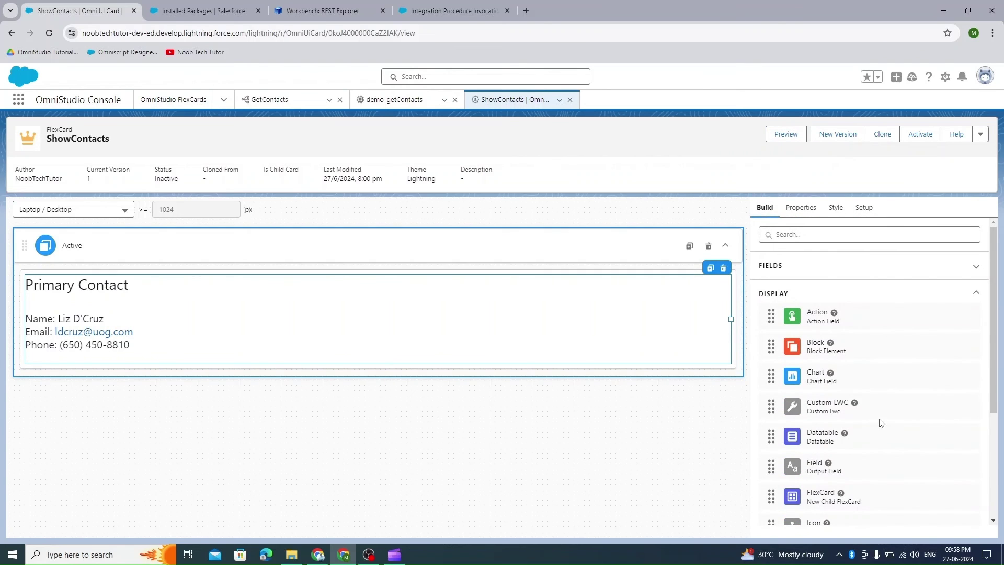
click(723, 270)
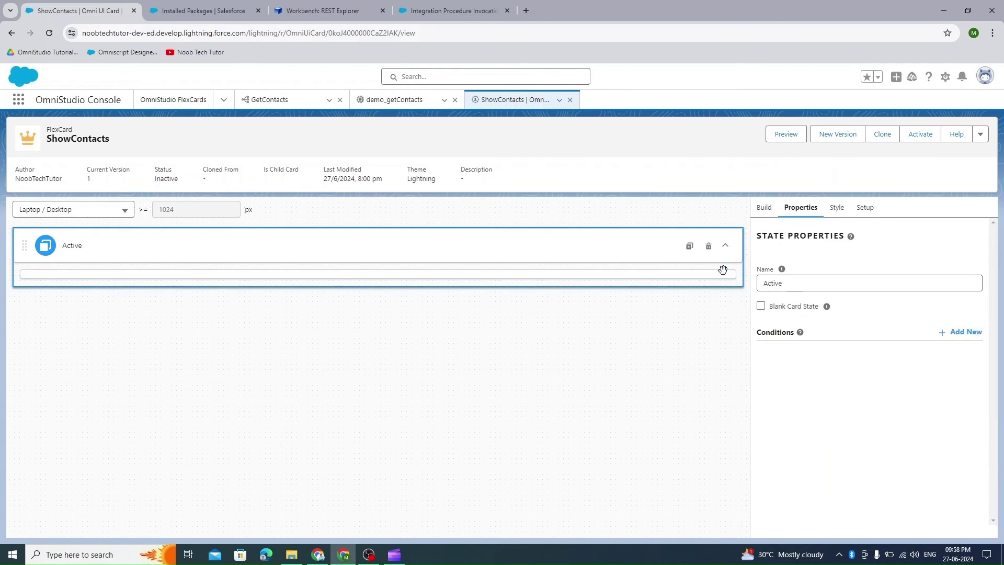
click(764, 208)
scroll(907, 316, down, 4)
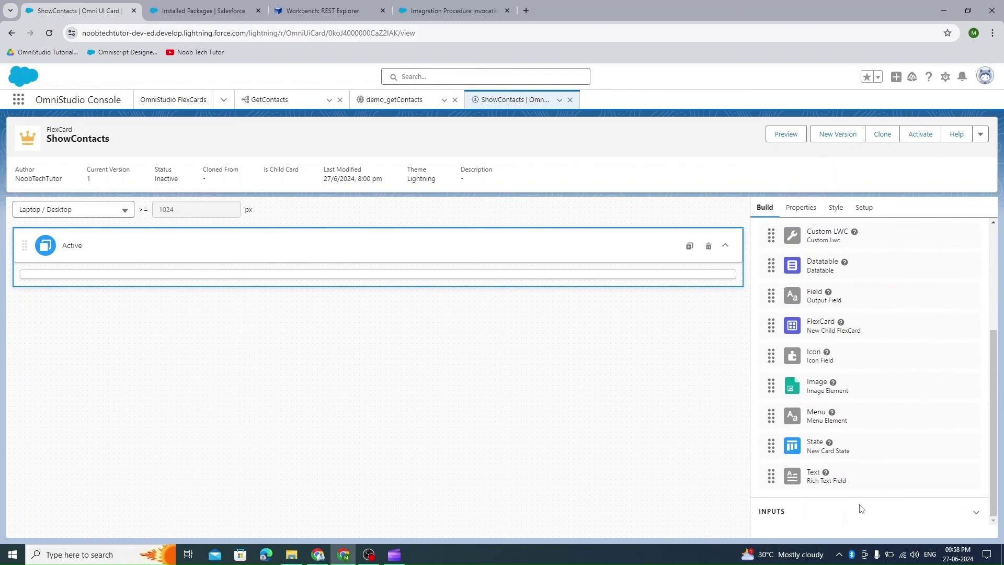
scroll(851, 409, up, 4)
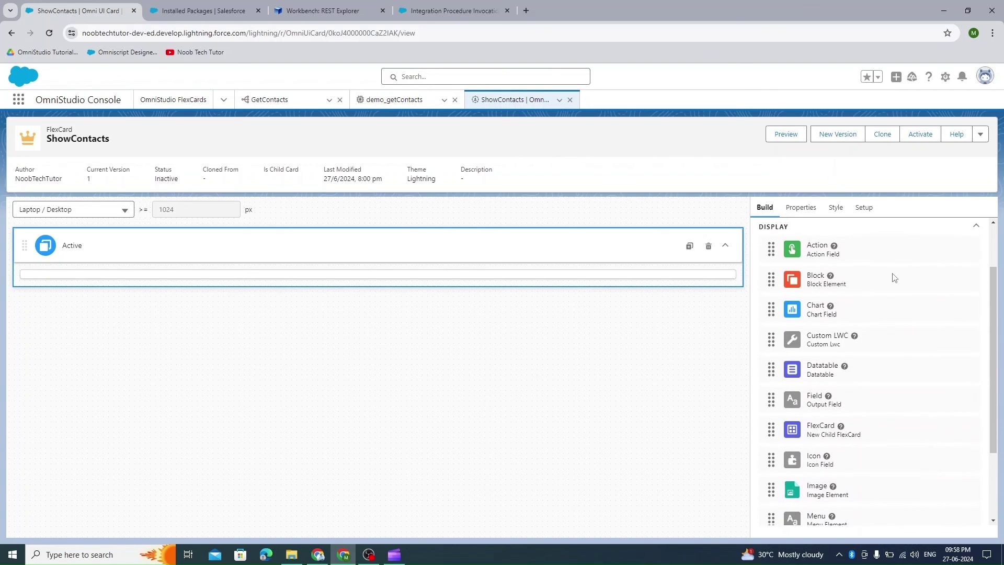
click(793, 267)
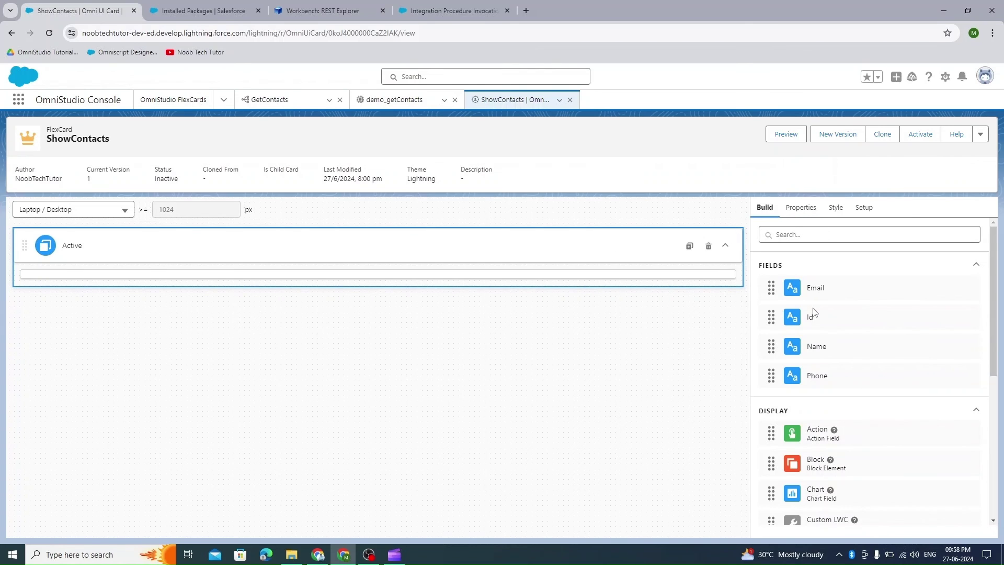
- Review the FlexCard's Repeat Records option and Custom JSON data source, and save and fetch the data
click(860, 208)
scroll(872, 366, down, 10)
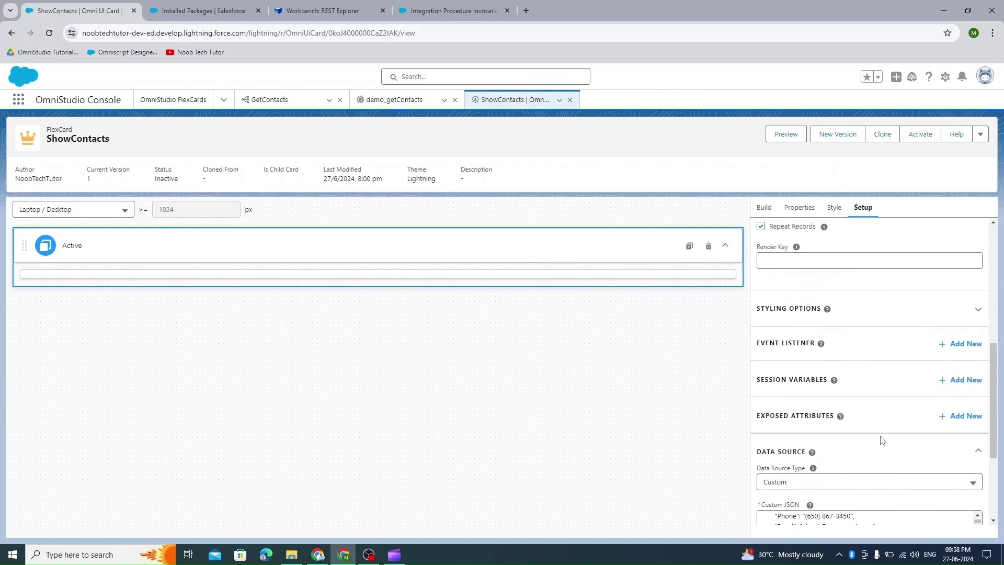
scroll(843, 426, up, 4)
scroll(815, 397, down, 5)
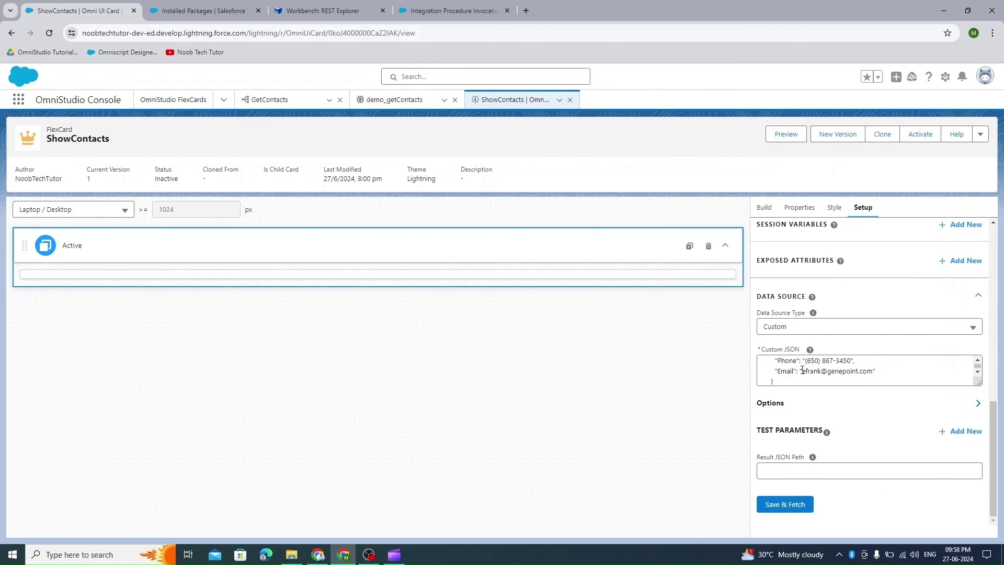
scroll(805, 370, up, 5)
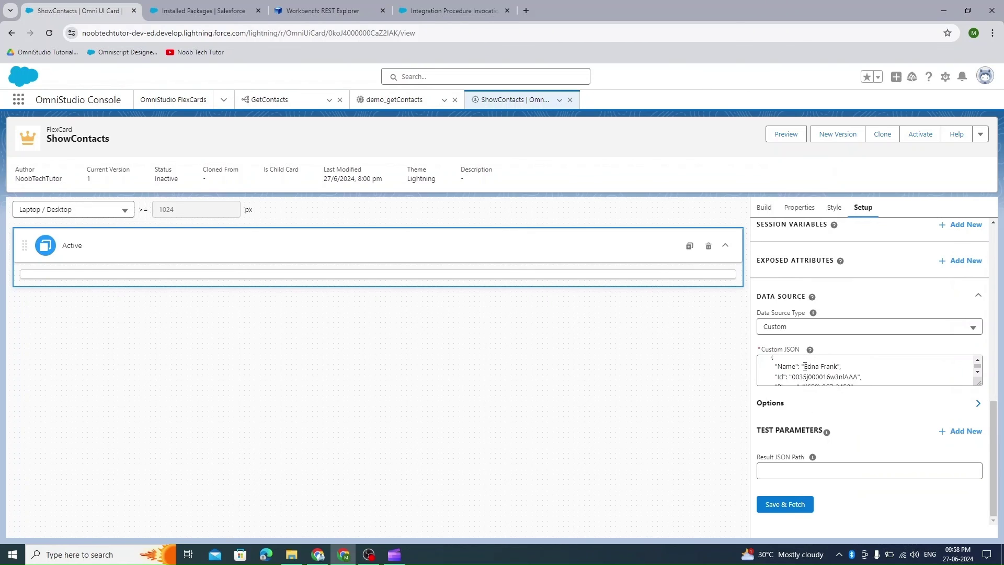
click(805, 509)
- Add the Email, Name and Phone data fields to the Active state, stacked in that order
click(764, 207)
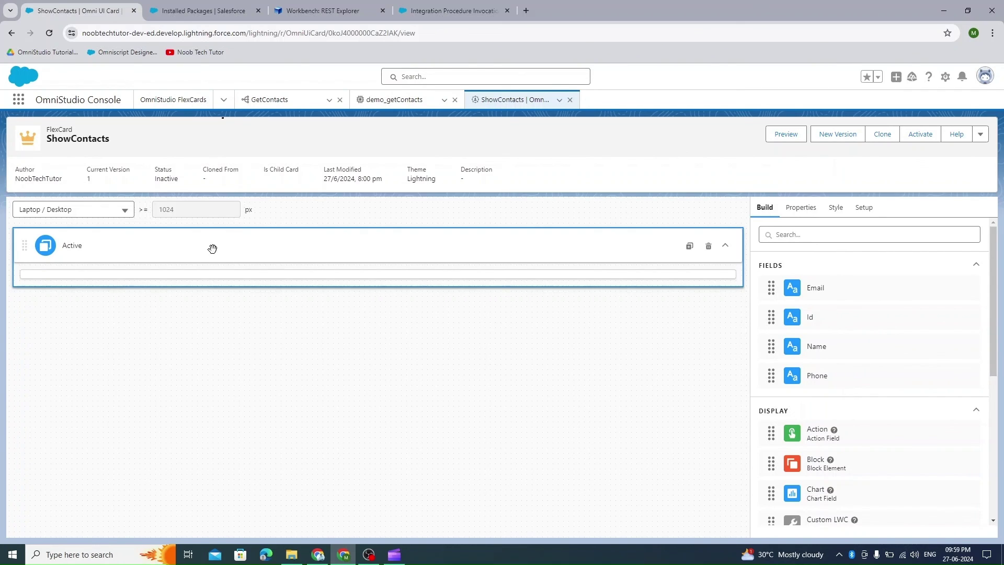
drag(814, 291, 563, 280)
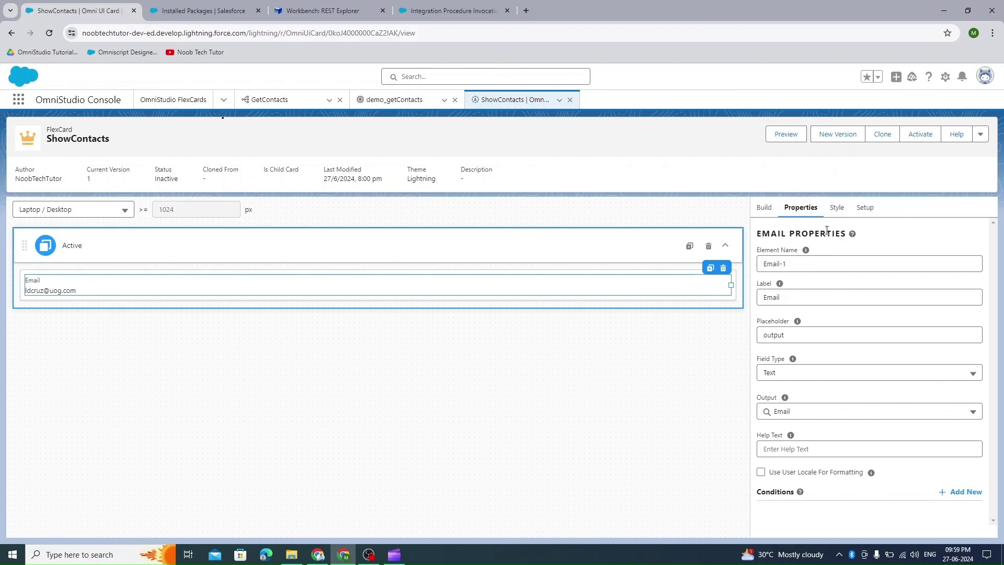
click(764, 208)
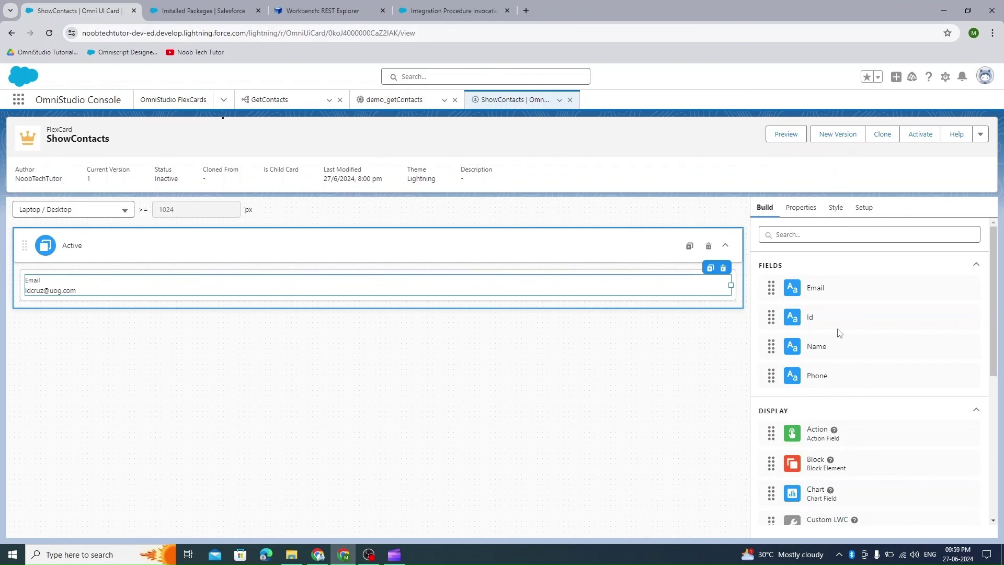
drag(824, 350, 627, 297)
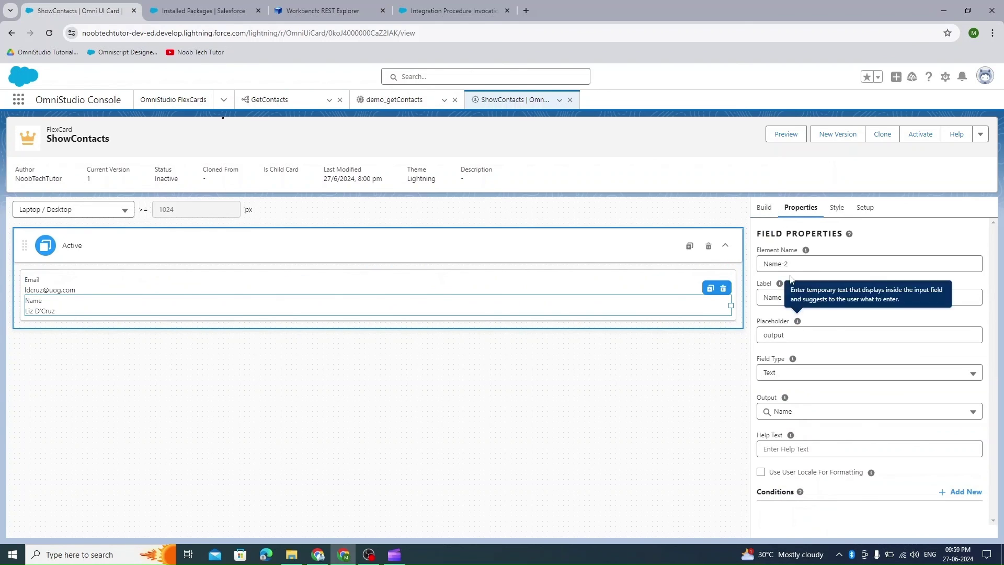
click(764, 208)
drag(827, 378, 589, 314)
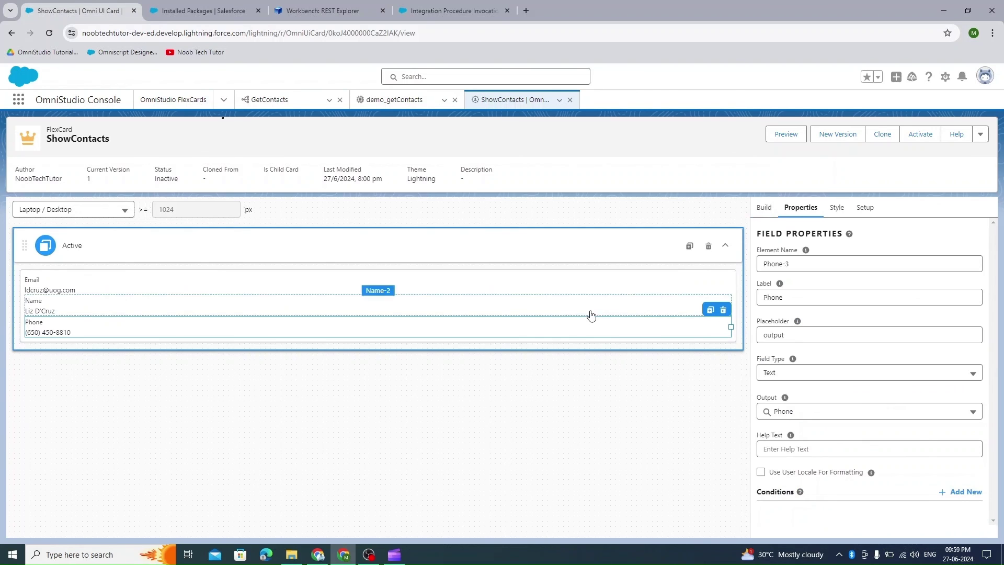
click(769, 212)
- Preview the FlexCard, refresh it to examine the Email, Name and Phone fields of each contact, and return to the design view
click(789, 135)
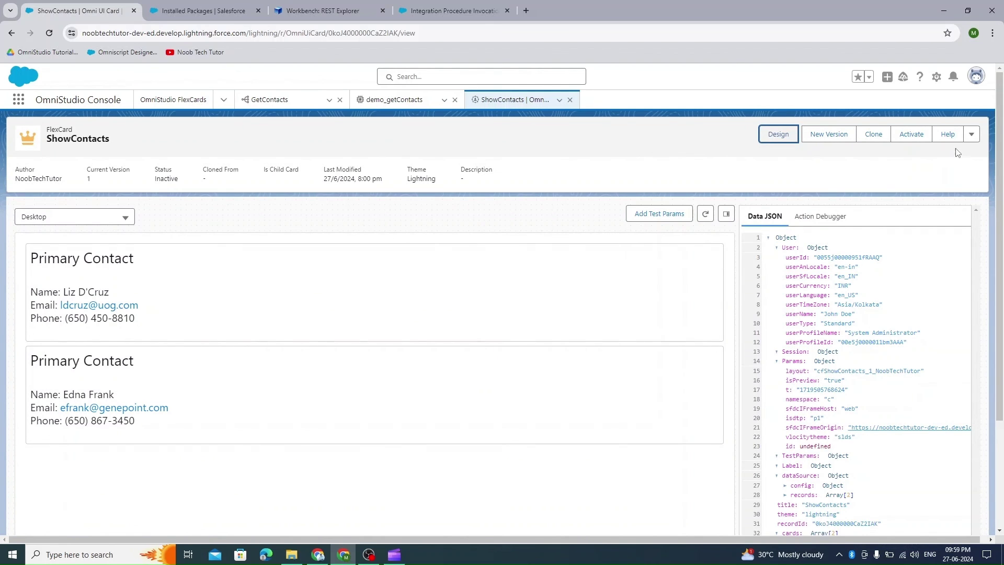
click(776, 134)
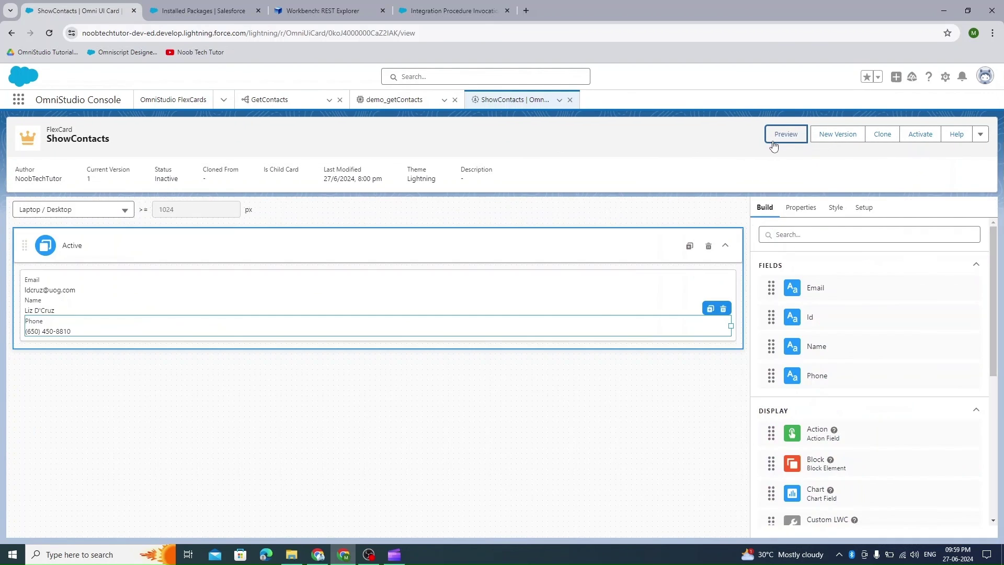
click(449, 303)
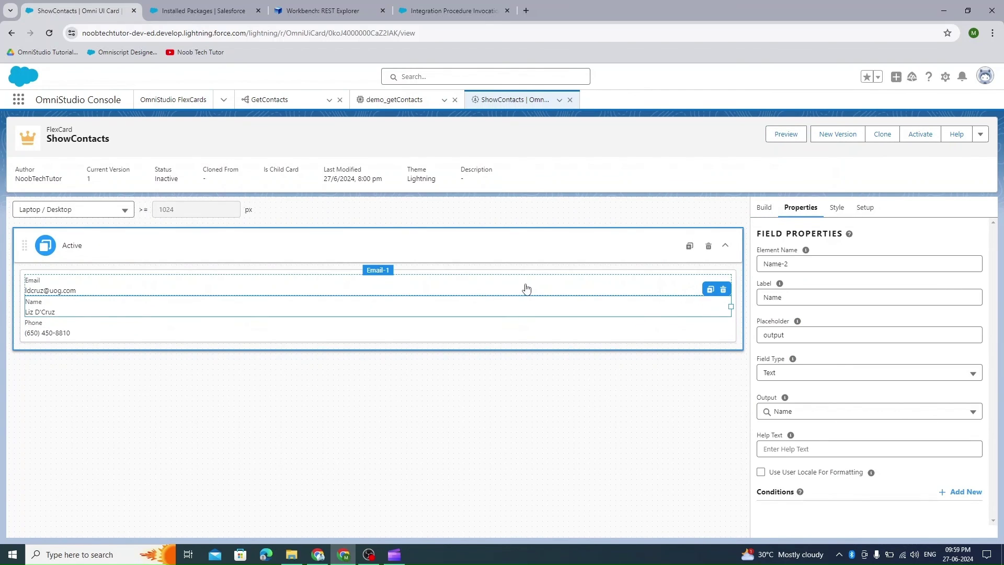
click(770, 135)
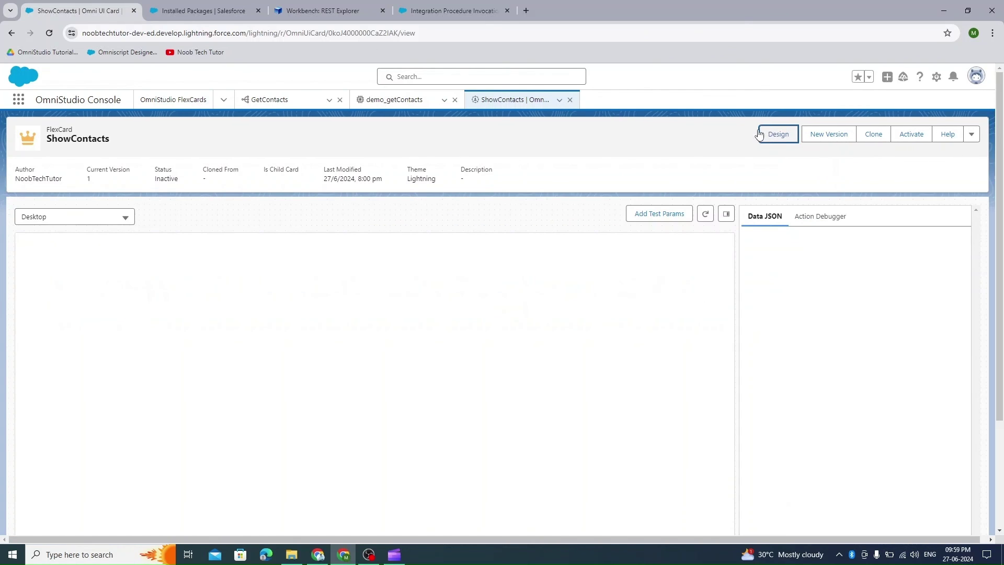
click(707, 215)
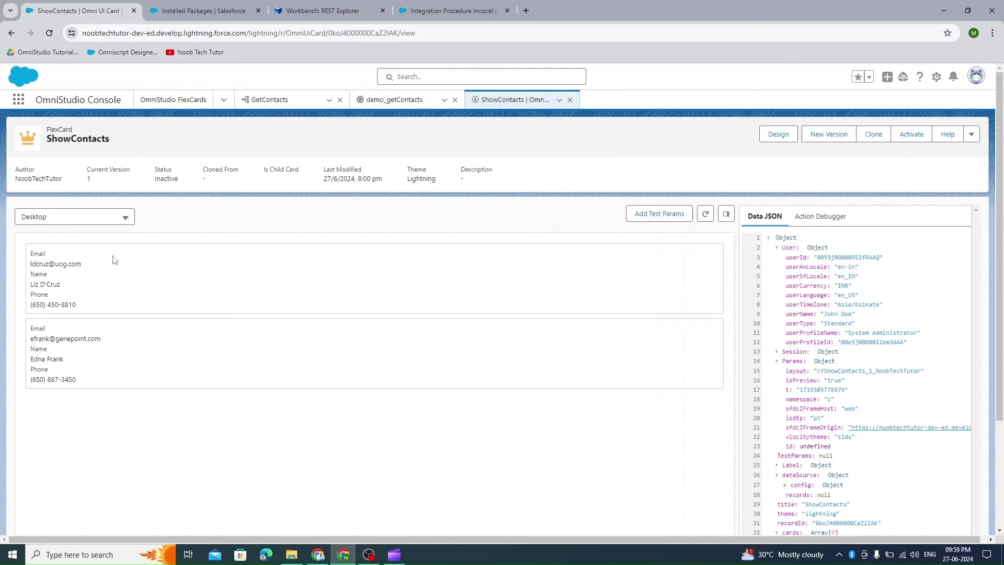
drag(29, 250, 86, 309)
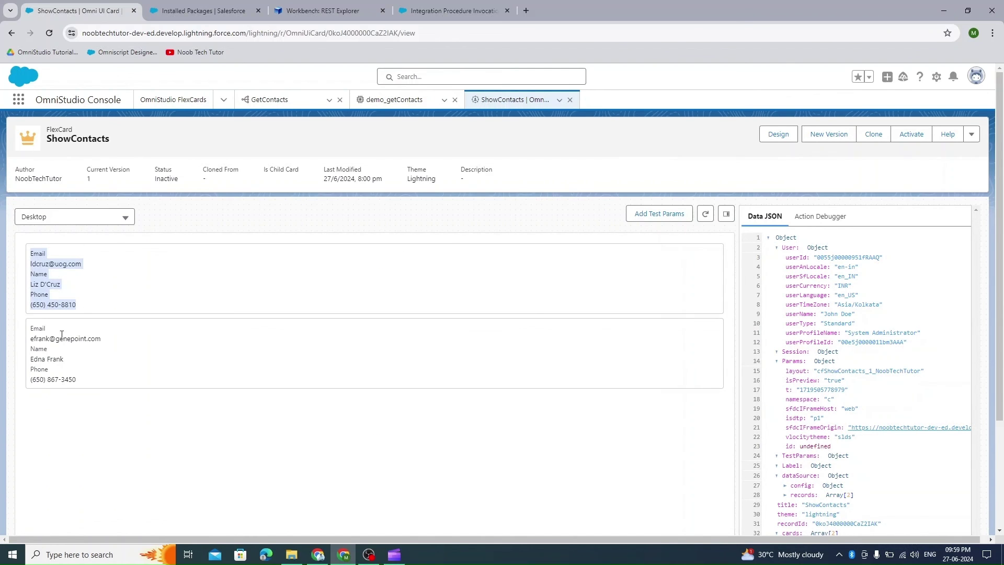
click(116, 255)
drag(29, 251, 86, 309)
click(778, 134)
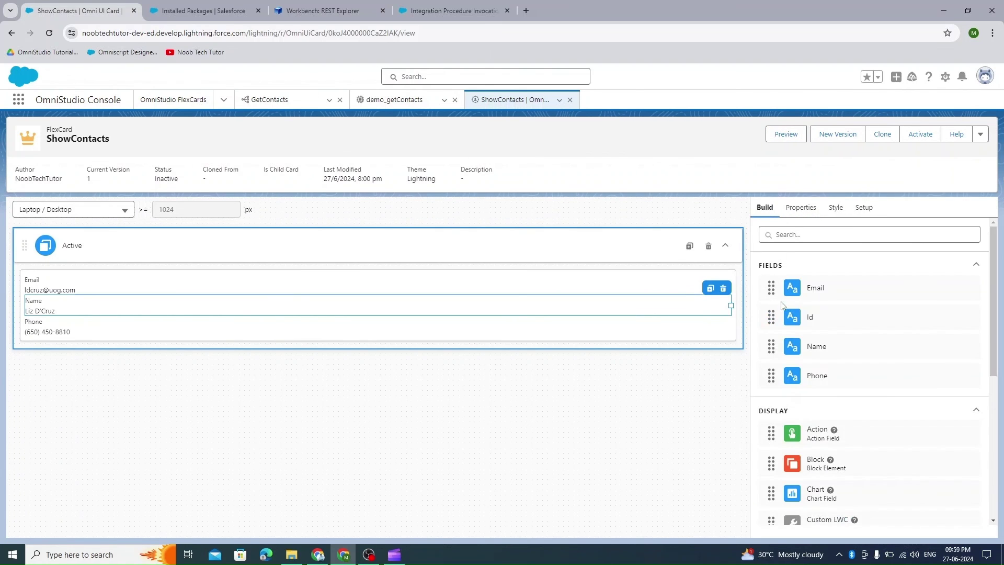
click(761, 264)
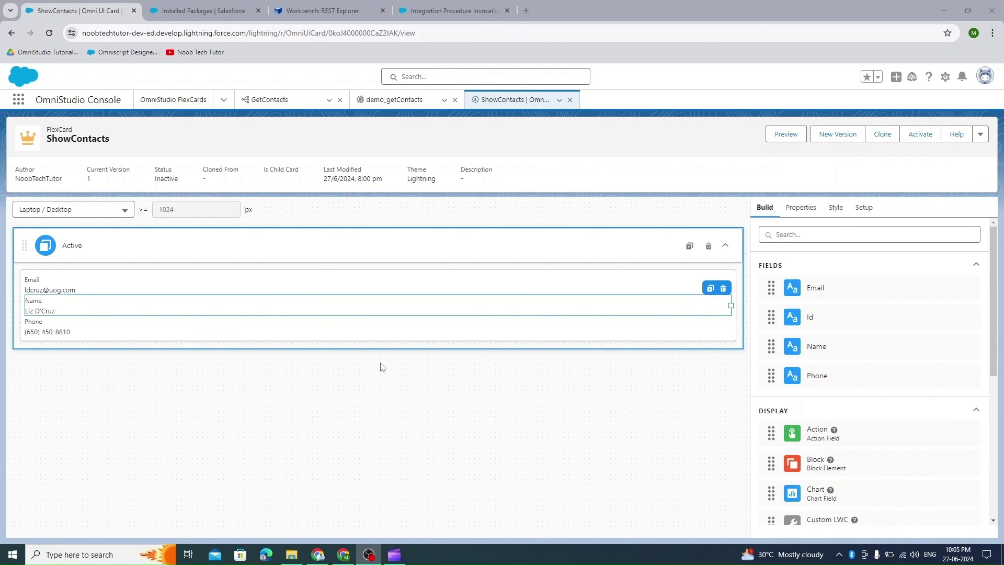